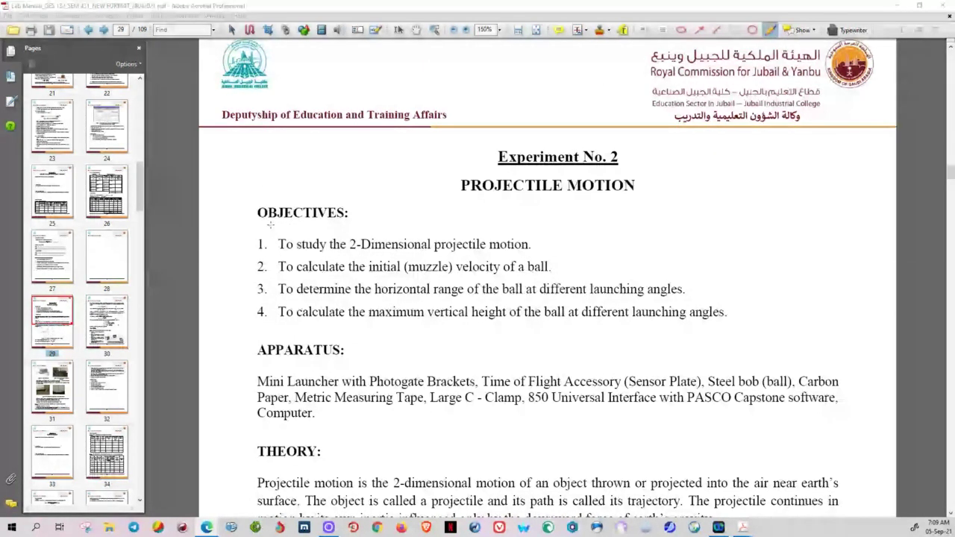
left_click_drag(263, 222, 360, 224)
mouse_move(268, 240)
left_mouse_down()
mouse_move(257, 330)
mouse_move(280, 302)
mouse_move(273, 234)
left_mouse_up()
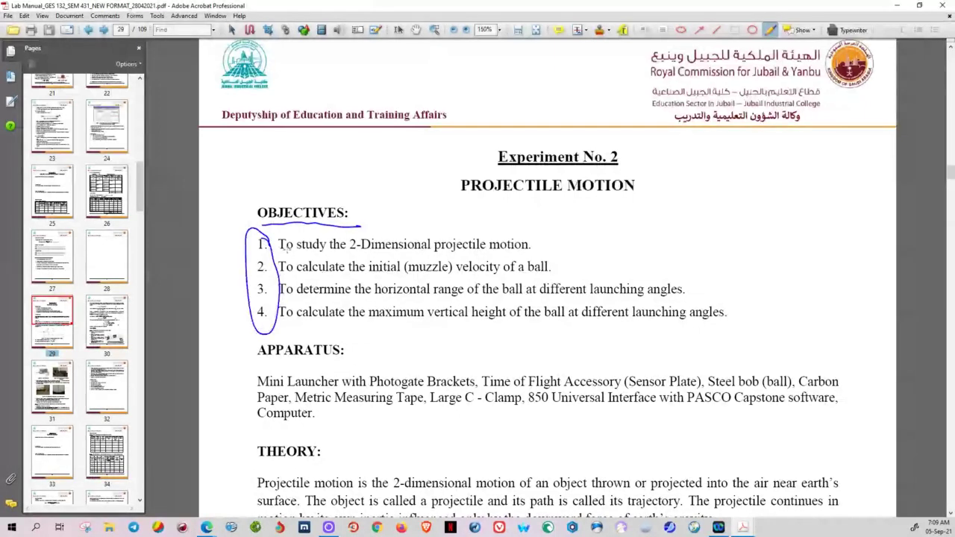
key("ctrl+z")
key("ctrl+z")
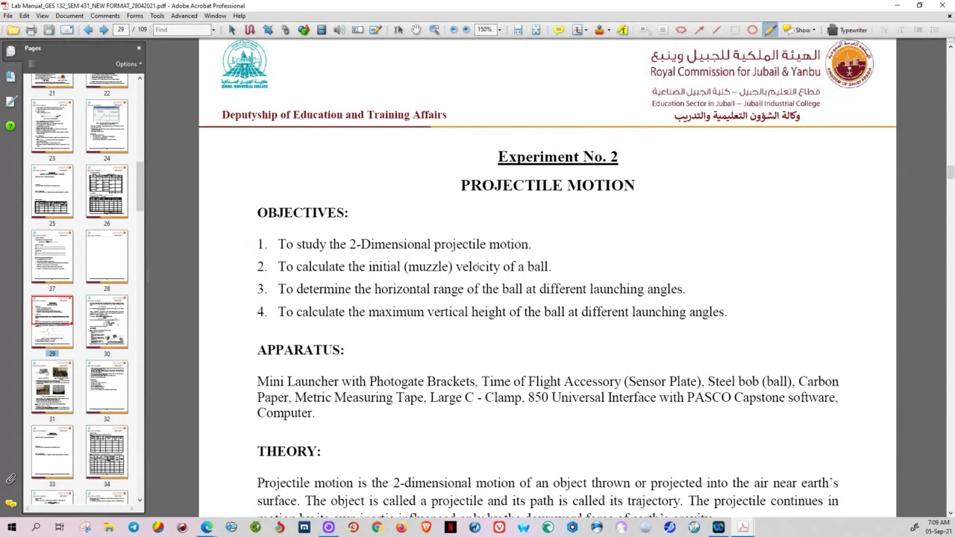
- Cross out the number of objective 2 and draw check marks after objectives 1, 3 and 4 with the pencil
mouse_move(266, 262)
left_mouse_down()
mouse_move(248, 277)
mouse_move(270, 276)
left_mouse_up()
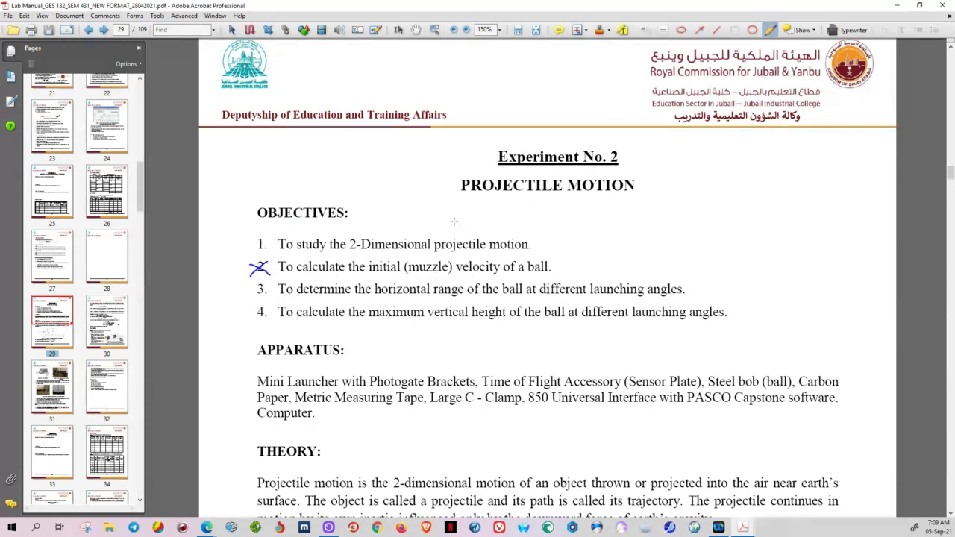
left_click_drag(534, 245, 554, 234)
left_click_drag(687, 291, 714, 278)
left_click_drag(731, 313, 761, 306)
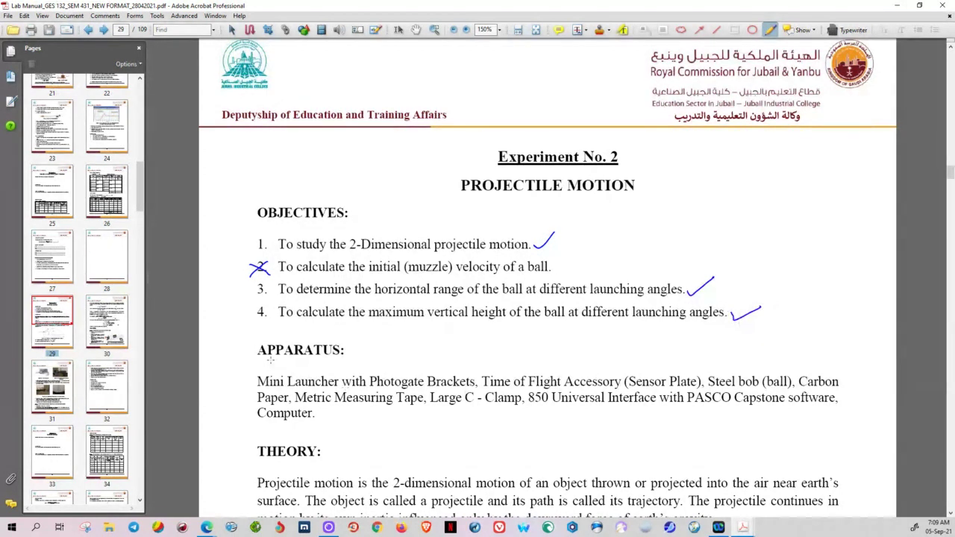
- Underline the APPARATUS heading and circle the two initial velocity component equations below Figure 2.1
left_click_drag(258, 366, 345, 354)
scroll(467, 425, "down", 3)
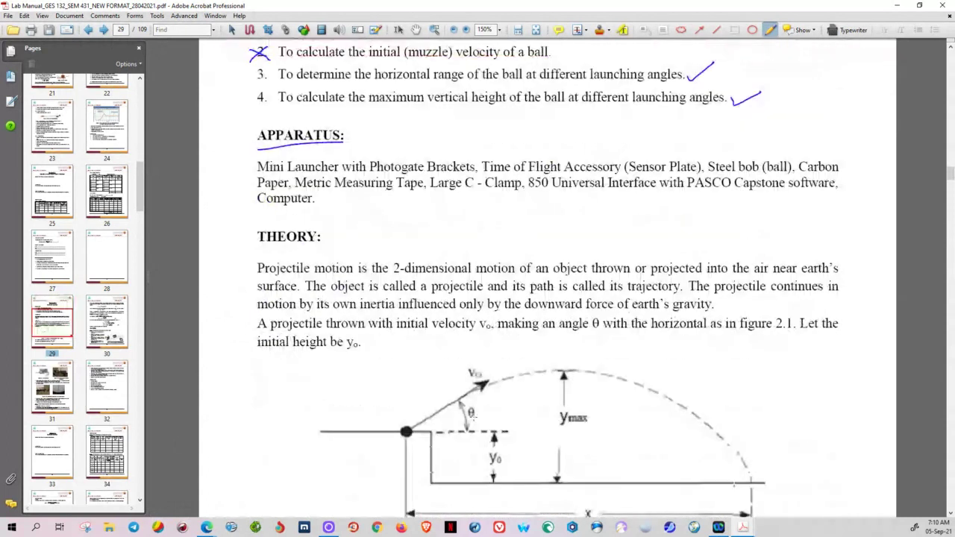
scroll(470, 418, "down", 2)
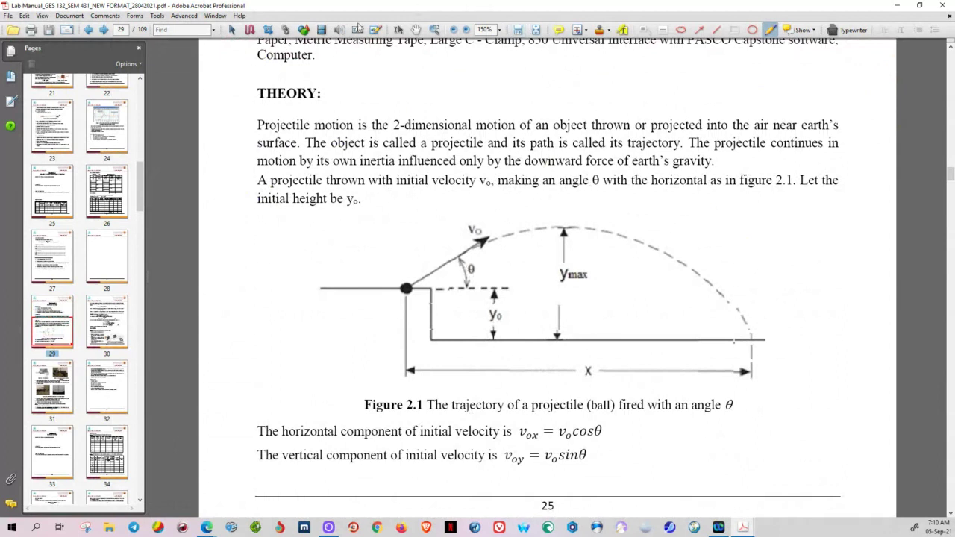
mouse_move(613, 432)
left_mouse_down()
mouse_move(578, 409)
mouse_move(523, 421)
mouse_move(502, 442)
mouse_move(508, 480)
mouse_move(537, 483)
mouse_move(604, 412)
left_mouse_up()
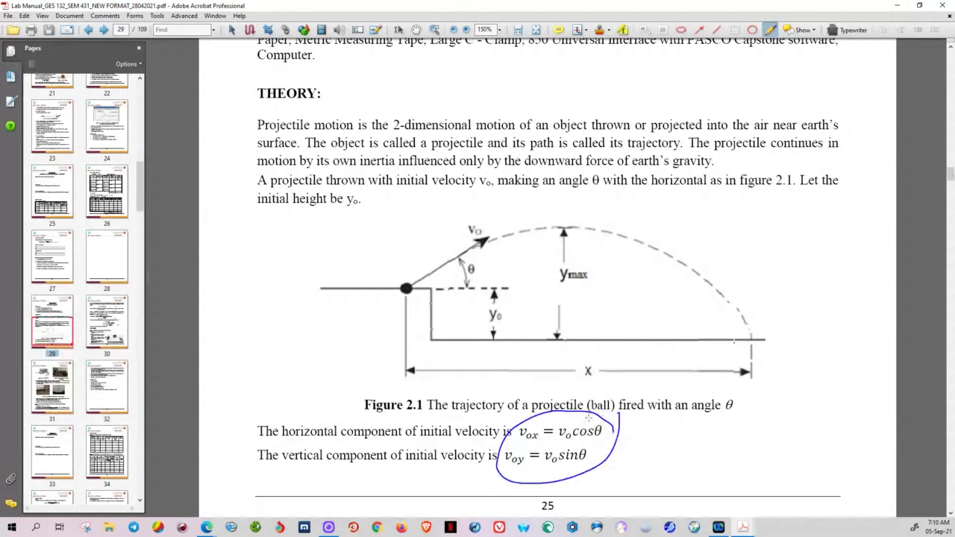
- Underline equation (1) for the horizontal range x on the following page
scroll(573, 407, "down", 1)
scroll(570, 404, "down", 1)
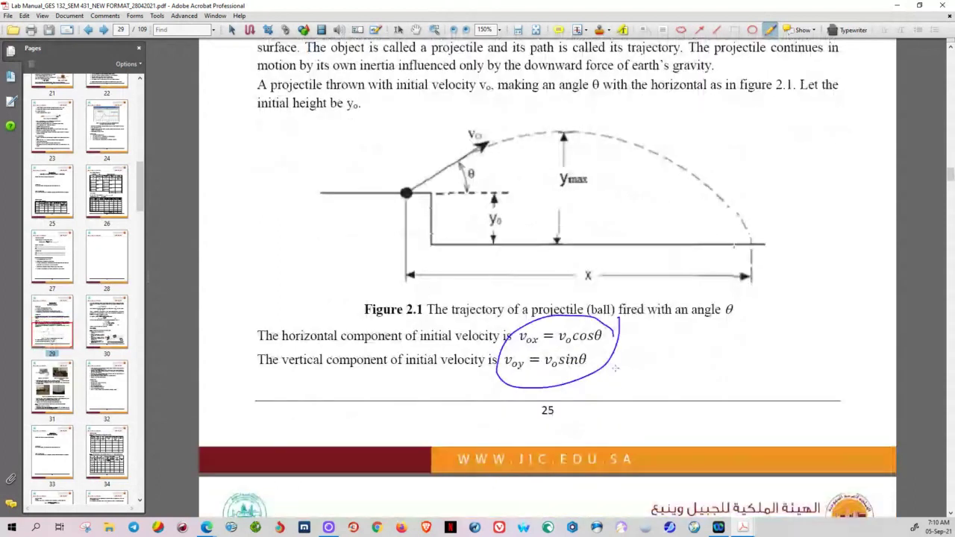
scroll(634, 369, "down", 5)
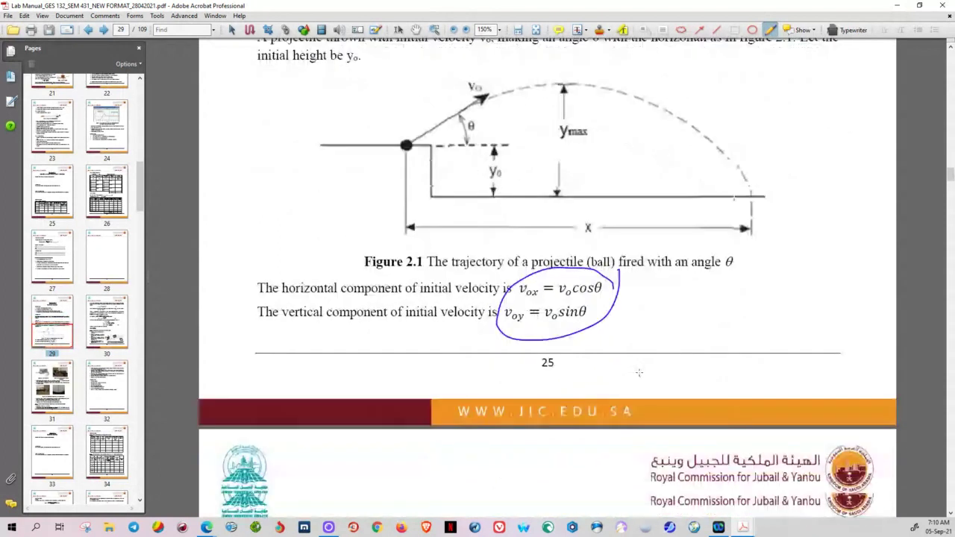
scroll(638, 371, "down", 5)
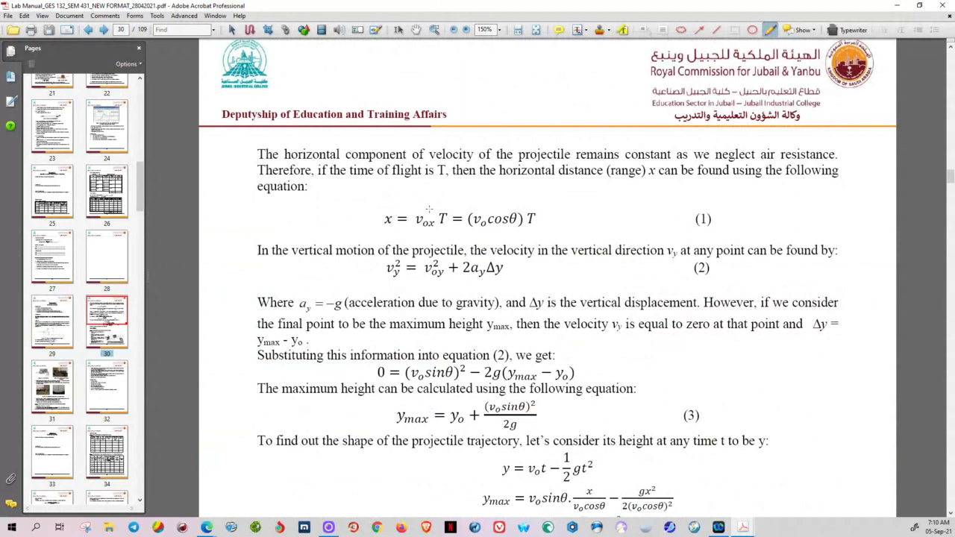
left_click_drag(387, 231, 535, 232)
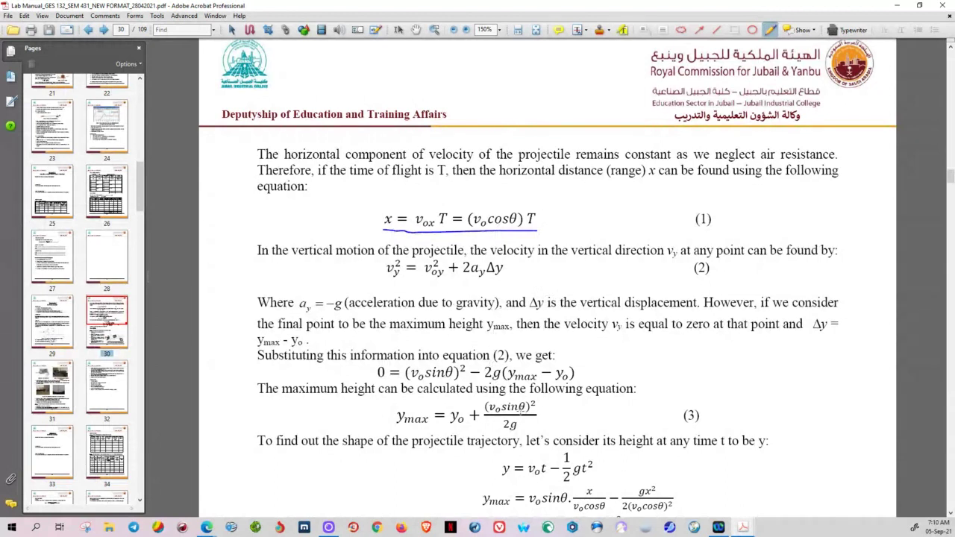
- Circle equation (3), the maximum height formula for ymax
scroll(577, 418, "down", 1)
scroll(576, 418, "down", 3)
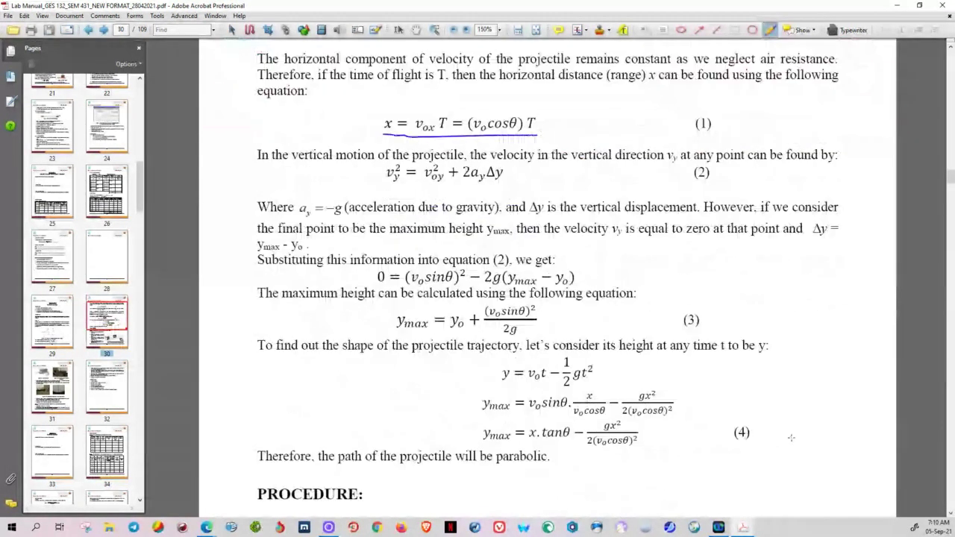
scroll(791, 438, "down", 3)
scroll(800, 438, "up", 4)
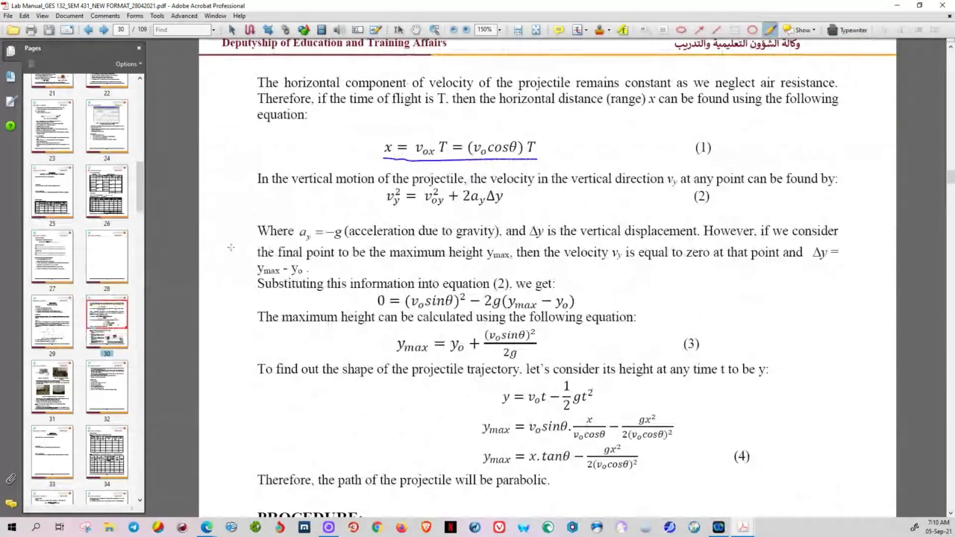
mouse_move(466, 329)
left_mouse_down()
mouse_move(391, 332)
mouse_move(385, 359)
mouse_move(485, 367)
mouse_move(522, 363)
mouse_move(547, 344)
mouse_move(544, 330)
mouse_move(522, 321)
mouse_move(448, 331)
left_mouse_up()
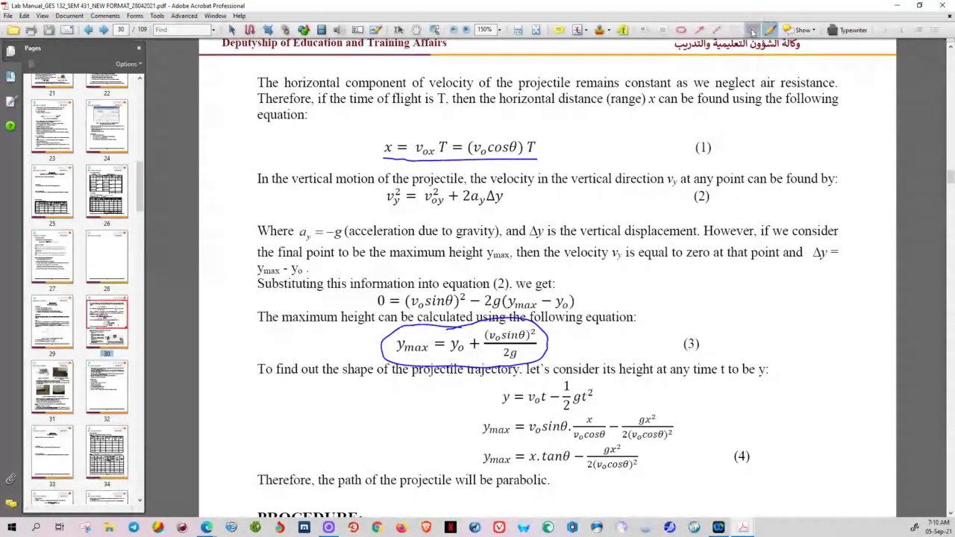
- Highlight the words "maximum height" above equation (3) and "horizontal distance" above equation (1)
left_click(622, 29)
left_click_drag(282, 318, 362, 318)
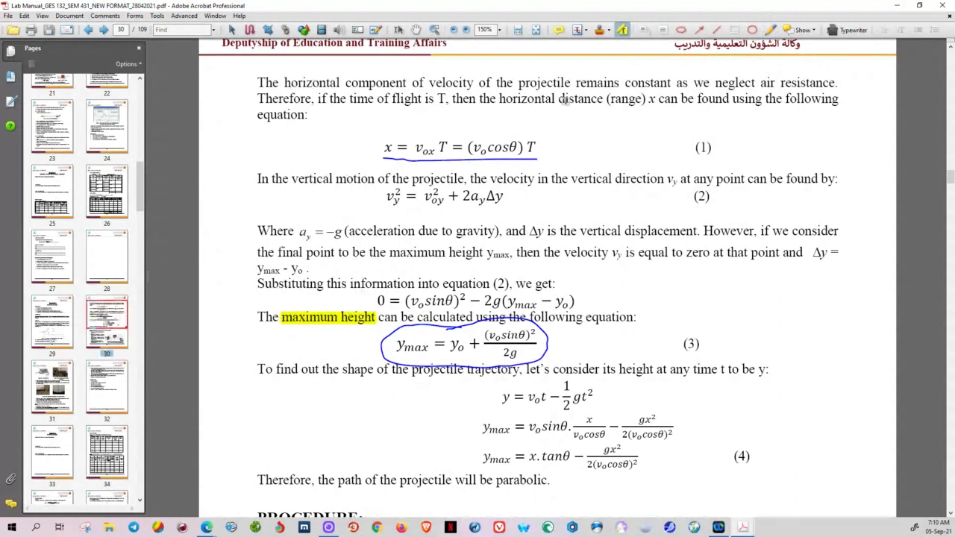
left_click_drag(495, 98, 603, 99)
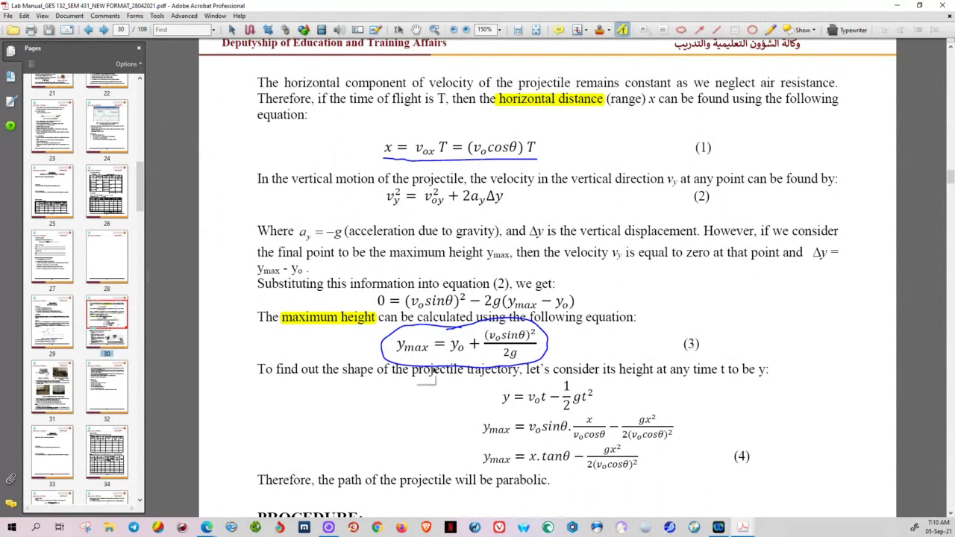
- Examine the Part 1 procedure with its Figure 2.2 setup and review the marked range and maximum height equations
scroll(485, 352, "down", 10)
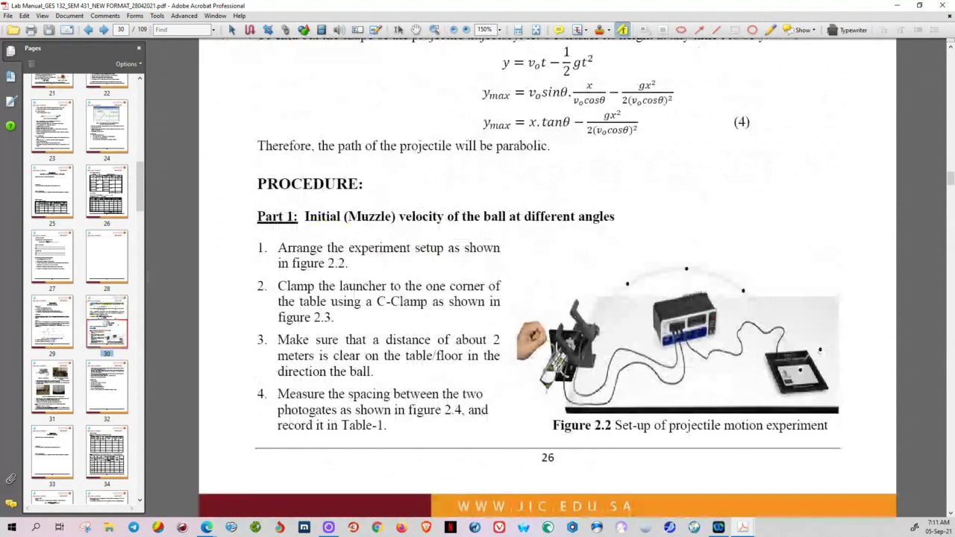
scroll(584, 383, "down", 5)
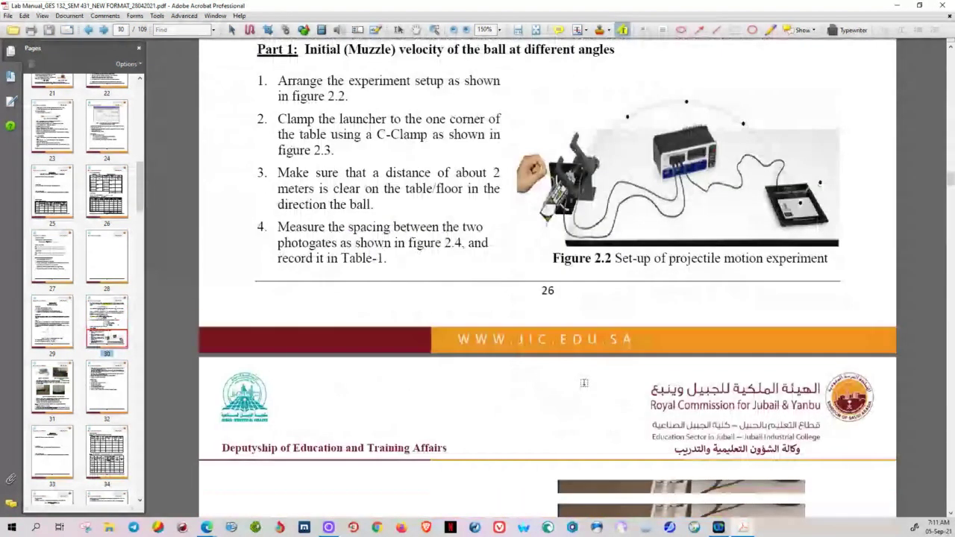
scroll(584, 383, "down", 9)
scroll(575, 381, "up", 14)
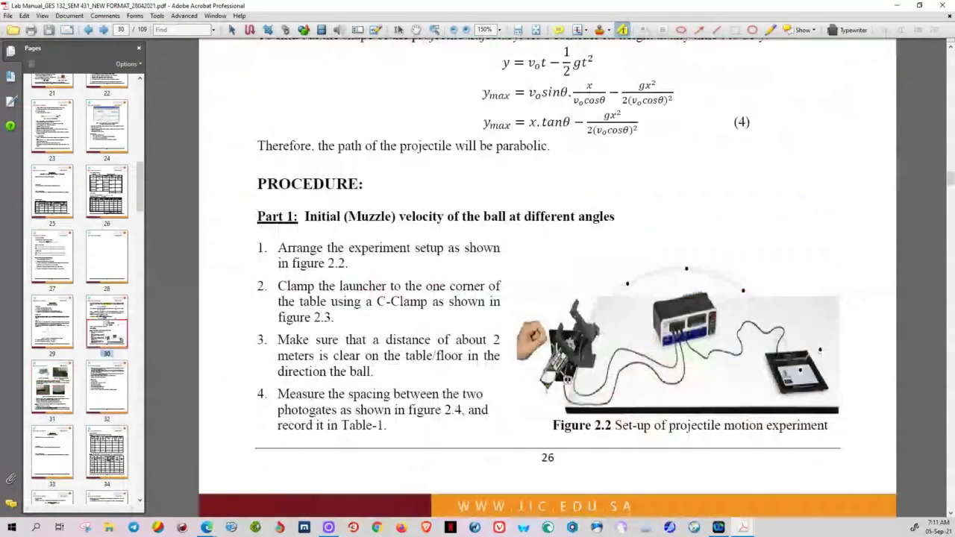
scroll(567, 380, "up", 10)
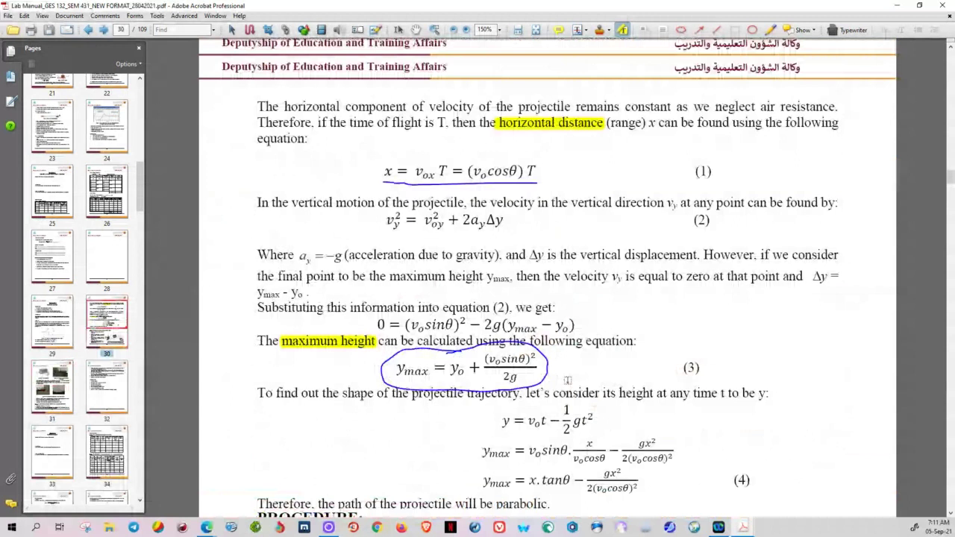
scroll(567, 380, "up", 2)
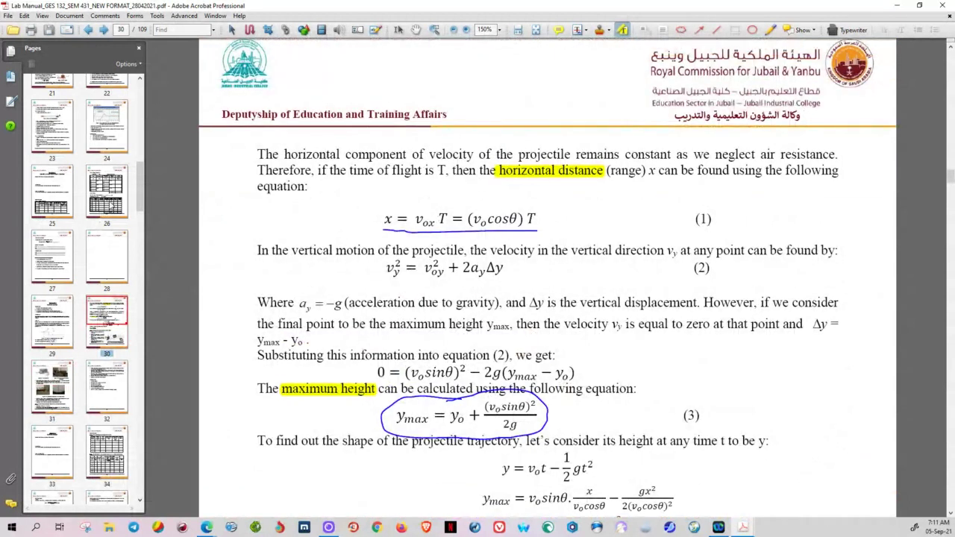
scroll(625, 417, "down", 8)
scroll(625, 418, "down", 6)
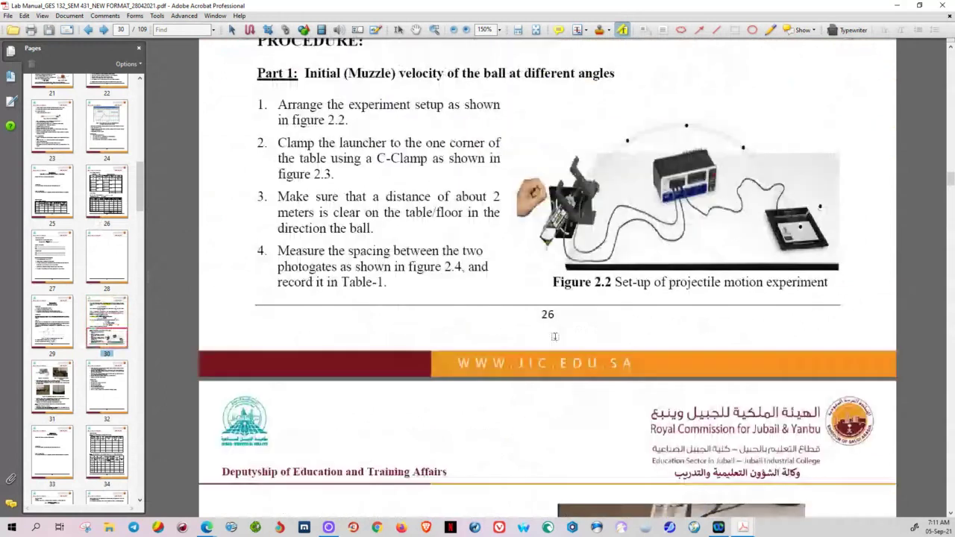
scroll(570, 383, "up", 3)
scroll(570, 383, "up", 7)
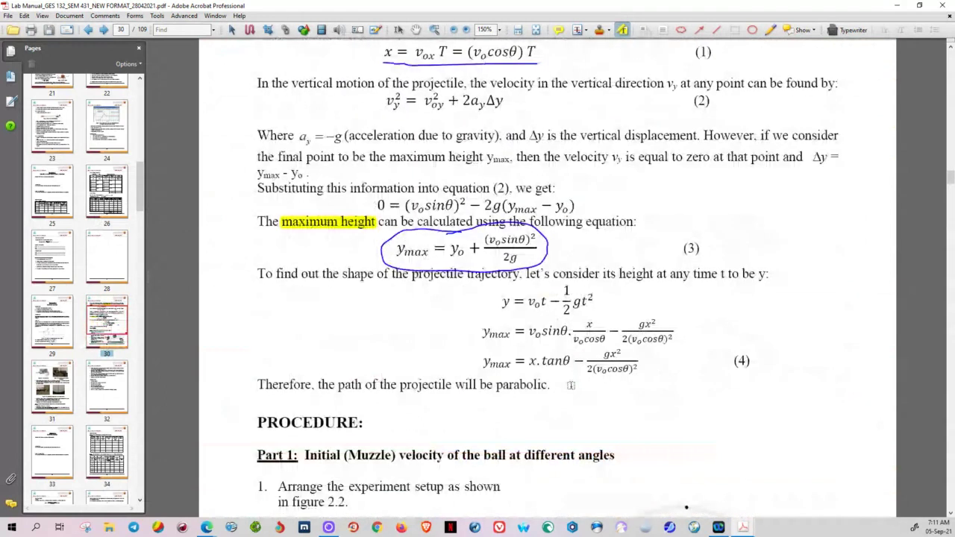
scroll(571, 385, "up", 4)
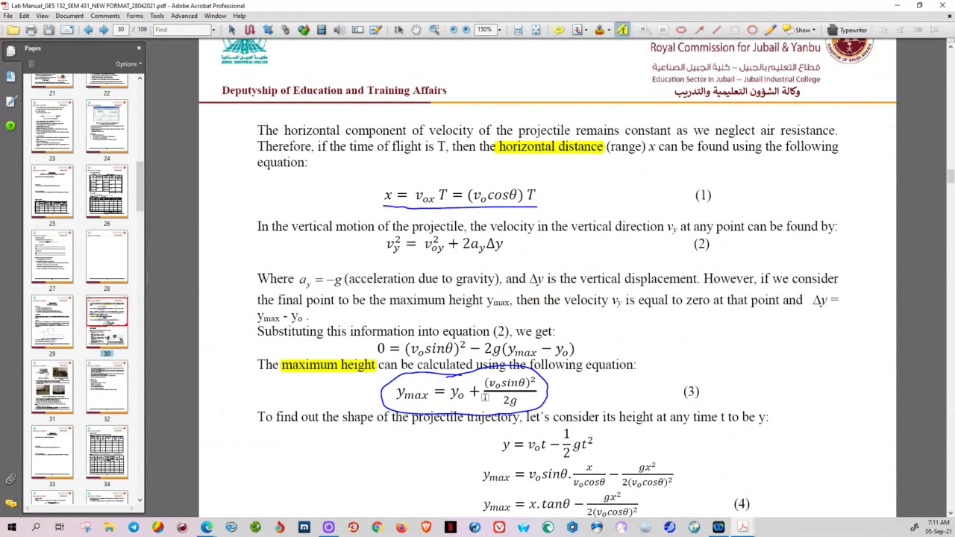
- Switch to the browser window with the PhET Projectile Motion simulation and copy its web address
left_click(210, 529)
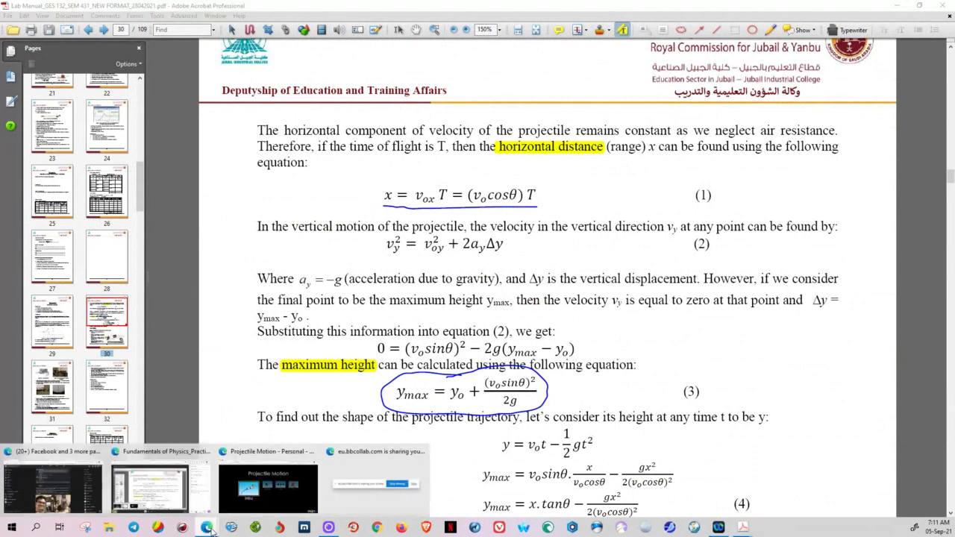
left_click(254, 485)
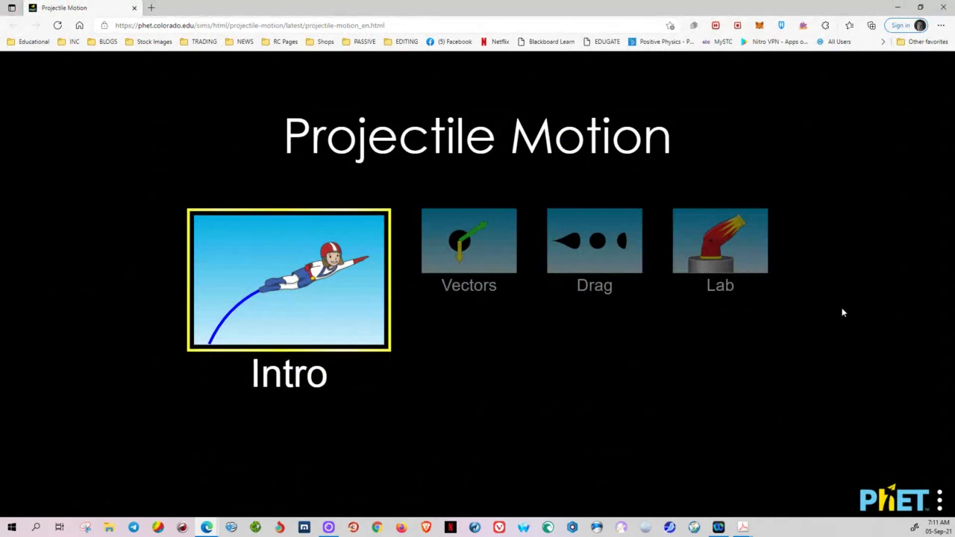
right_click(354, 25)
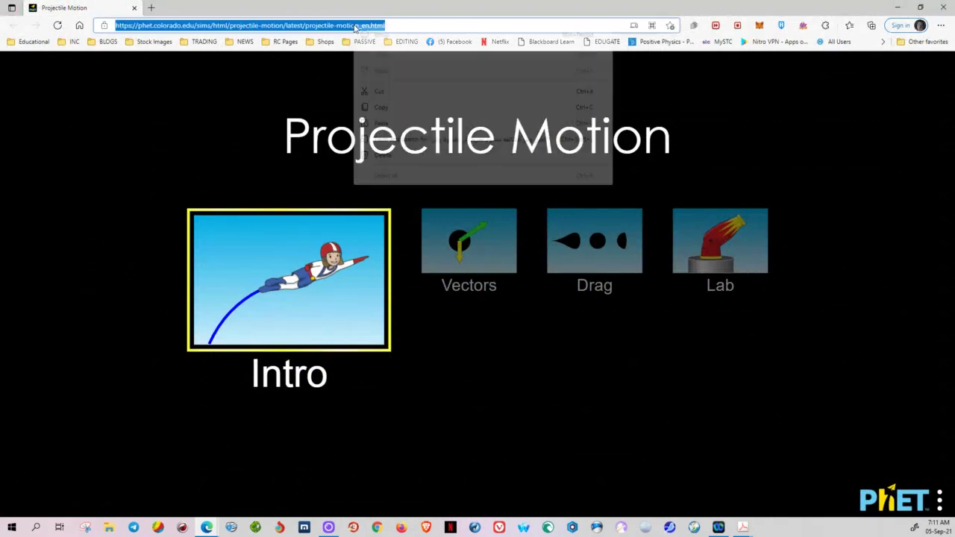
left_click(387, 108)
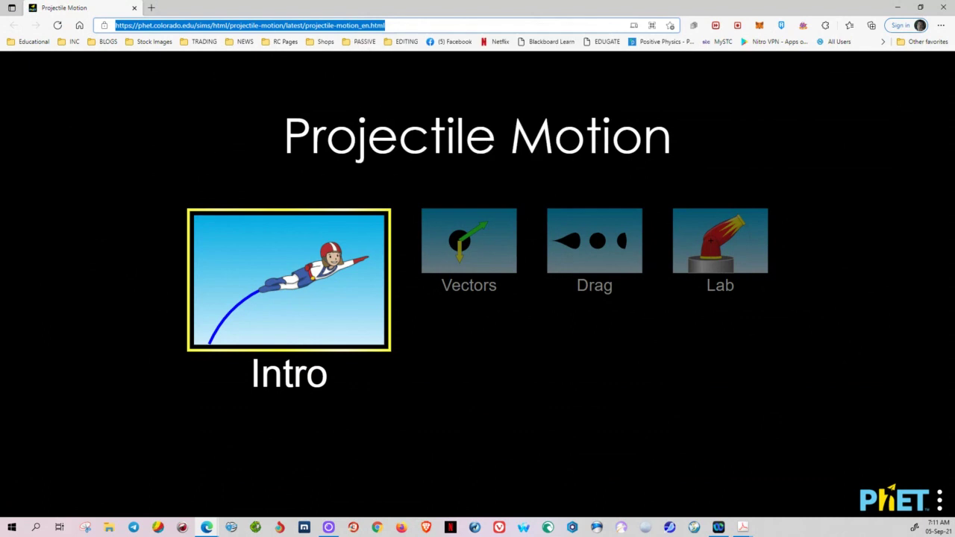
key("alt+Tab")
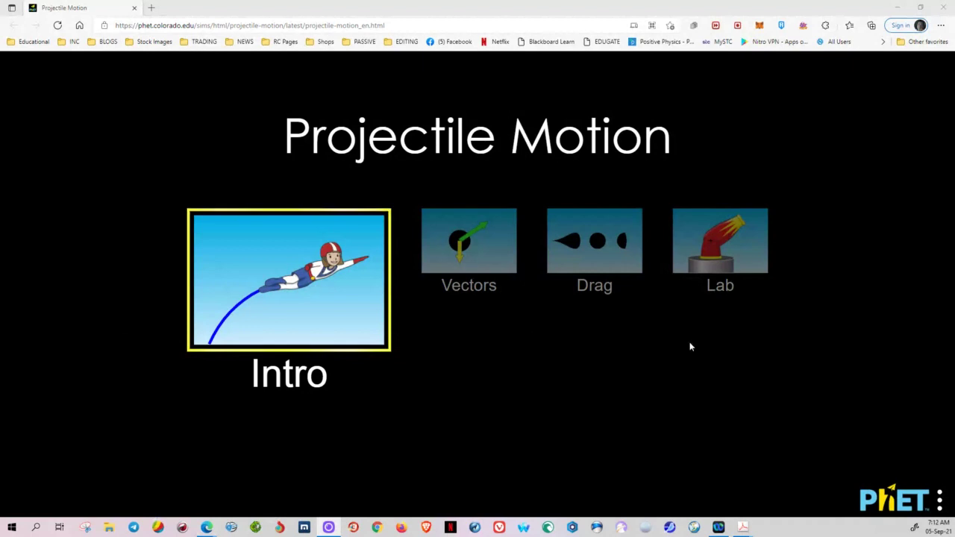
- Open the Lab screen of the Projectile Motion simulation
left_click(721, 253)
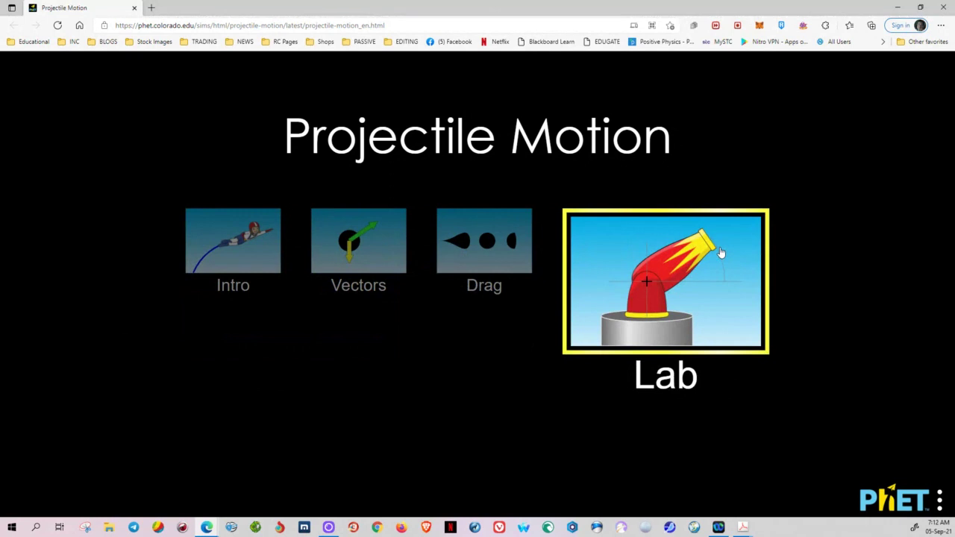
left_click(721, 254)
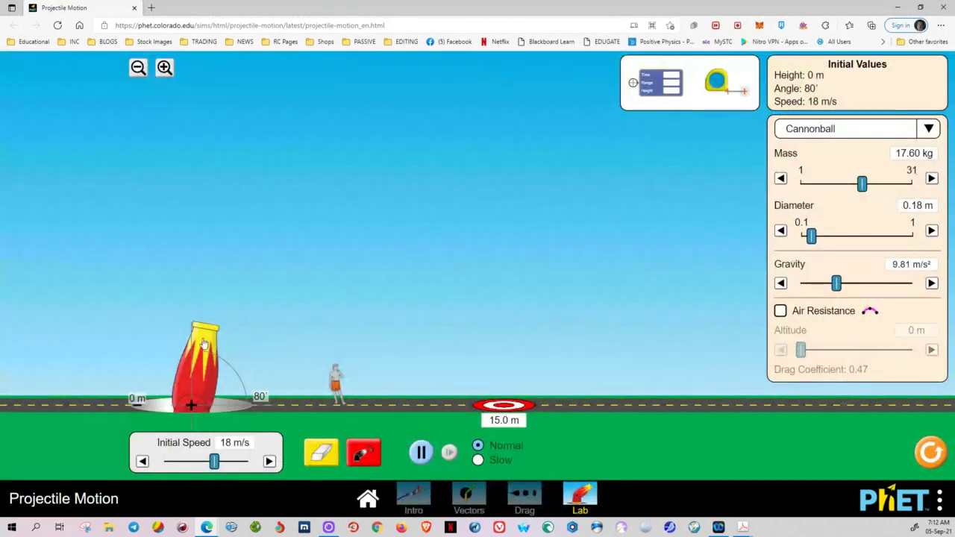
- Tilt the cannon to a 52° launch angle and raise it to a height of 1 m
left_click_drag(226, 349, 234, 359)
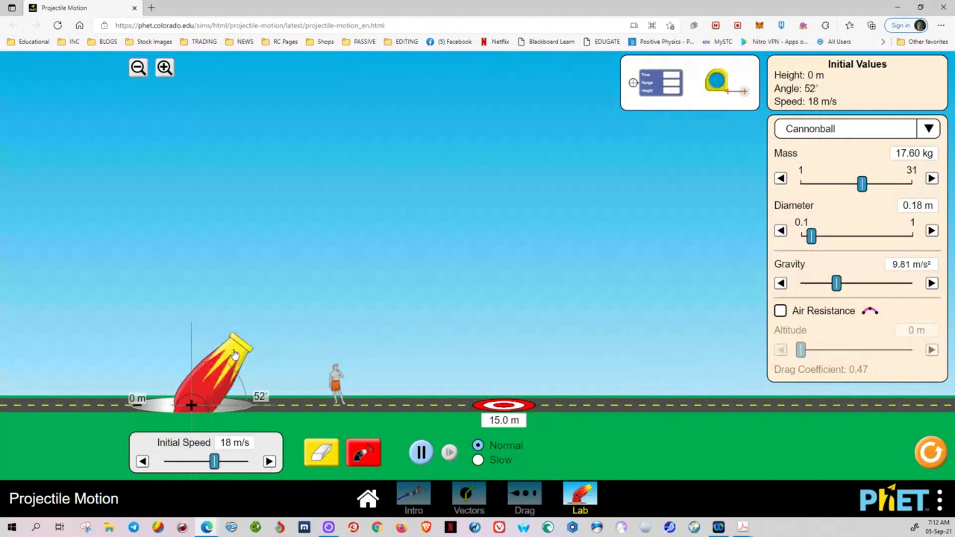
left_click_drag(193, 403, 192, 389)
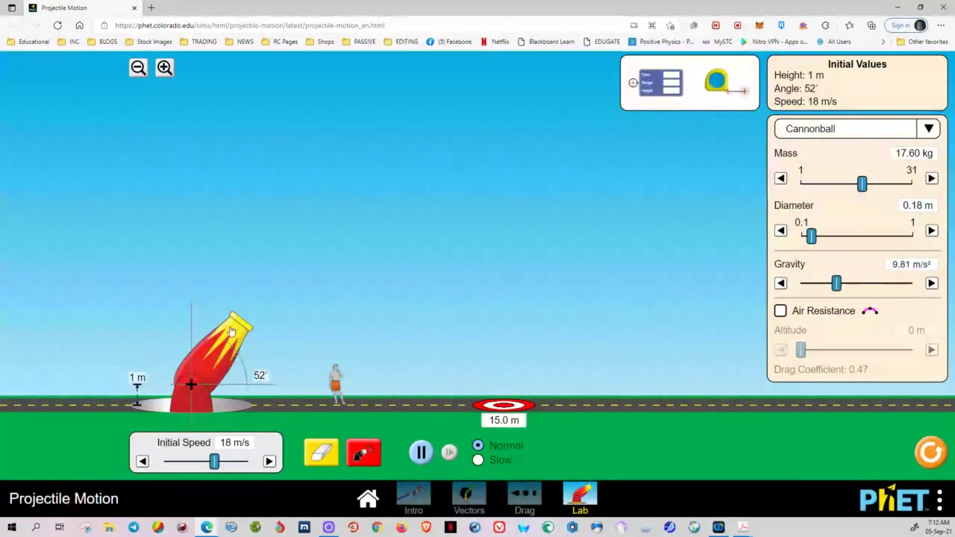
- Fire the cannonball at 18 m/s to trace its full trajectory down to the ground
left_click(371, 458)
left_click(371, 458)
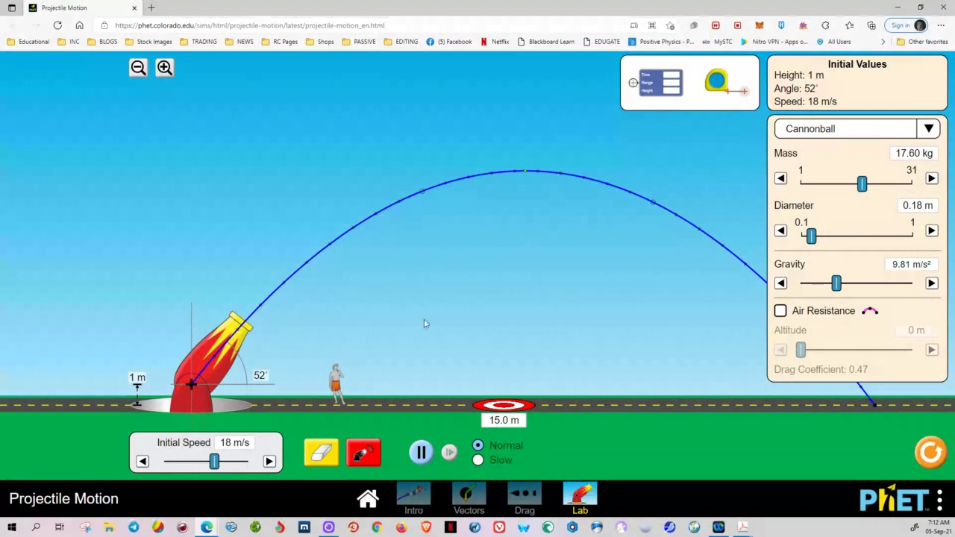
left_click(140, 69)
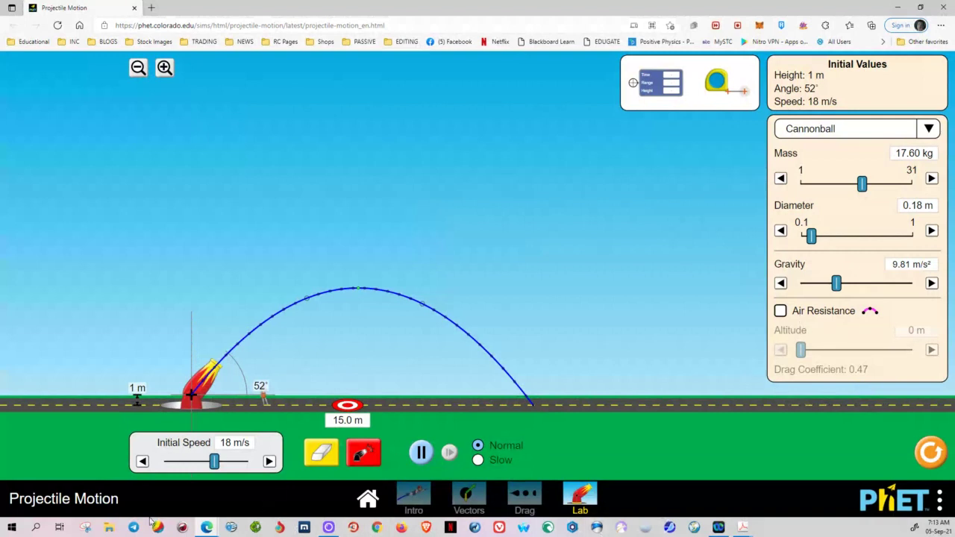
- Capture the full trajectory from the cannon to the landing point with Snipping Tool and maximize the capture window
left_click(86, 528)
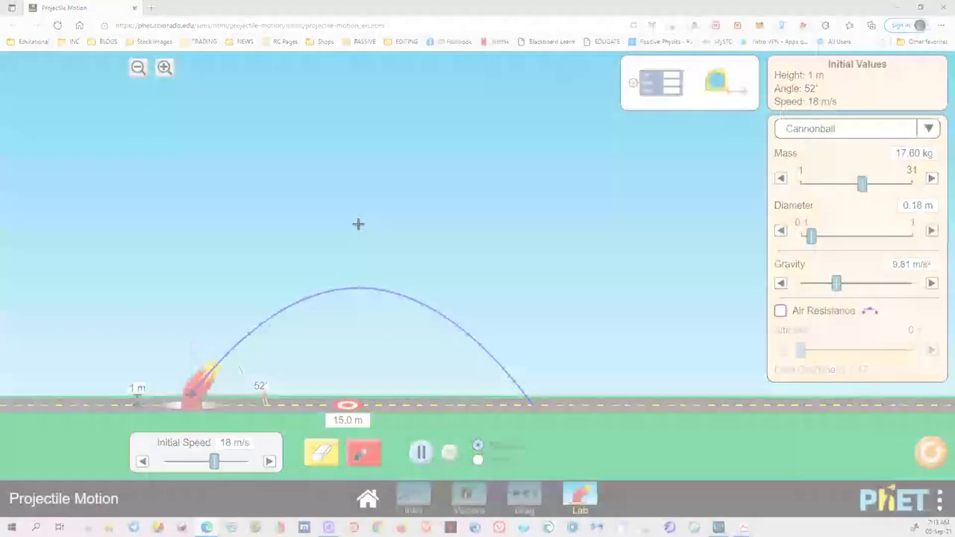
left_click_drag(135, 257, 496, 422)
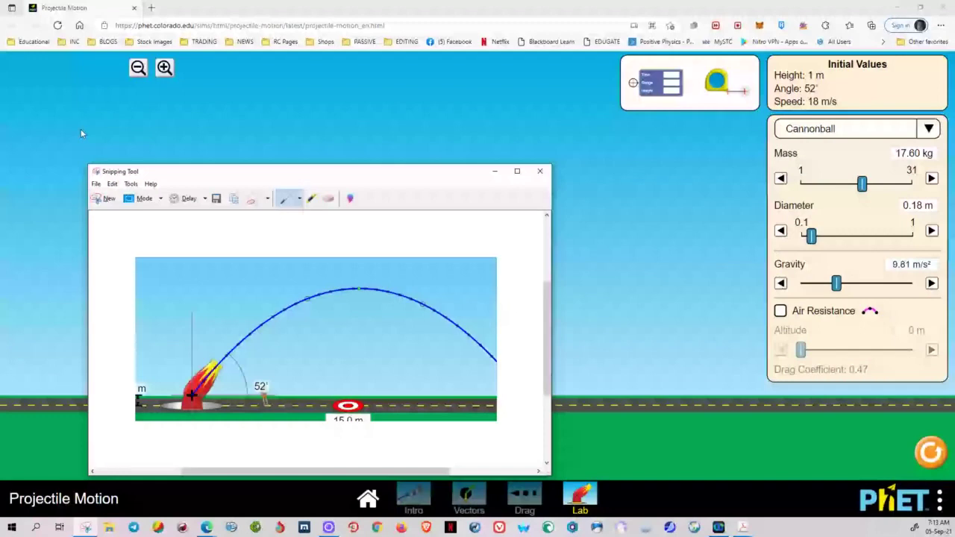
left_click(105, 219)
left_click_drag(106, 194, 553, 435)
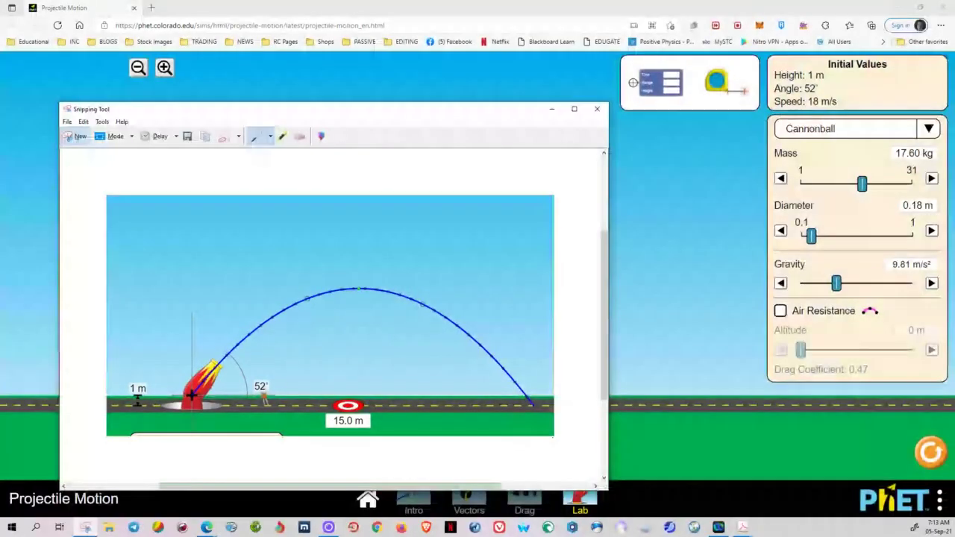
left_click(573, 109)
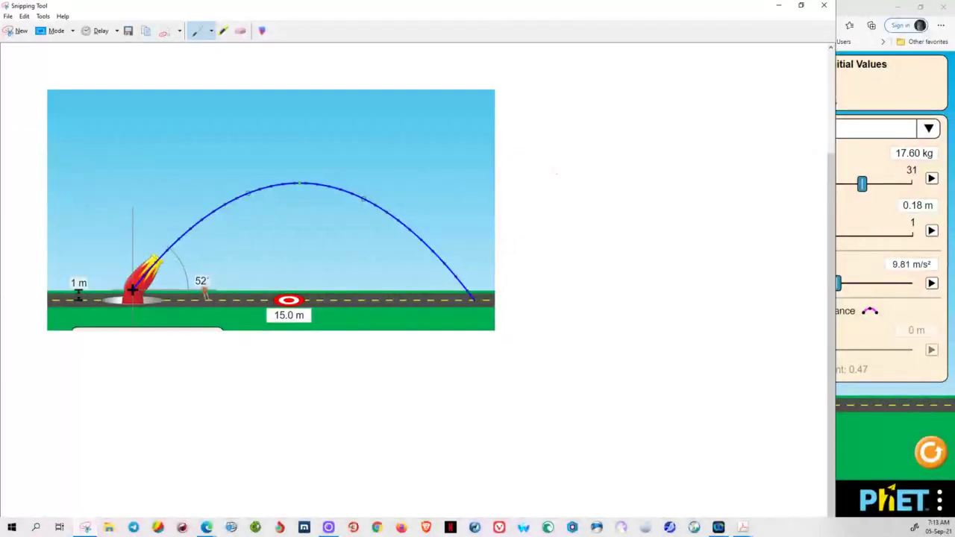
- Sketch a ball on the blank area, draw an arrow pointing at the curved path and handwrite "trajectory" beside it
left_click_drag(638, 123, 623, 135)
left_click_drag(438, 219, 483, 176)
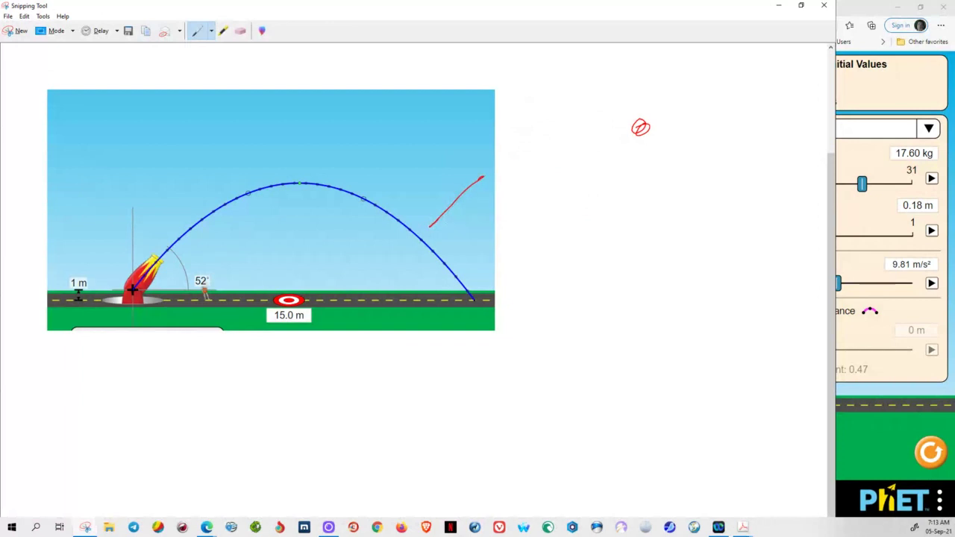
mouse_move(498, 134)
left_mouse_down()
mouse_move(536, 149)
mouse_move(549, 173)
mouse_move(573, 112)
mouse_move(596, 119)
mouse_move(631, 100)
left_mouse_up()
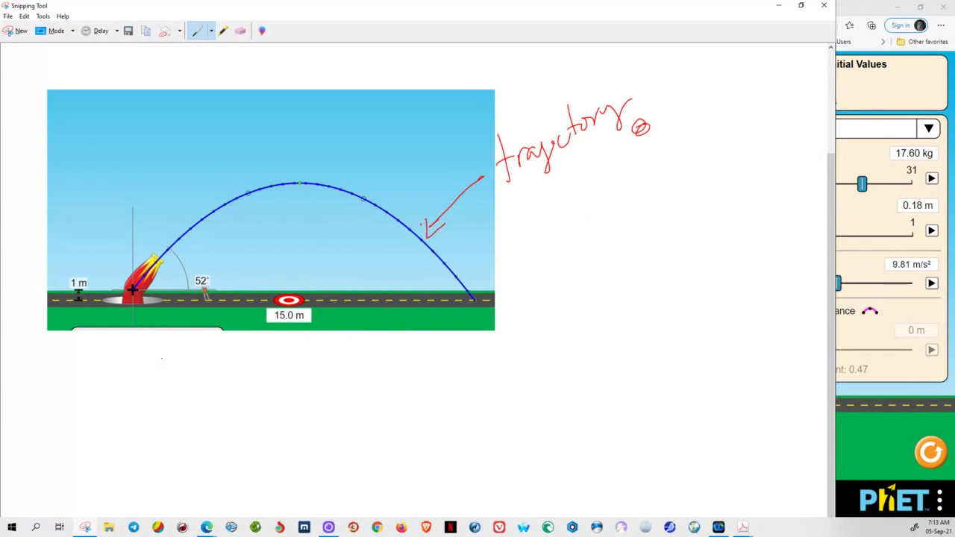
- Mark the launch-to-landing distance as "range" and draw a broken vertical line from the circled peak to the ground
left_click_drag(138, 307, 145, 355)
left_click_drag(475, 302, 482, 354)
mouse_move(198, 355)
left_mouse_down()
mouse_move(262, 340)
mouse_move(312, 356)
mouse_move(336, 348)
mouse_move(340, 371)
left_mouse_up()
left_click_drag(352, 355, 446, 337)
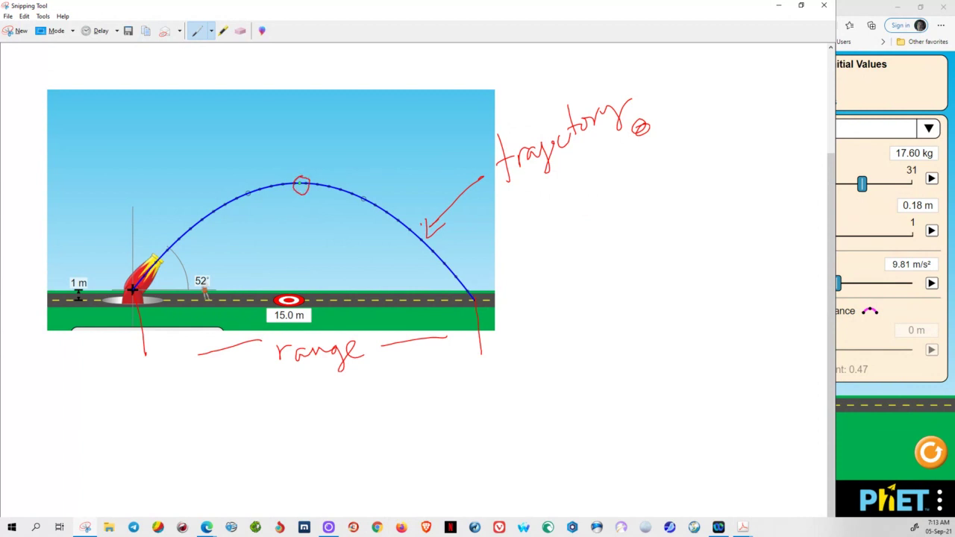
left_click_drag(307, 250, 306, 295)
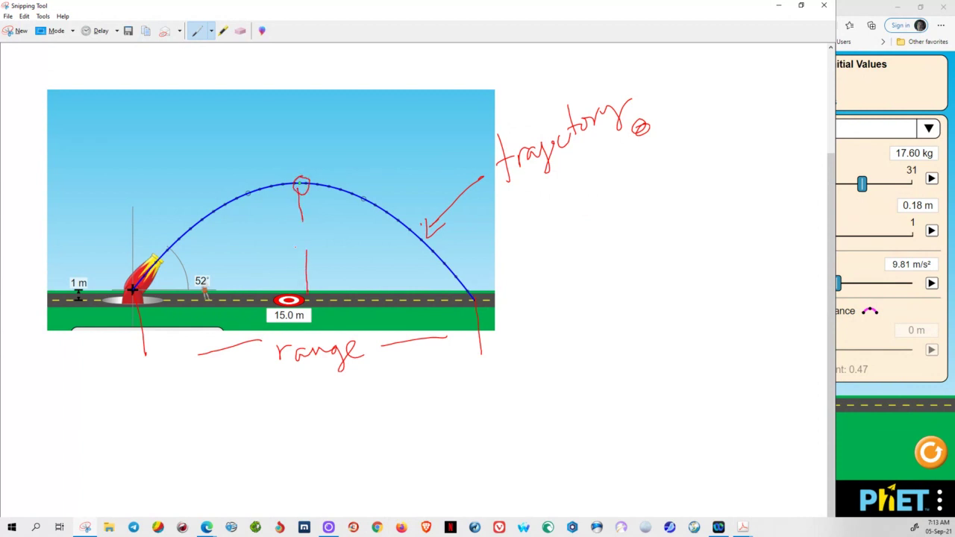
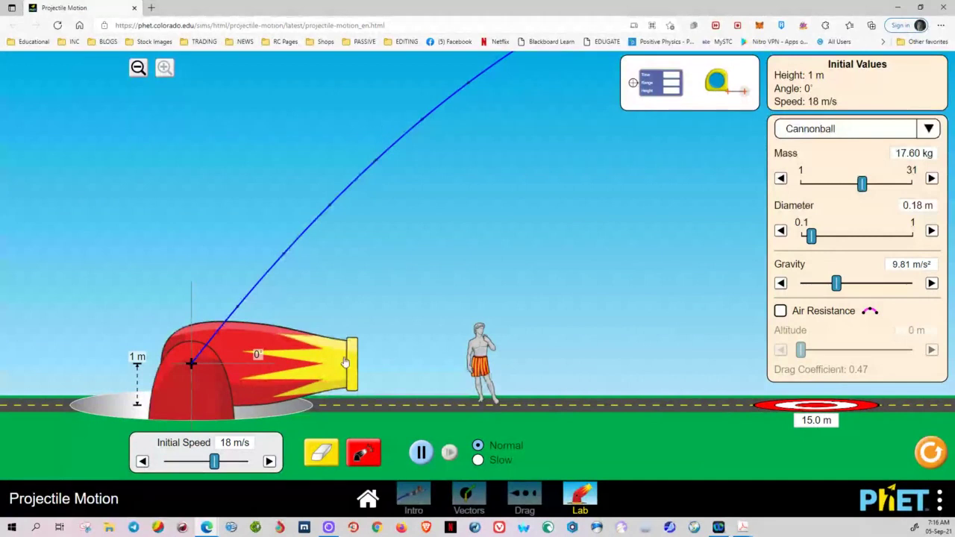
- In the simulation, tilt the cannon to a 30° launch angle and erase the old trajectory
left_click_drag(348, 364, 320, 289)
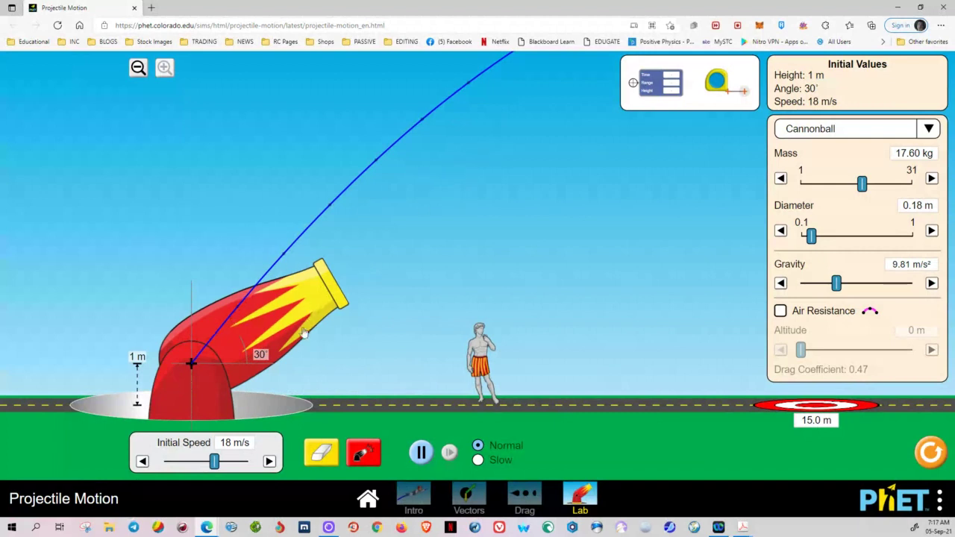
left_click(321, 453)
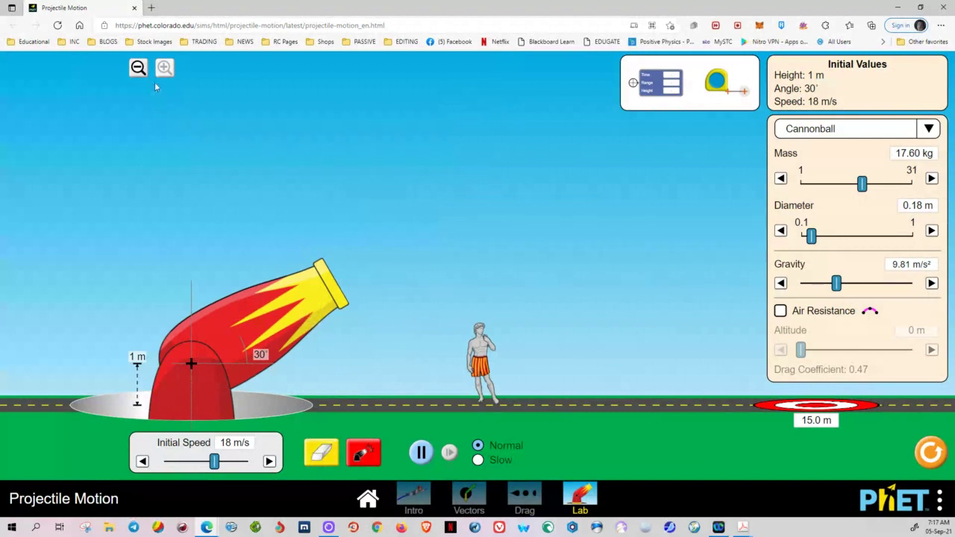
left_click(138, 69)
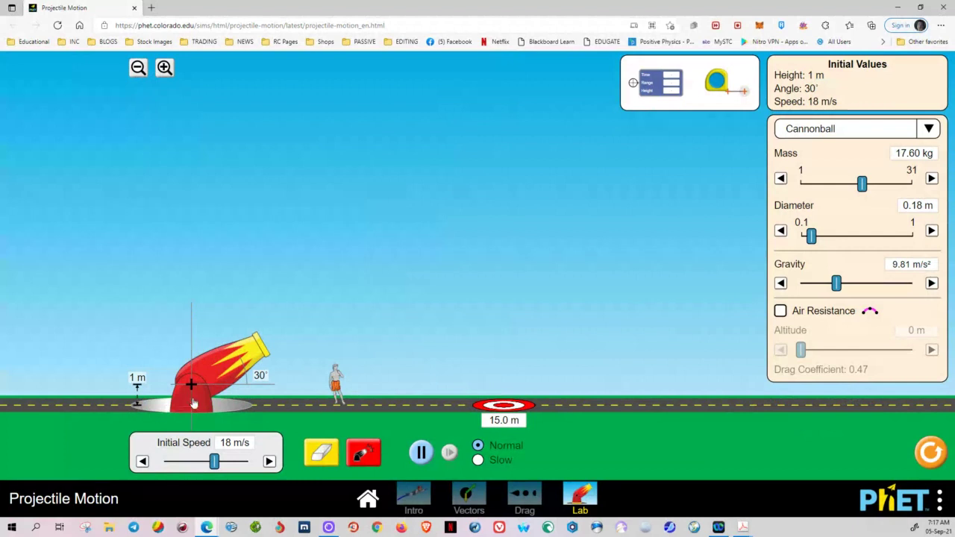
- Switch to the lab manual PDF, circle the Launching height heading in Table 2 and underline its unit m
mouse_move(742, 528)
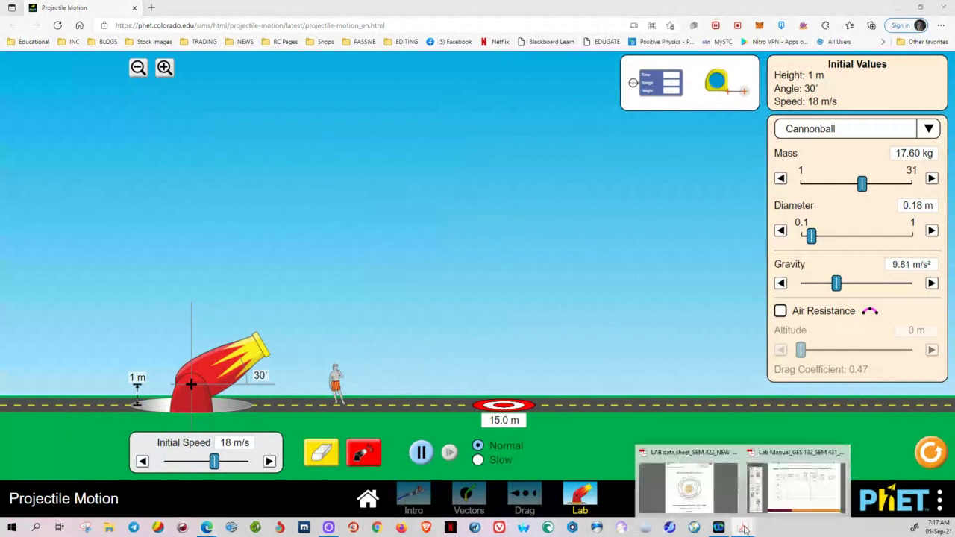
left_click(790, 497)
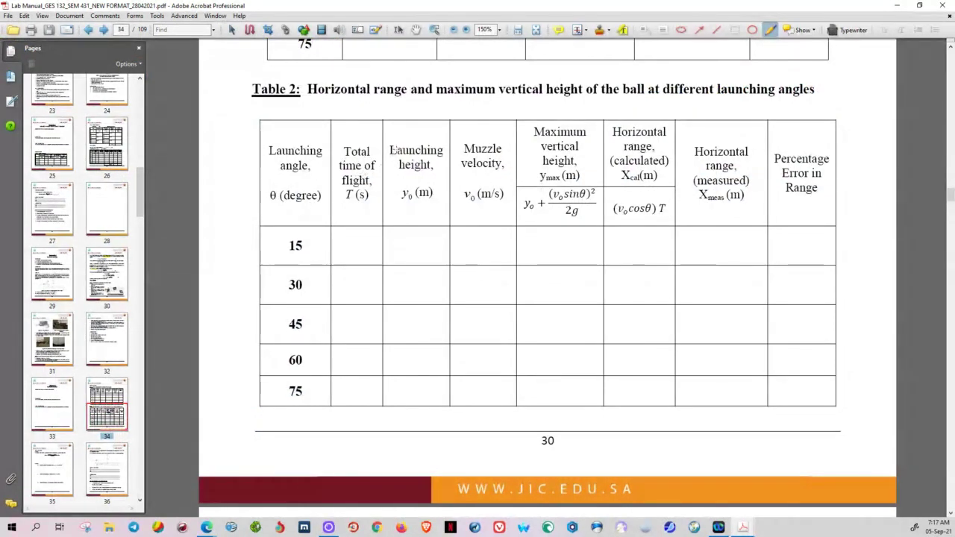
mouse_move(435, 136)
left_mouse_down()
mouse_move(392, 130)
mouse_move(375, 157)
mouse_move(377, 191)
mouse_move(413, 215)
mouse_move(450, 192)
mouse_move(439, 133)
left_mouse_up()
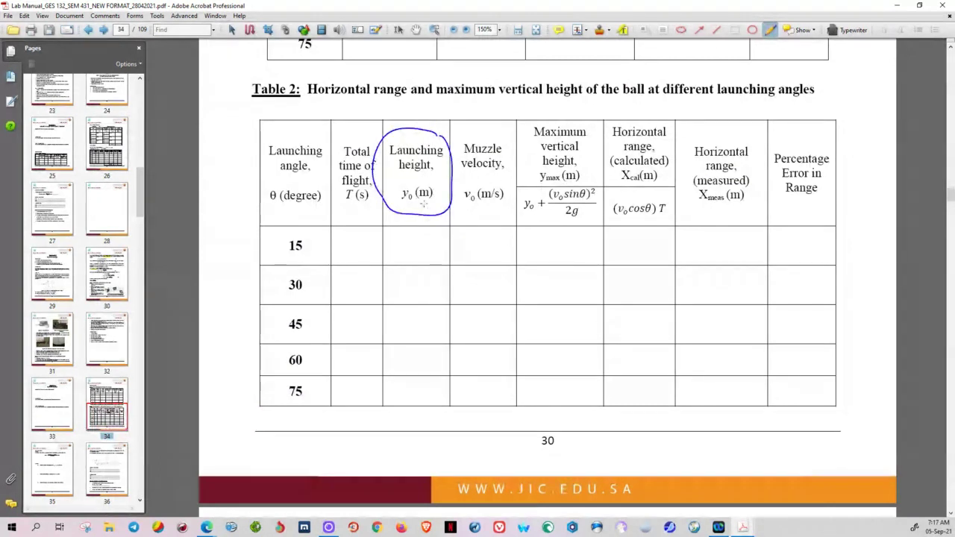
left_click_drag(416, 199, 434, 198)
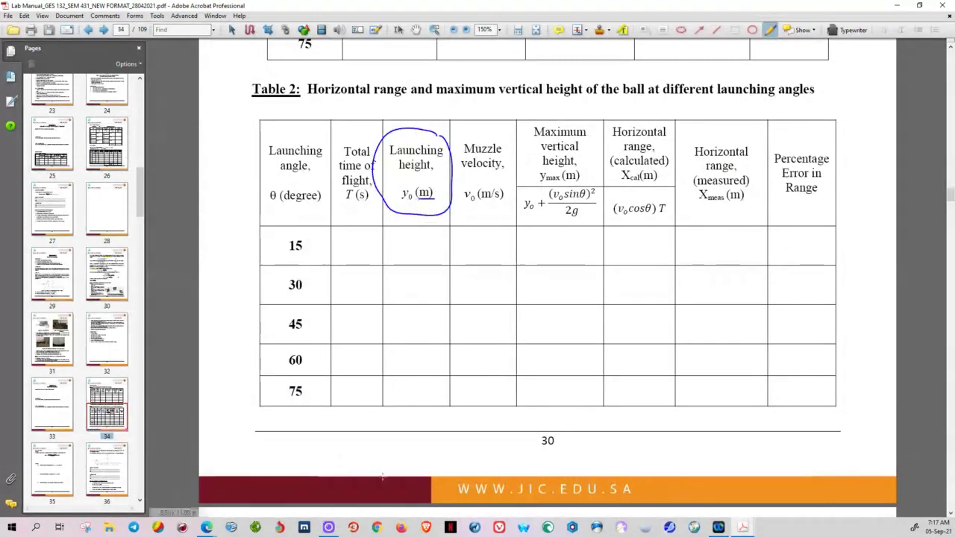
- Switch back to the simulation and move the cannon to heights of 5 m, 2 m and 0 m in turn
mouse_move(206, 527)
left_click(262, 502)
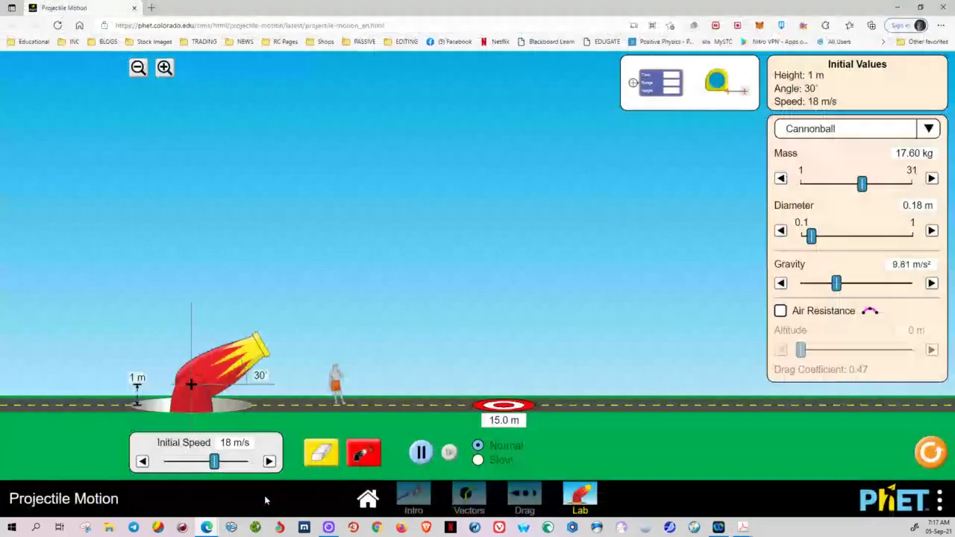
left_click(164, 68)
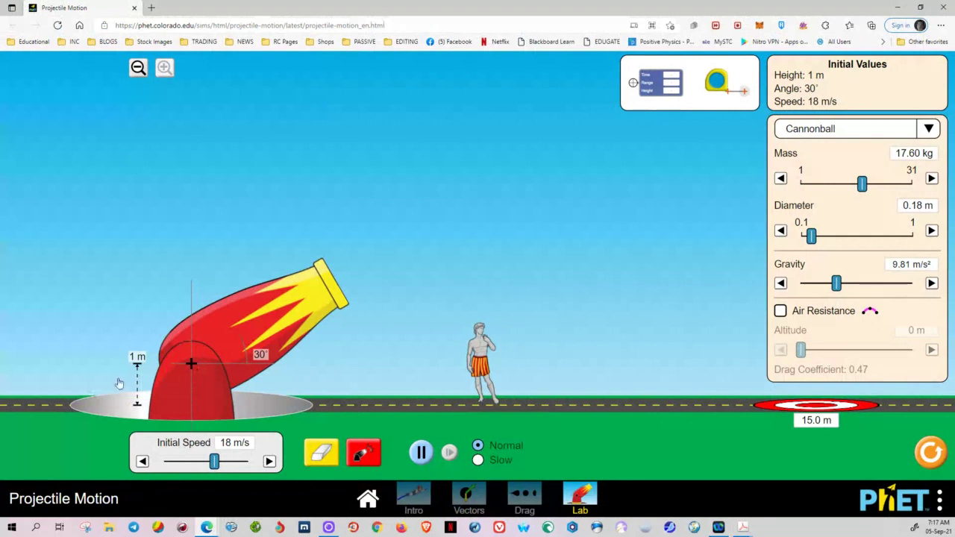
left_click_drag(196, 366, 200, 232)
left_click(139, 69)
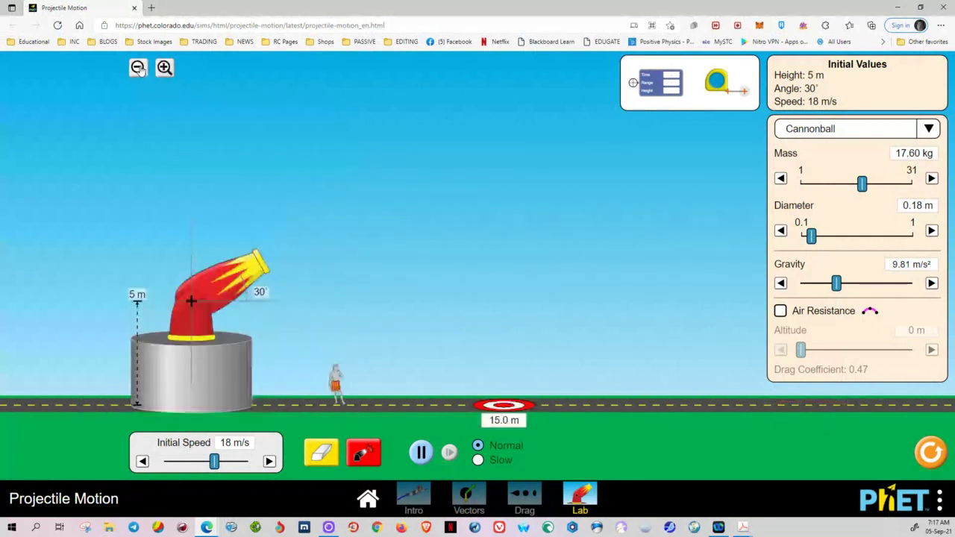
left_click_drag(192, 300, 189, 364)
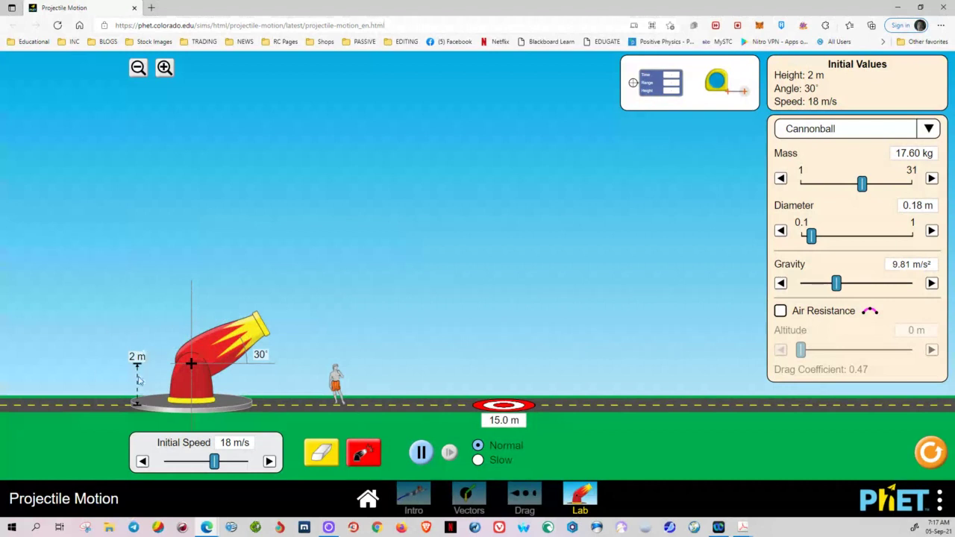
left_click_drag(191, 365, 191, 406)
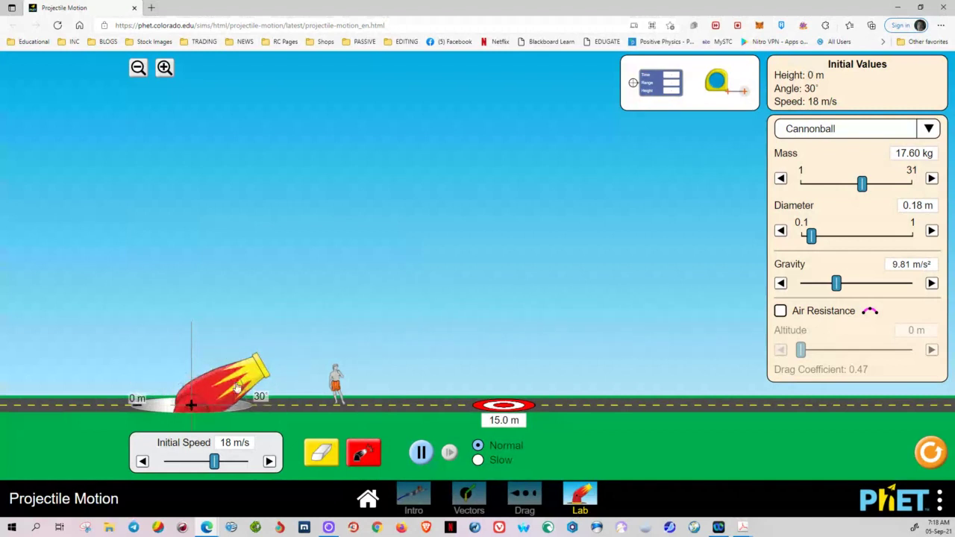
- Tilt the cannon to 25°, raise it to a height of 1 m and adjust its launch angle to 32°
left_click_drag(254, 373, 258, 415)
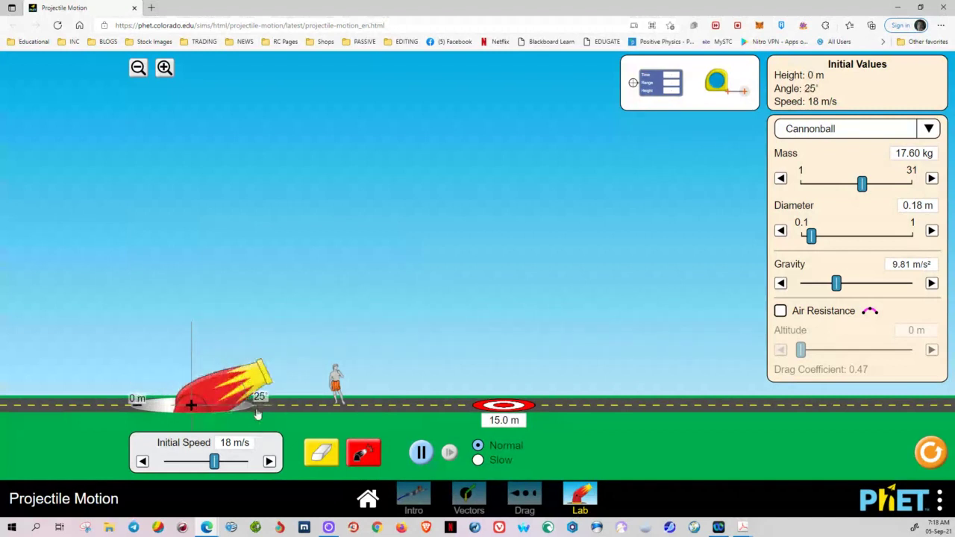
left_click_drag(191, 406, 191, 384)
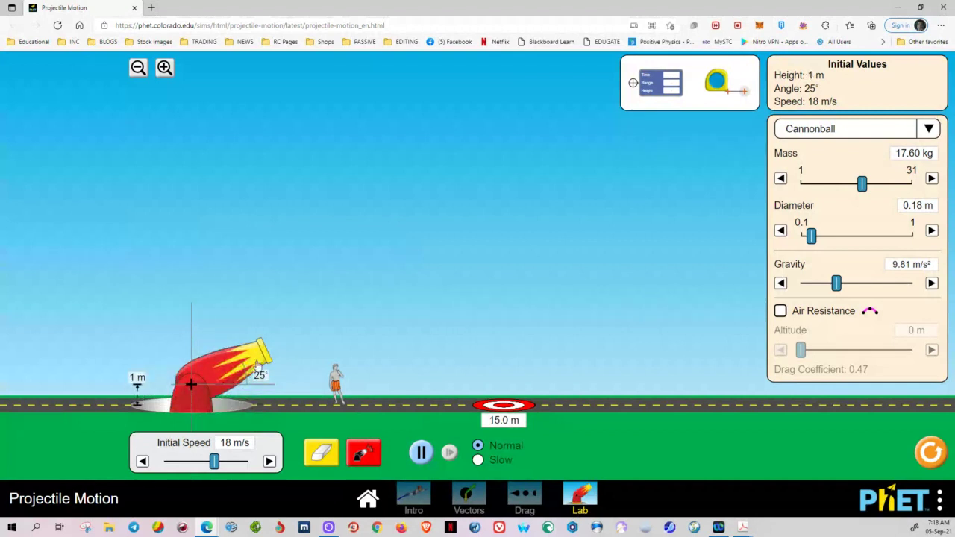
mouse_move(262, 358)
left_mouse_down()
mouse_move(269, 399)
mouse_move(260, 345)
left_mouse_up()
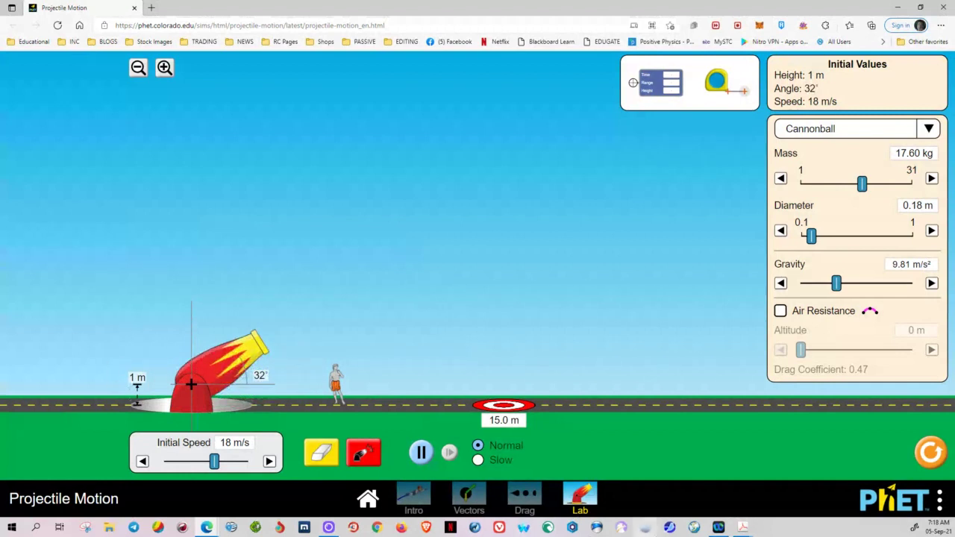
- In Table 2 of the lab manual, replace the Launching height markings with 1 in all five rows and circle the Muzzle velocity heading
mouse_move(744, 528)
left_click(791, 500)
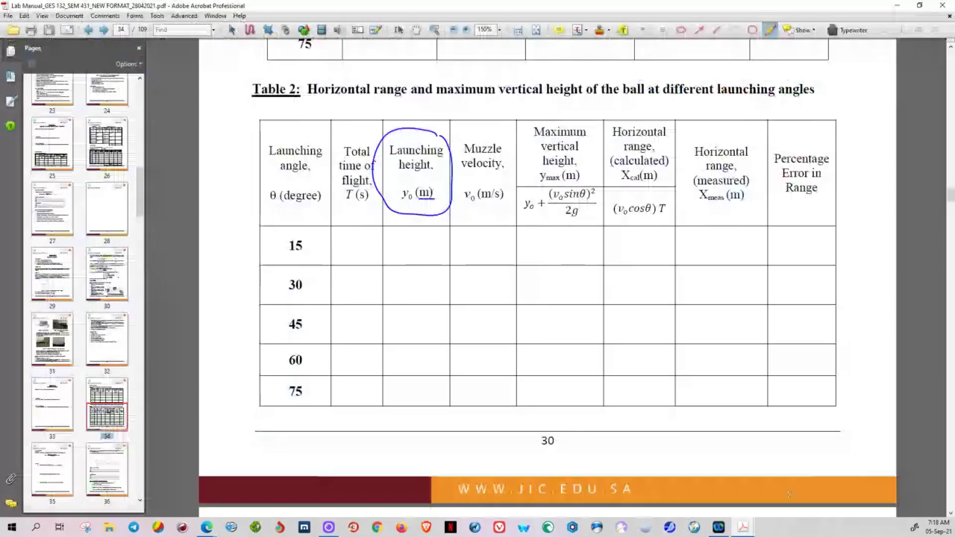
left_click(445, 142)
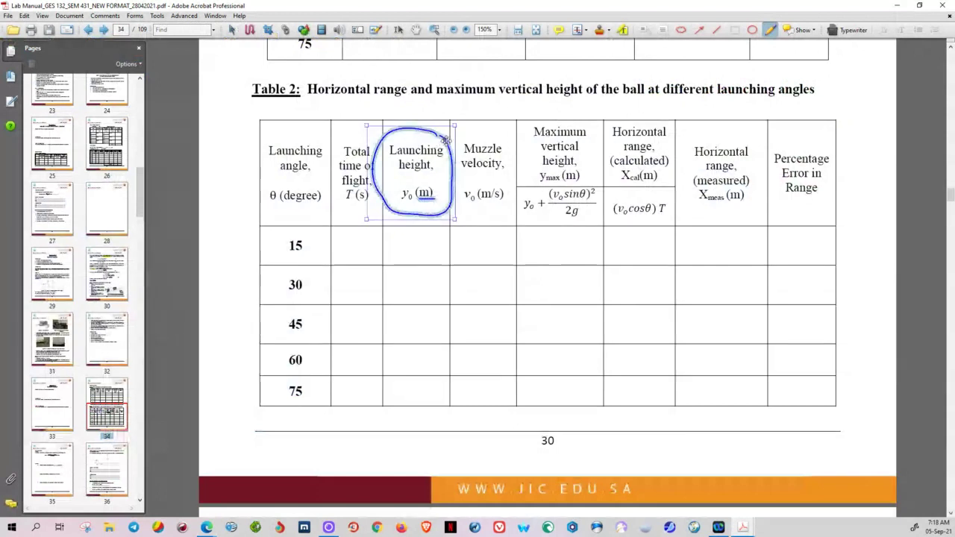
key("Delete")
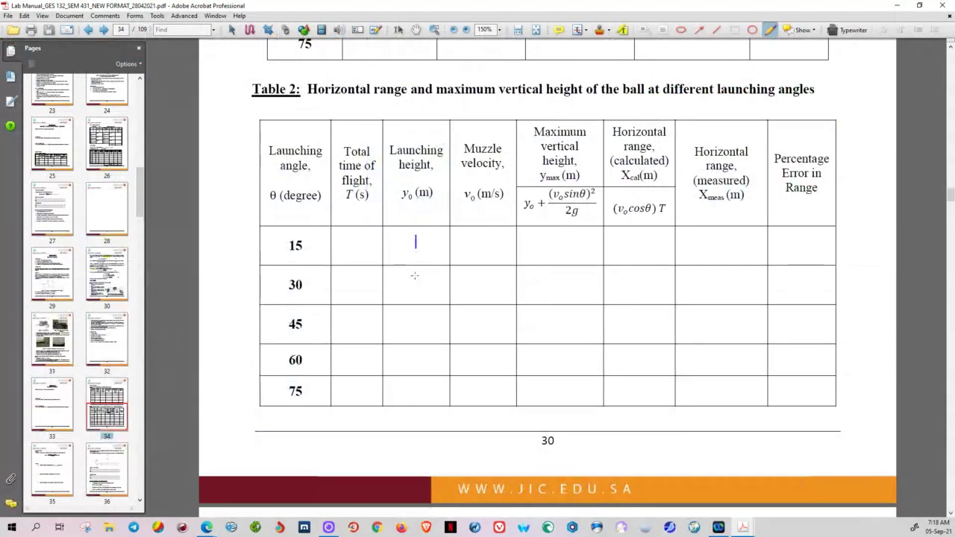
left_click_drag(415, 276, 414, 337)
mouse_move(485, 136)
left_mouse_down()
mouse_move(442, 174)
mouse_move(488, 132)
left_mouse_up()
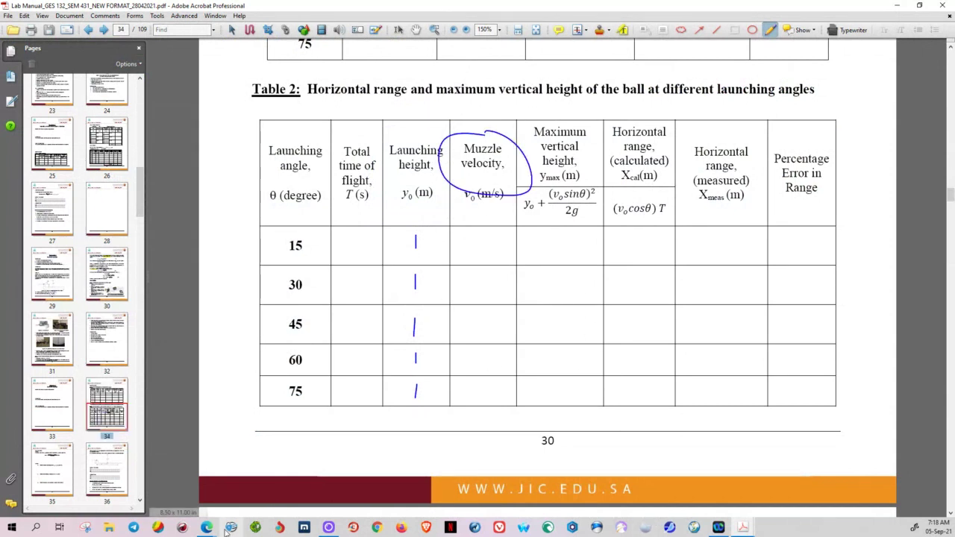
- Return to the simulation, set the initial speed to 24 m/s and tilt the cannon to a 45° launch angle
mouse_move(207, 527)
left_click(249, 480)
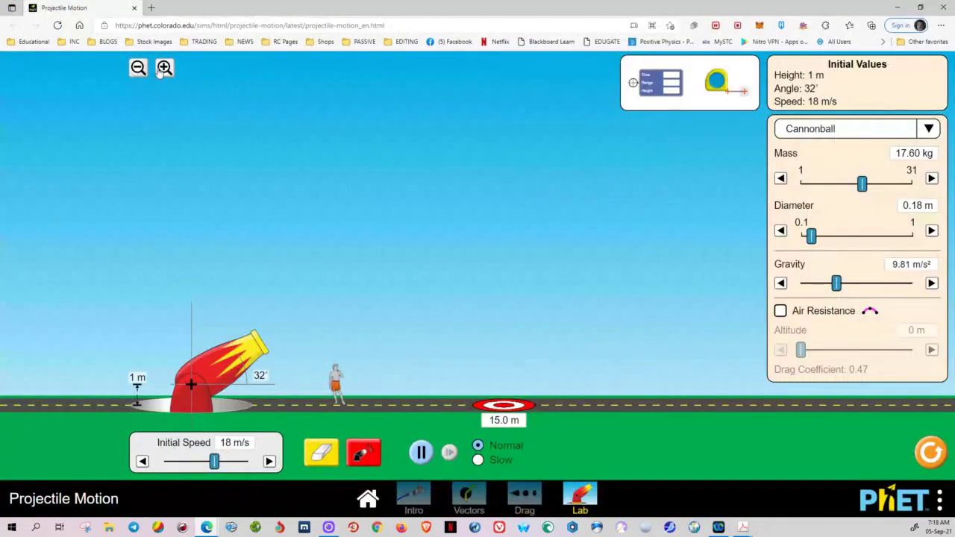
mouse_move(214, 462)
left_mouse_down()
mouse_move(187, 463)
mouse_move(231, 462)
left_mouse_up()
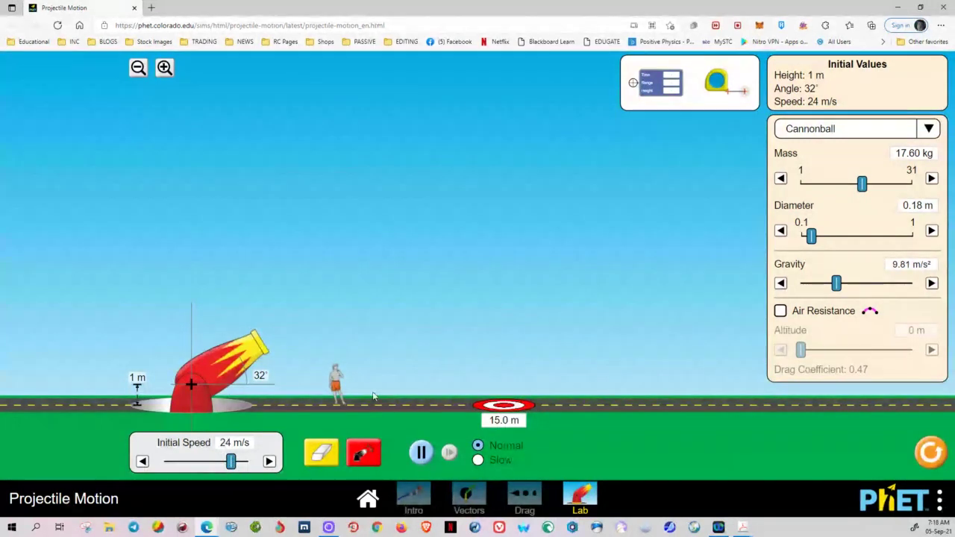
left_click_drag(227, 359, 241, 343)
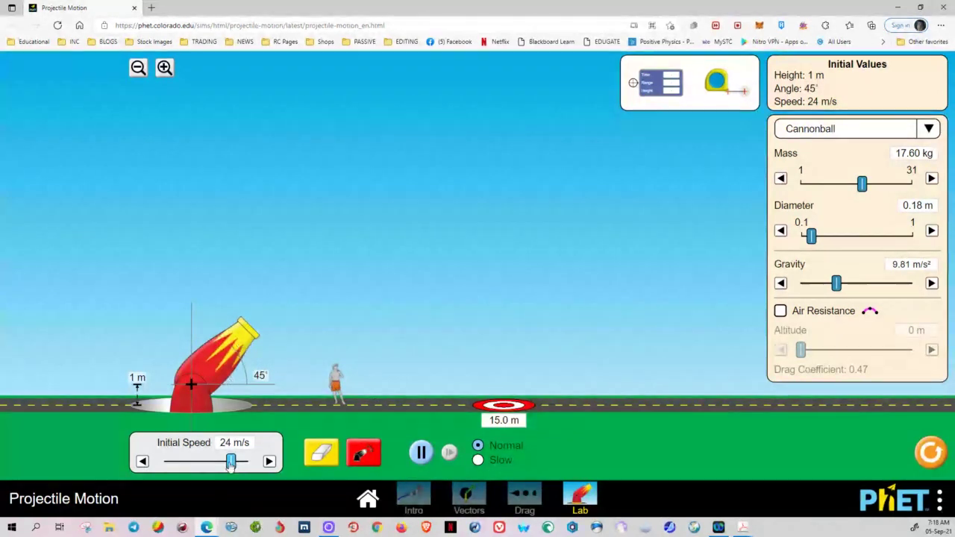
- Fire the cannonball at 5 m/s and again at 20 m/s, showing both trajectories down to the ground
left_click_drag(231, 462, 177, 463)
left_click(361, 457)
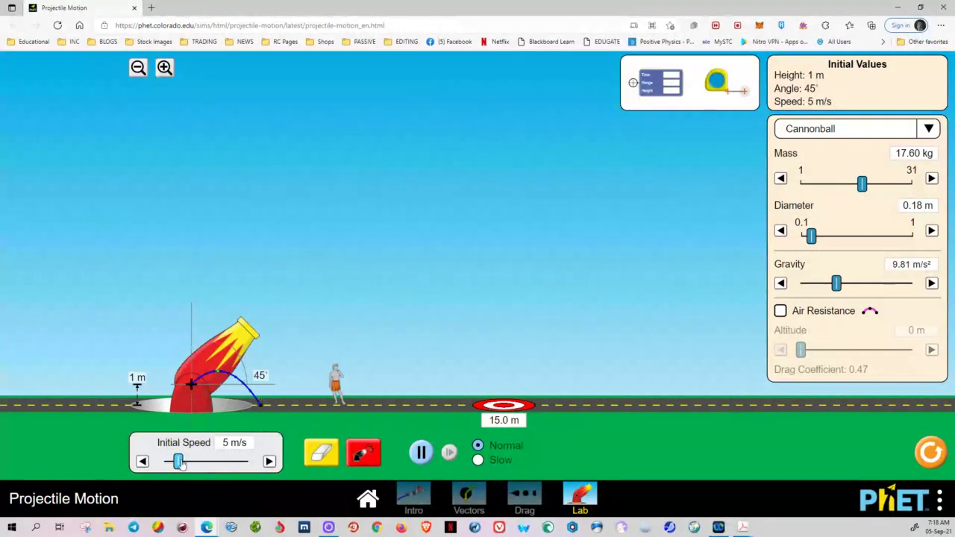
left_click_drag(178, 463, 219, 463)
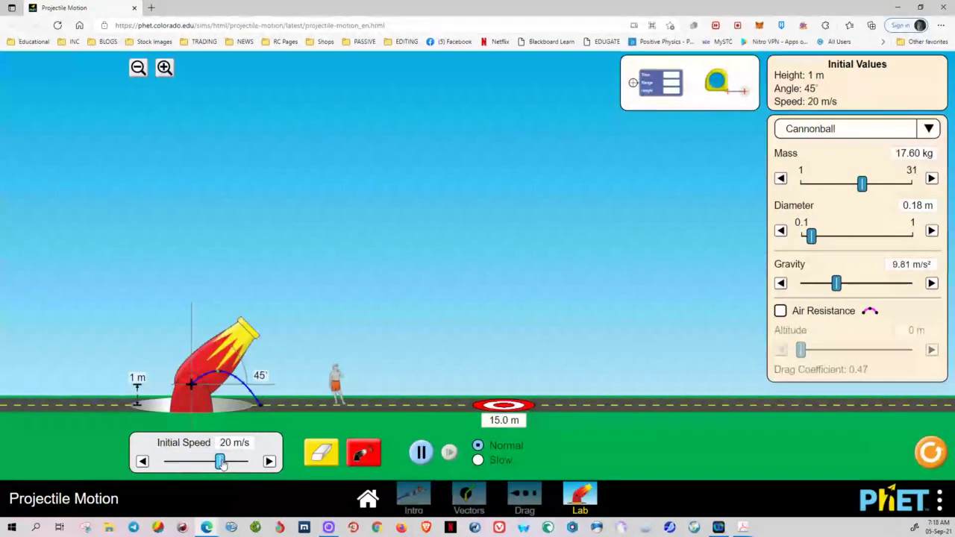
left_click(368, 456)
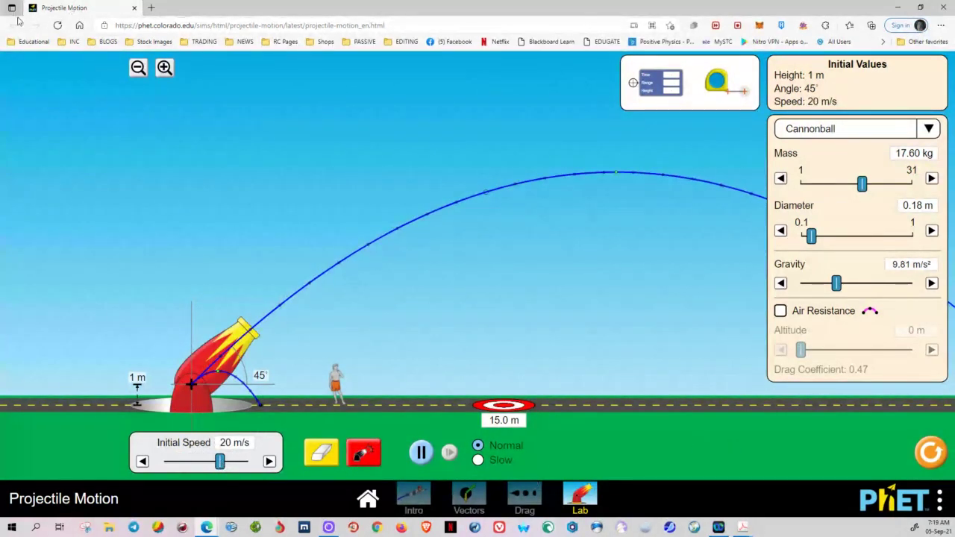
left_click(137, 69)
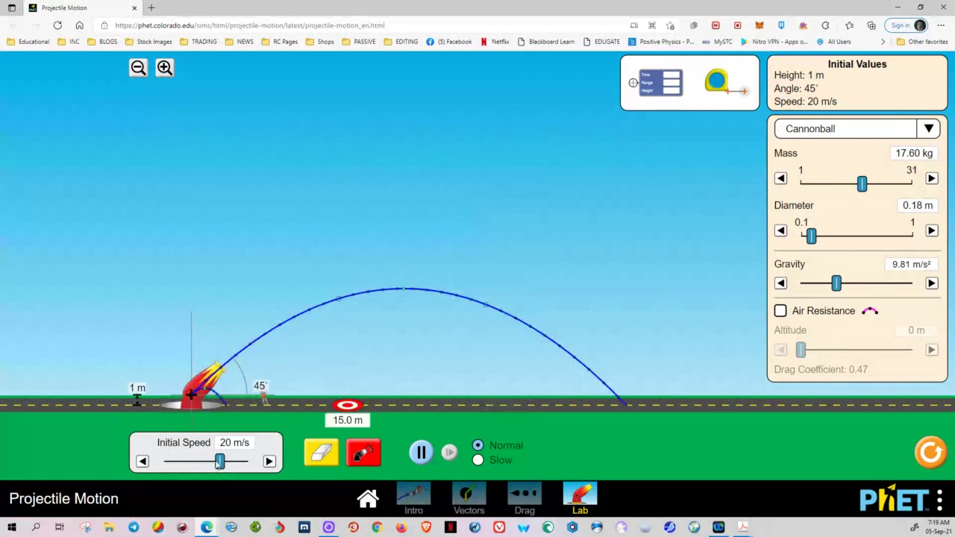
- Set the initial speed to 30 m/s and fire the cannonball, showing its whole trajectory down to the ground
left_click_drag(218, 462, 249, 462)
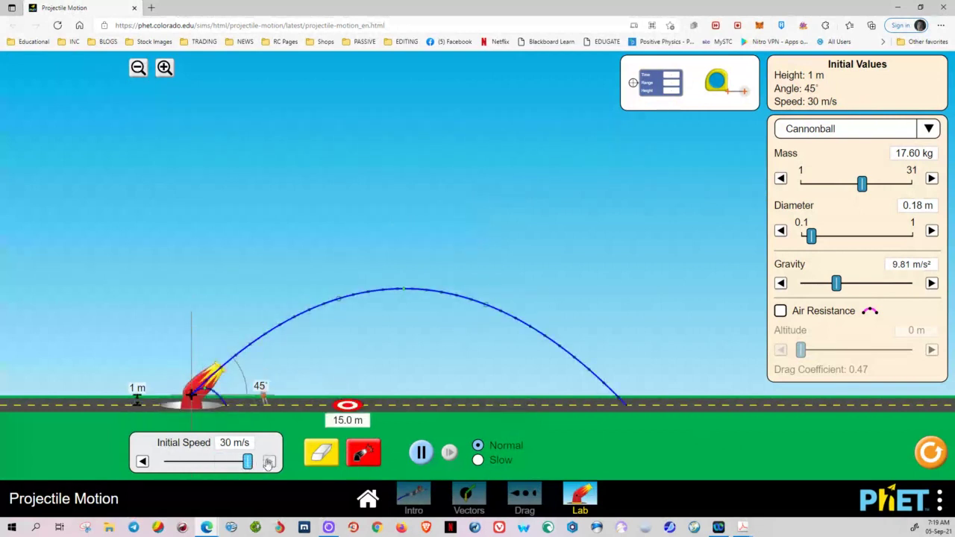
left_click(363, 457)
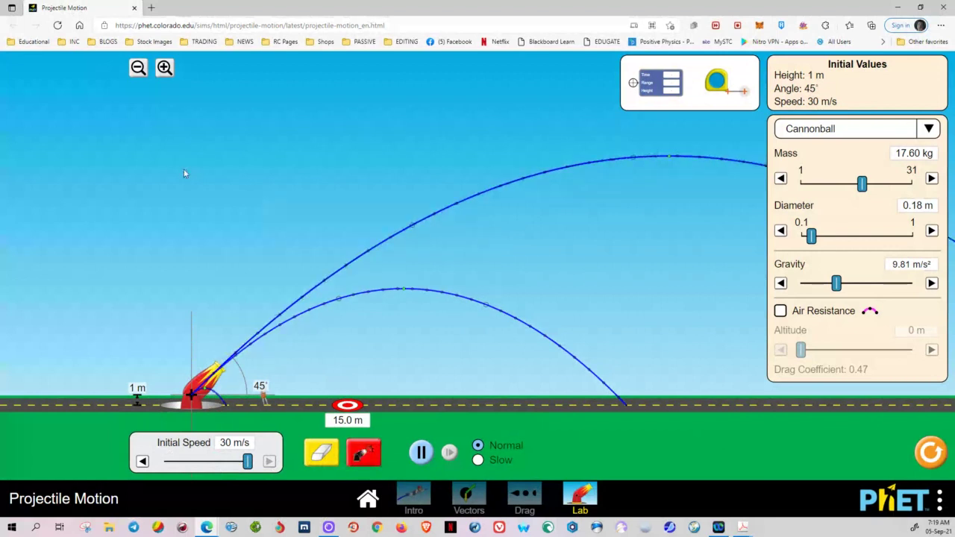
left_click(138, 68)
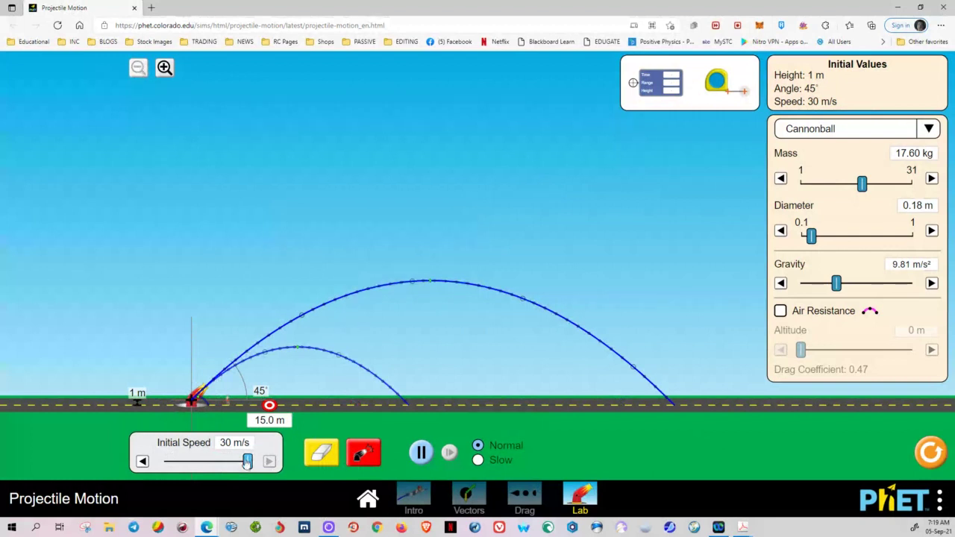
- Erase the earlier trajectories and fire the cannonball at 15 m/s and again at 20 m/s
left_click_drag(247, 462, 206, 462)
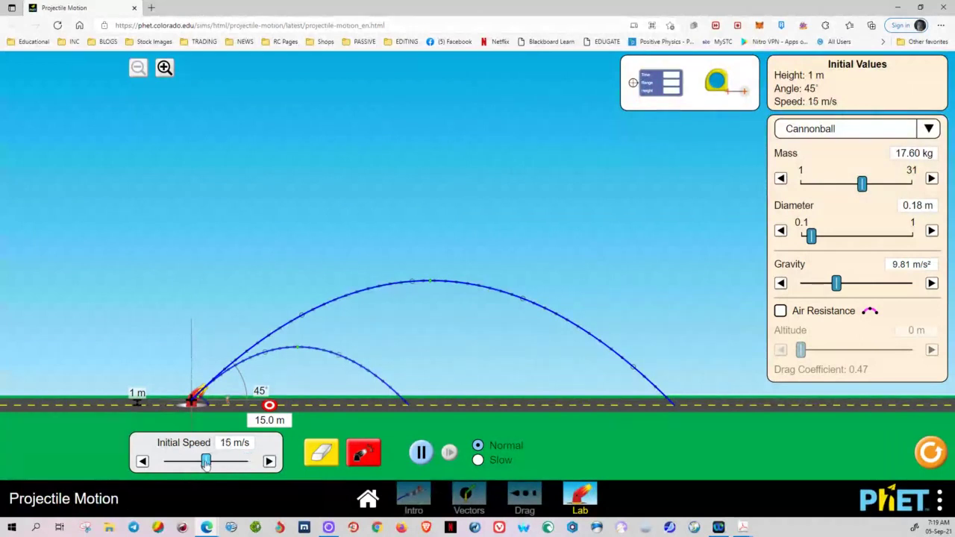
left_click(321, 452)
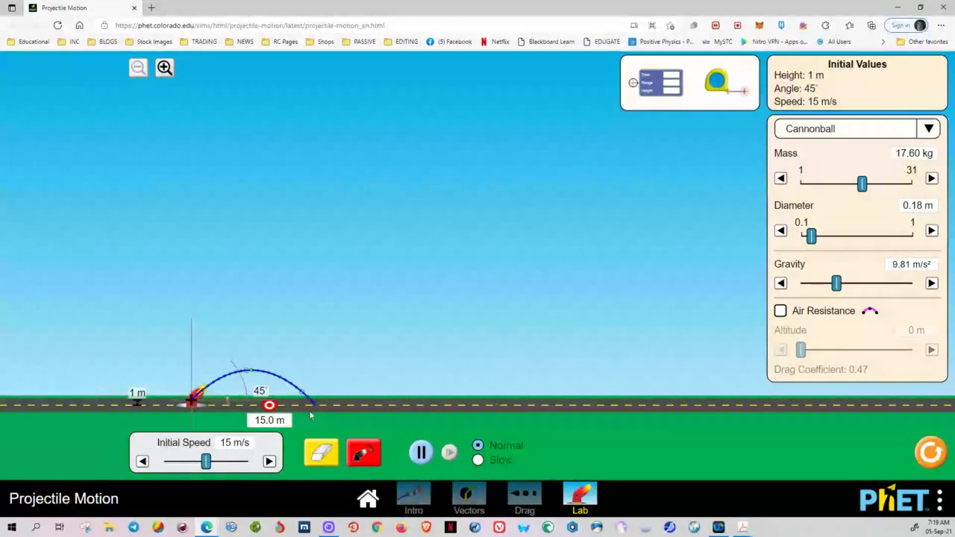
left_click_drag(206, 461, 220, 461)
left_click(363, 453)
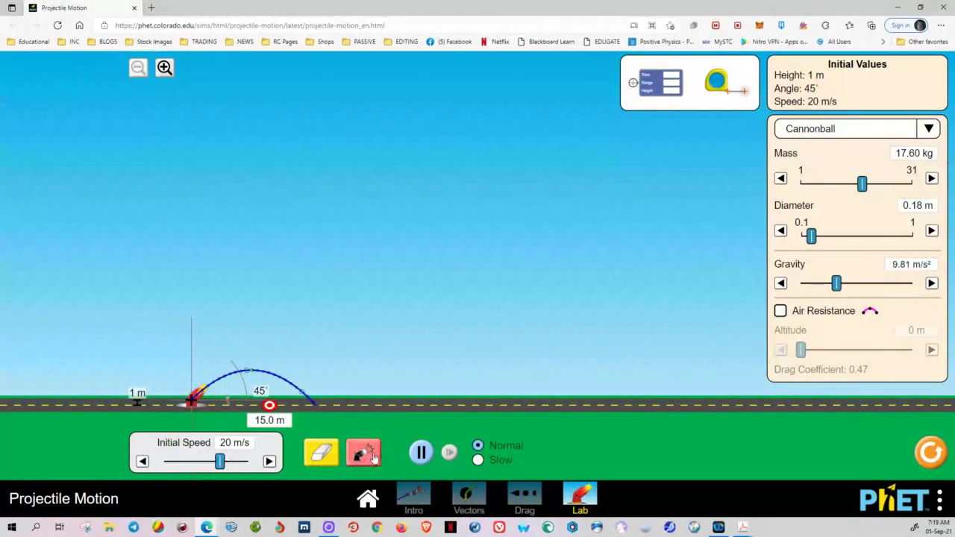
left_click(164, 67)
left_click(138, 67)
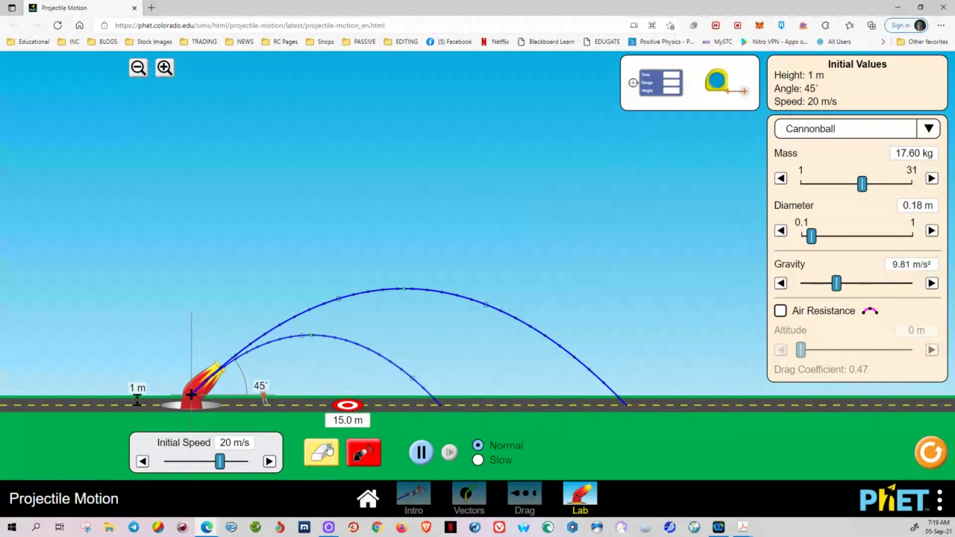
- Erase the trajectories and look through the available projectile types, keeping the Cannonball
left_click(334, 449)
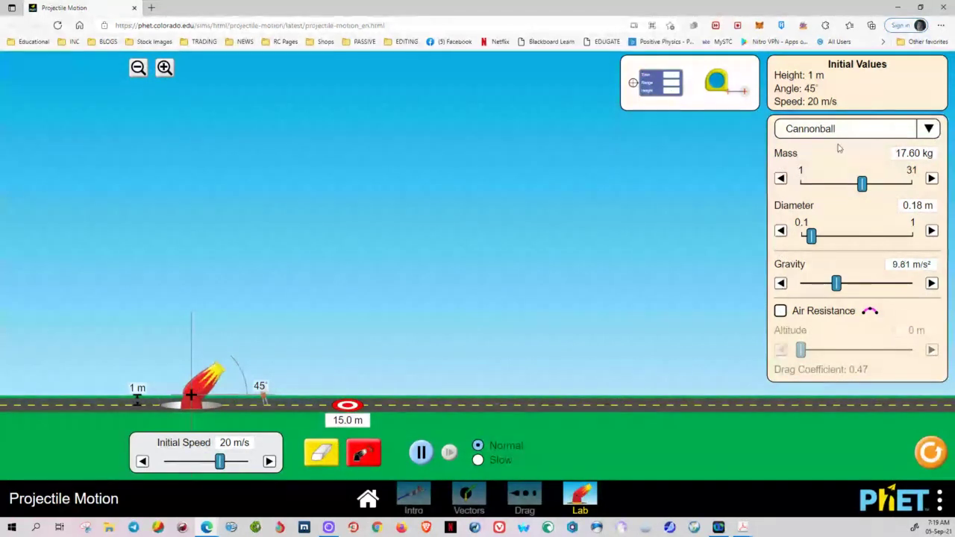
left_click(927, 130)
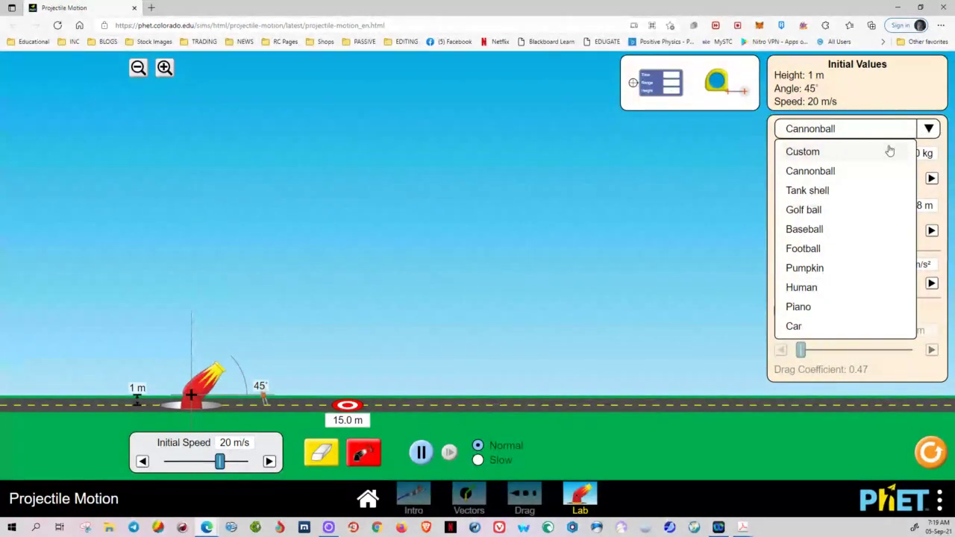
left_click(722, 191)
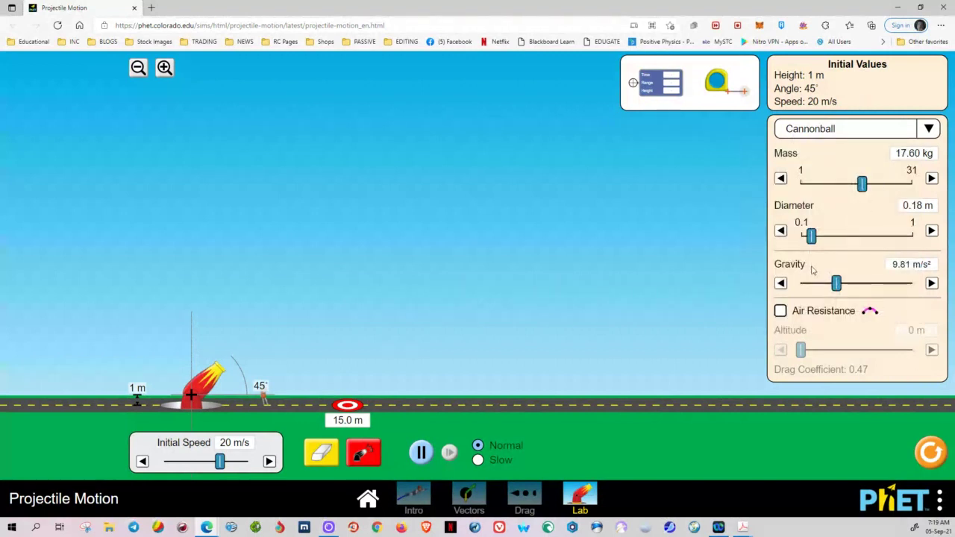
- Fire the cannonball at 20 m/s under 9.81 m/s² gravity and again with gravity lowered to 5.00 m/s²
left_click(363, 452)
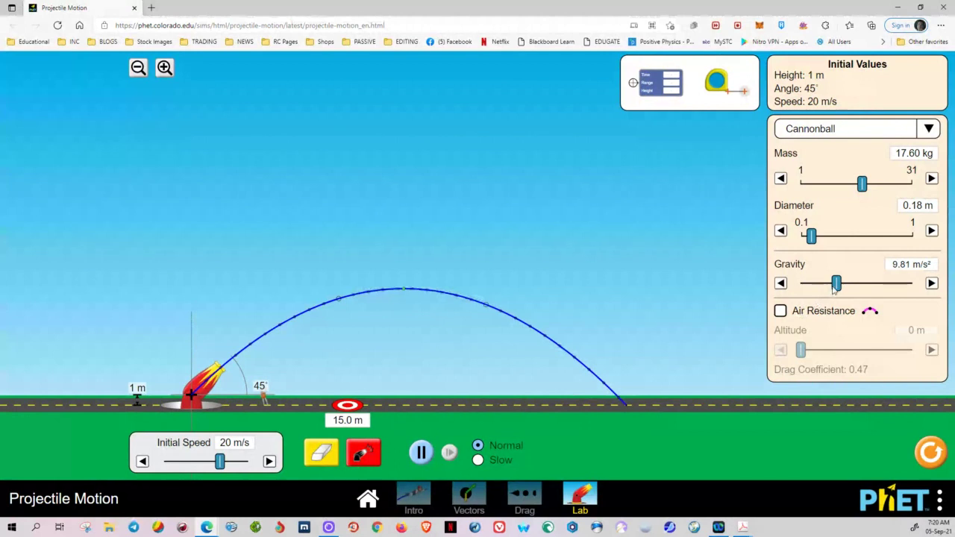
left_click_drag(835, 284, 789, 284)
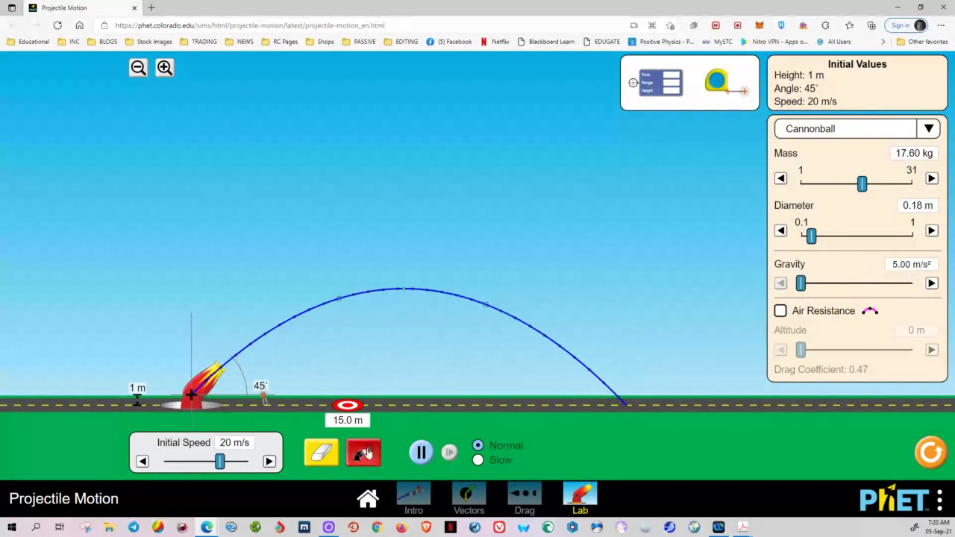
left_click(365, 441)
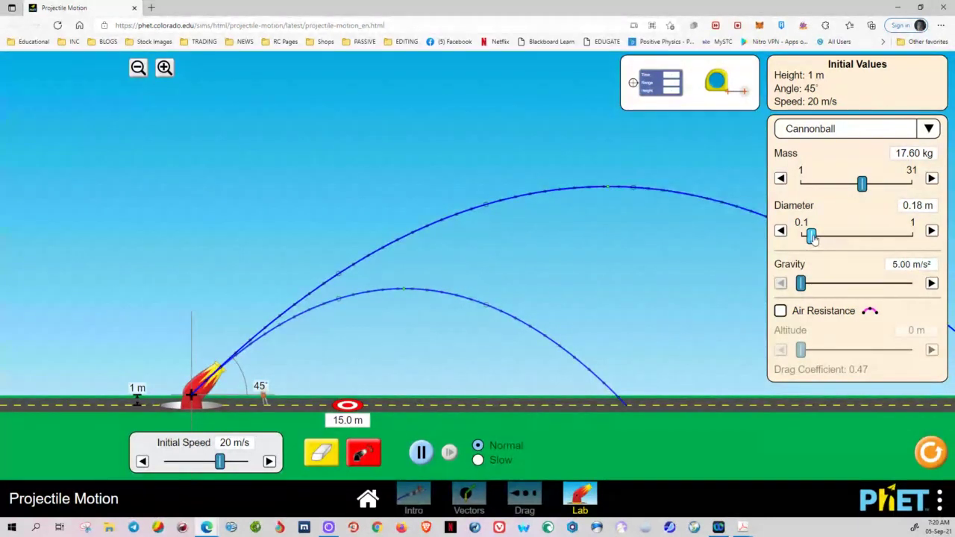
- Reduce the cannonball's diameter to 0.10 m, raise gravity to 20.00 m/s² and fire another shot
left_click_drag(814, 237, 796, 248)
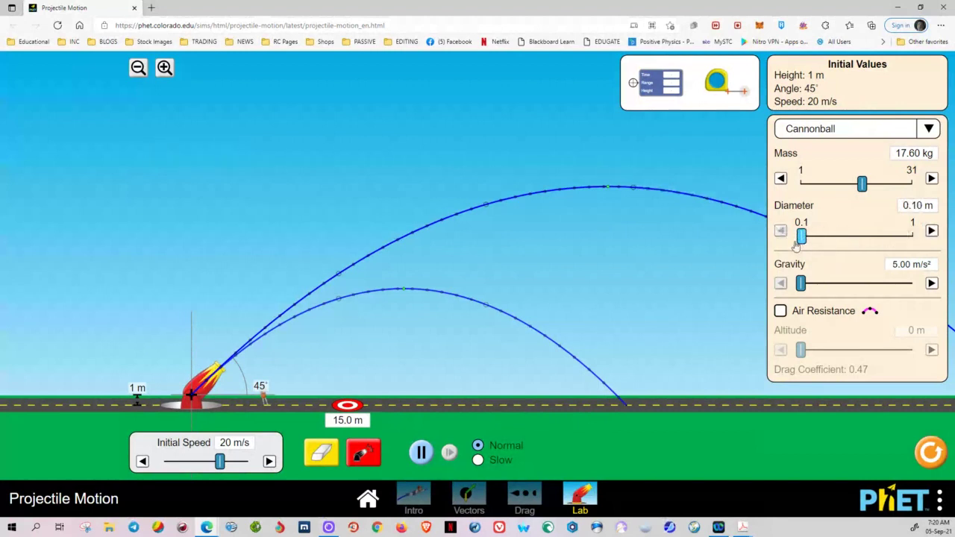
left_click_drag(802, 283, 912, 284)
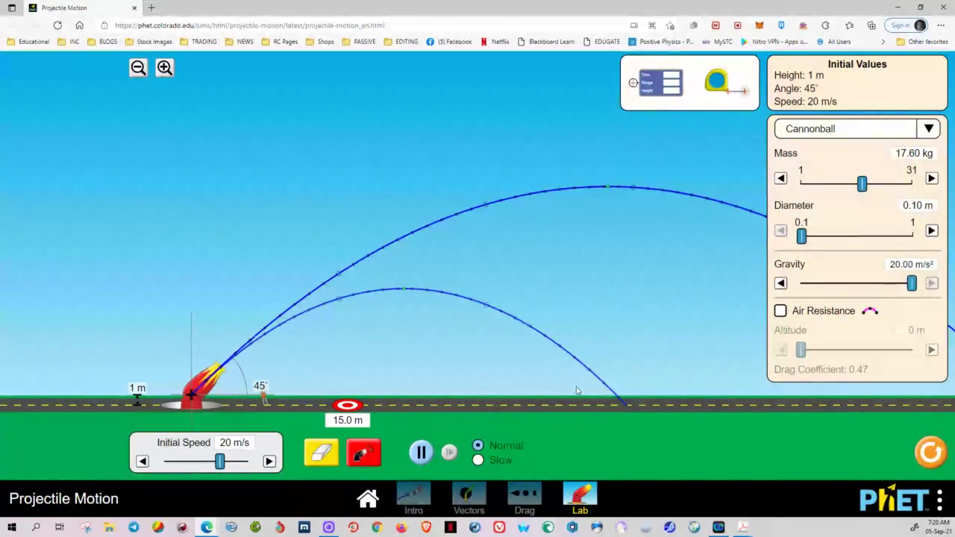
left_click(364, 452)
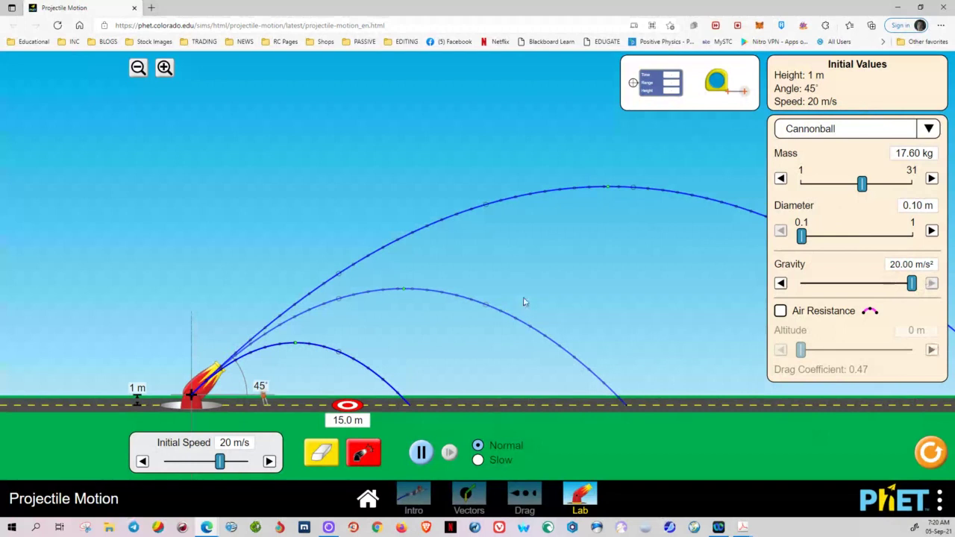
- Reset the simulation, fire the cannonball from 1 m height at 39° and 15 m/s, and erase its trajectory
left_click(930, 452)
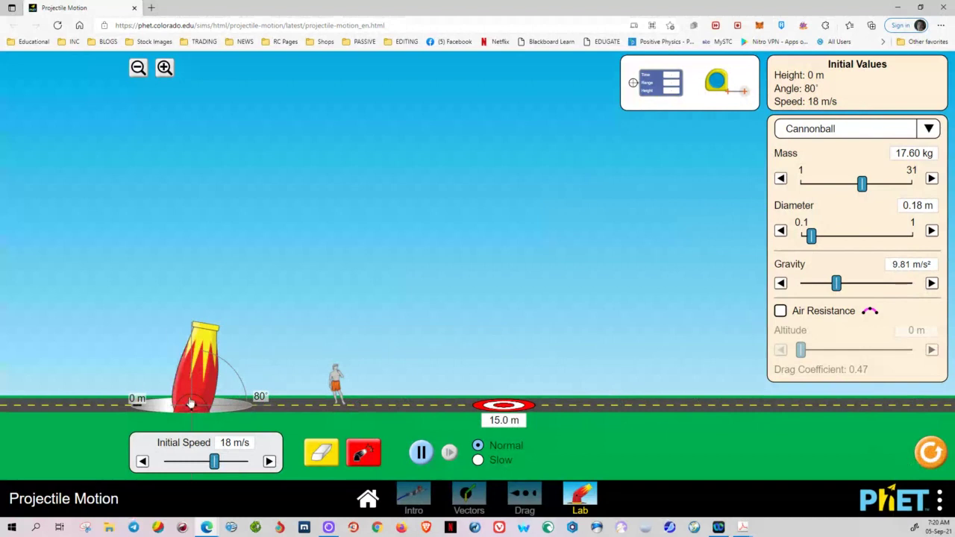
left_click_drag(192, 401, 191, 383)
left_click_drag(204, 319, 243, 348)
left_click_drag(214, 461, 208, 462)
left_click(364, 454)
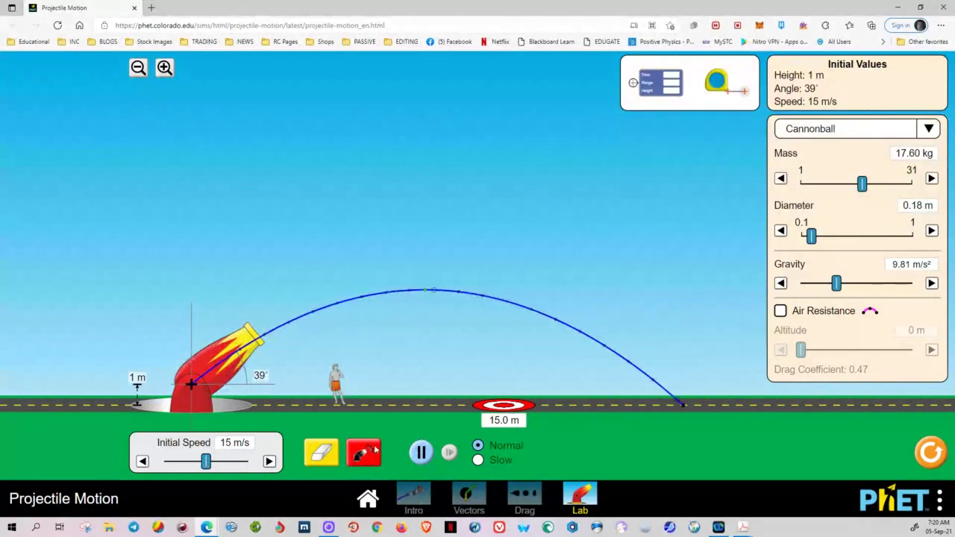
left_click(323, 454)
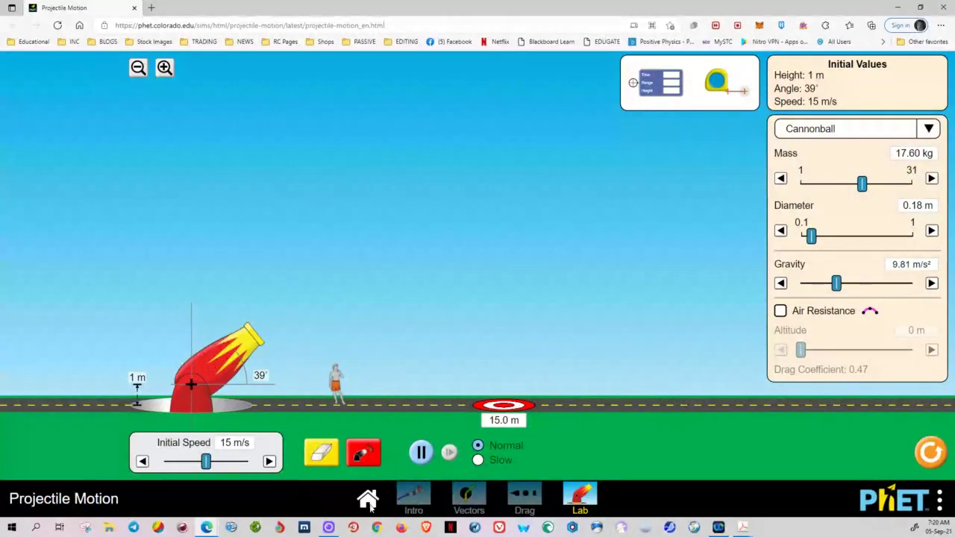
- Switch to the lab manual PDF and handwrite 15 under Muzzle velocity in all five rows of Table 2
mouse_move(744, 529)
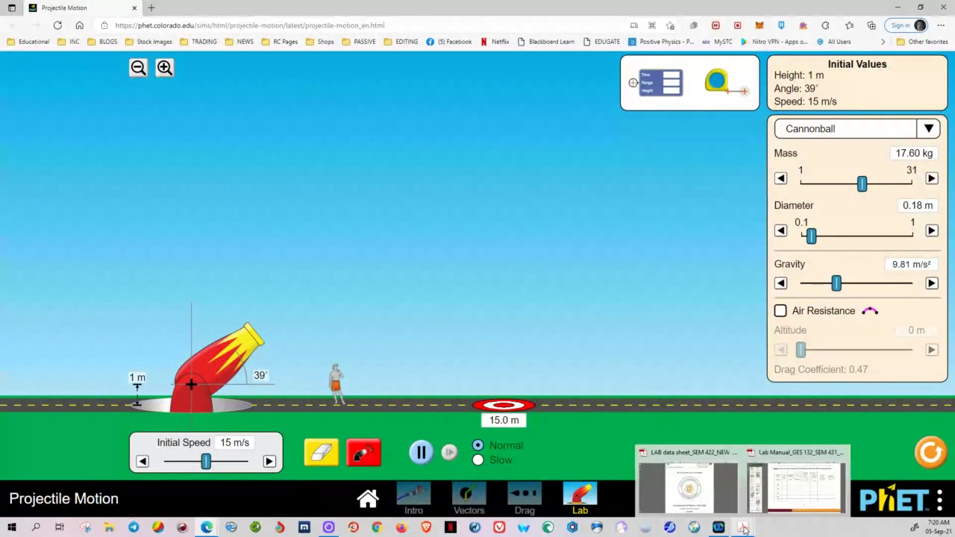
left_click(797, 493)
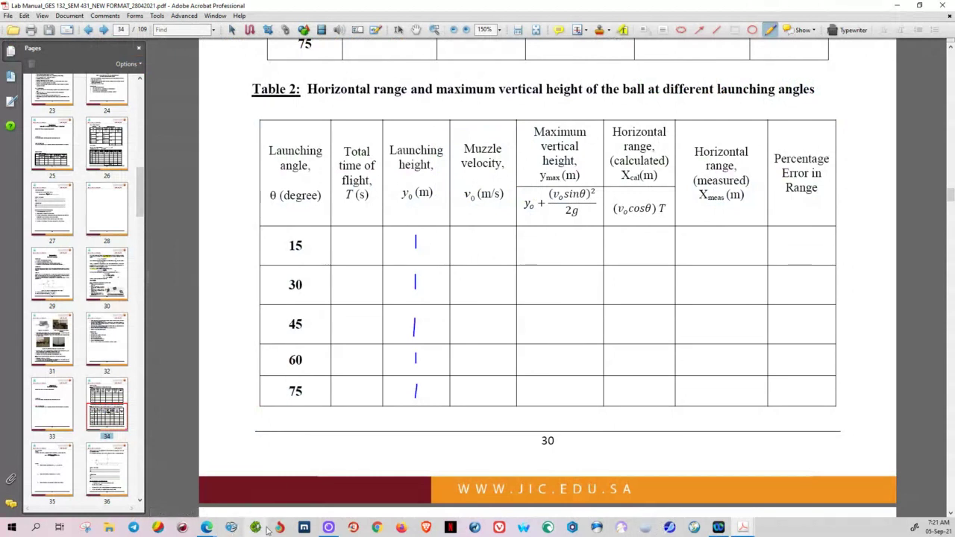
mouse_move(207, 527)
left_click(271, 501)
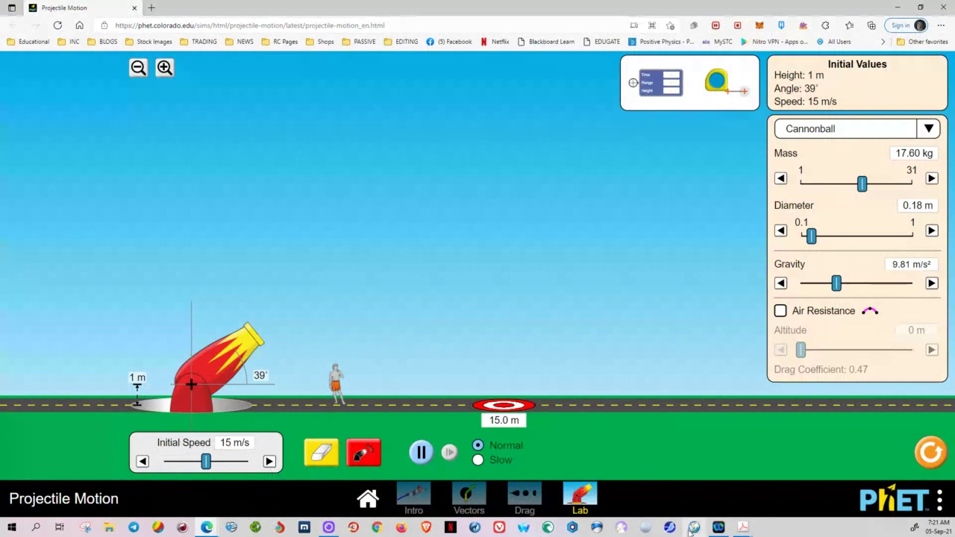
mouse_move(742, 527)
left_click(779, 502)
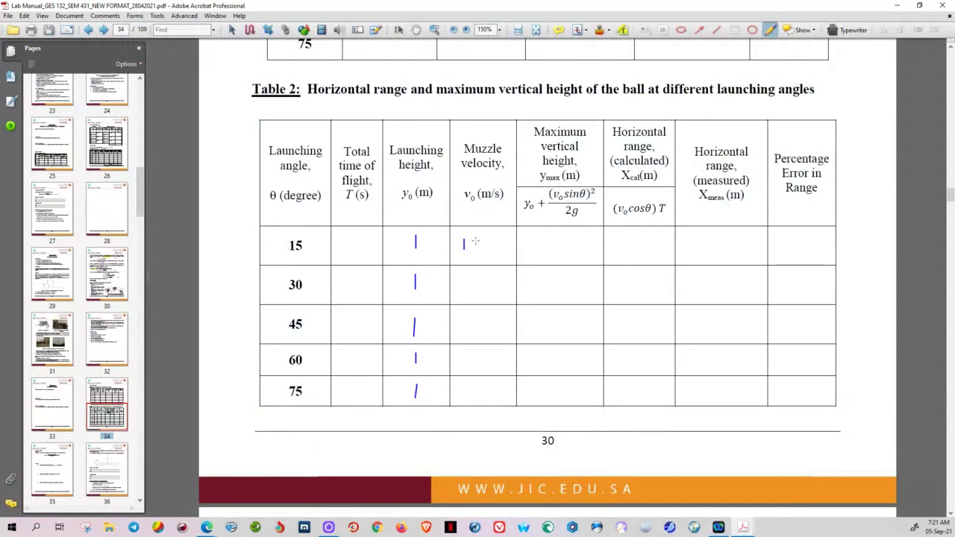
left_click_drag(475, 240, 468, 293)
mouse_move(480, 279)
left_mouse_down()
mouse_move(480, 367)
mouse_move(498, 356)
mouse_move(492, 380)
left_mouse_up()
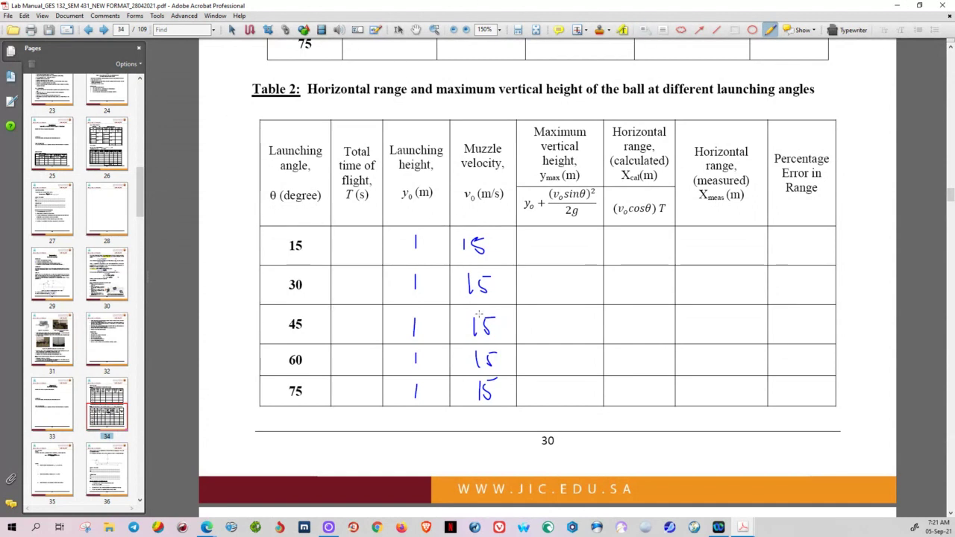
- Temporarily circle the 45° row of Table 2 from launching angle to muzzle velocity and delete the circle
mouse_move(510, 312)
left_mouse_down()
mouse_move(256, 300)
mouse_move(258, 332)
mouse_move(473, 354)
mouse_move(522, 343)
mouse_move(514, 311)
left_mouse_up()
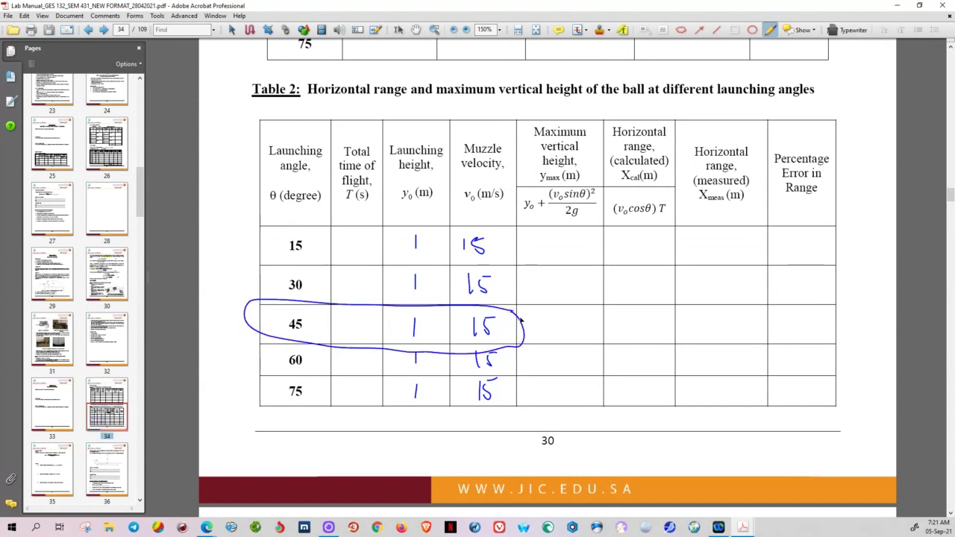
left_click(334, 304)
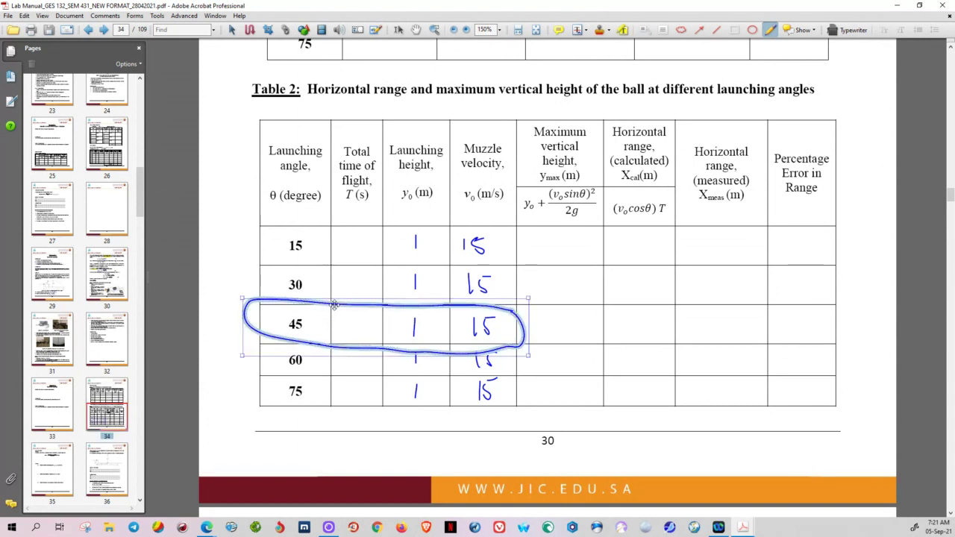
key("Delete")
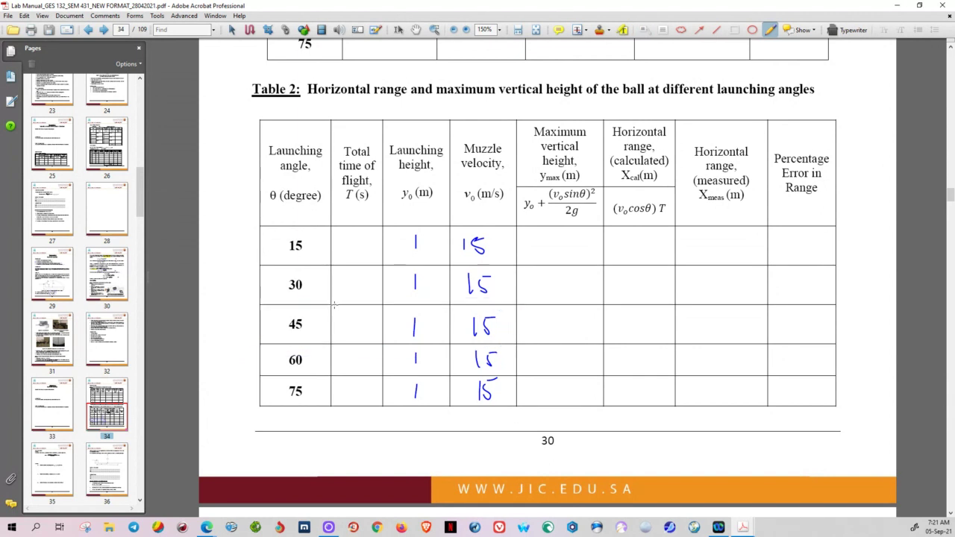
- Switch back to the simulation, tilt the cannon to 45° and fire the cannonball at 15 m/s
mouse_move(231, 526)
left_click(270, 474)
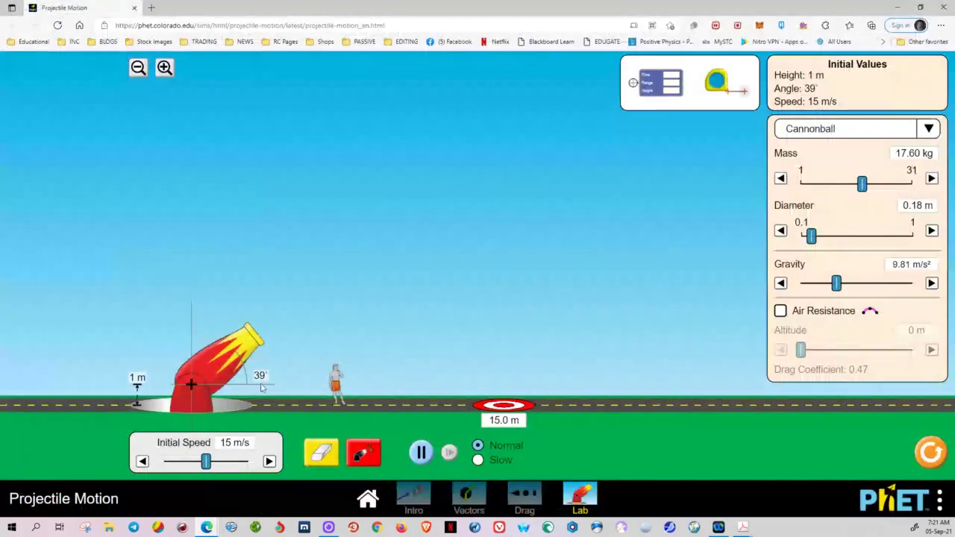
left_click_drag(250, 347, 249, 342)
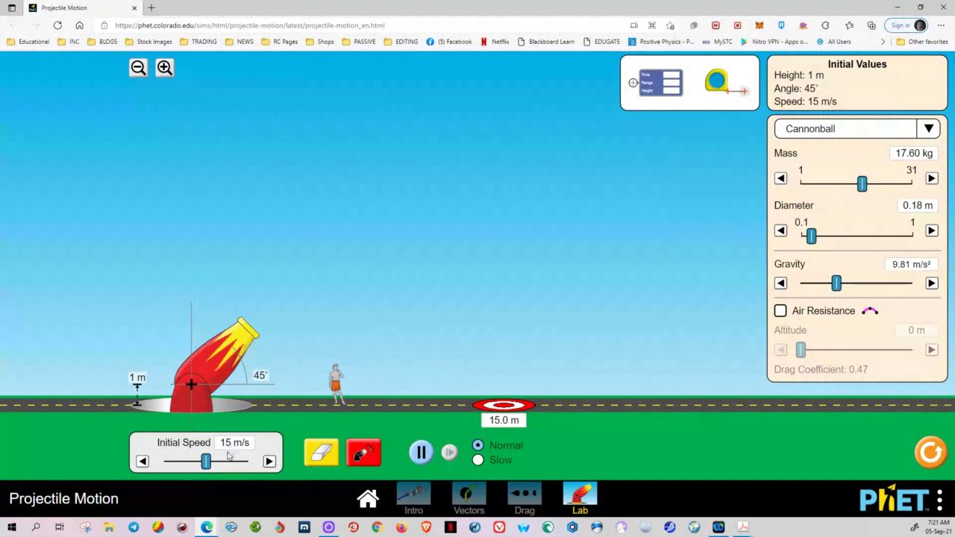
left_click(359, 456)
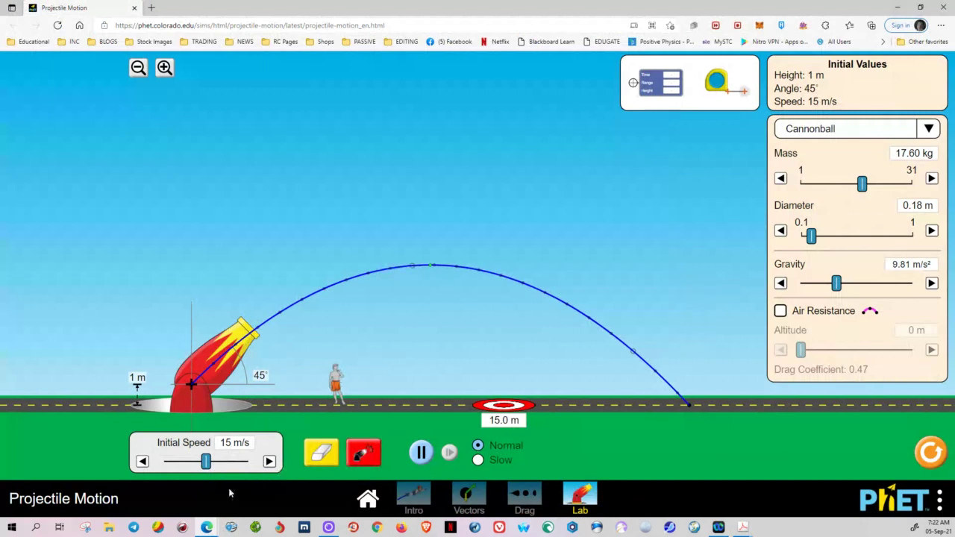
- Capture the cannon and its trajectory with Snipping Tool and mark the peak height with a vertical line labelled h
left_click(86, 528)
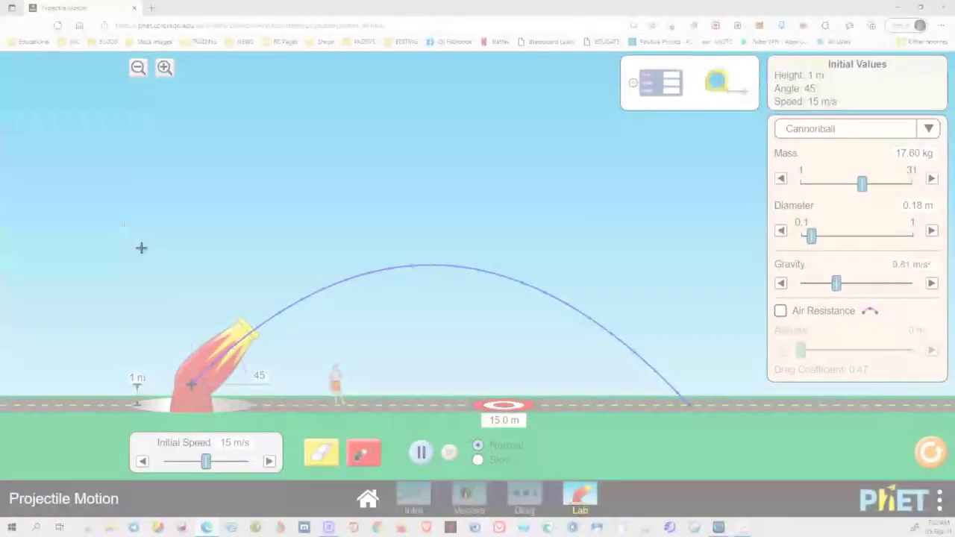
left_click_drag(123, 223, 714, 472)
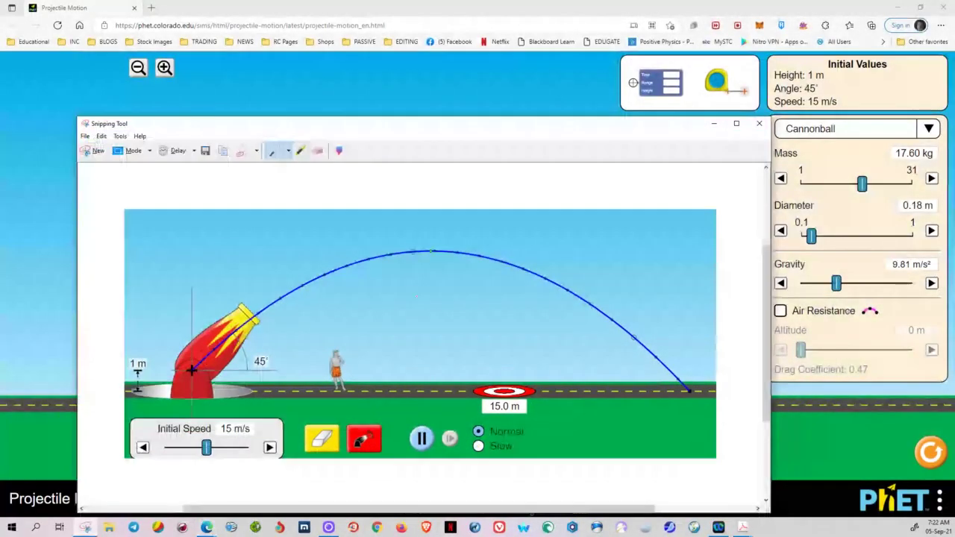
left_click_drag(431, 257, 431, 283)
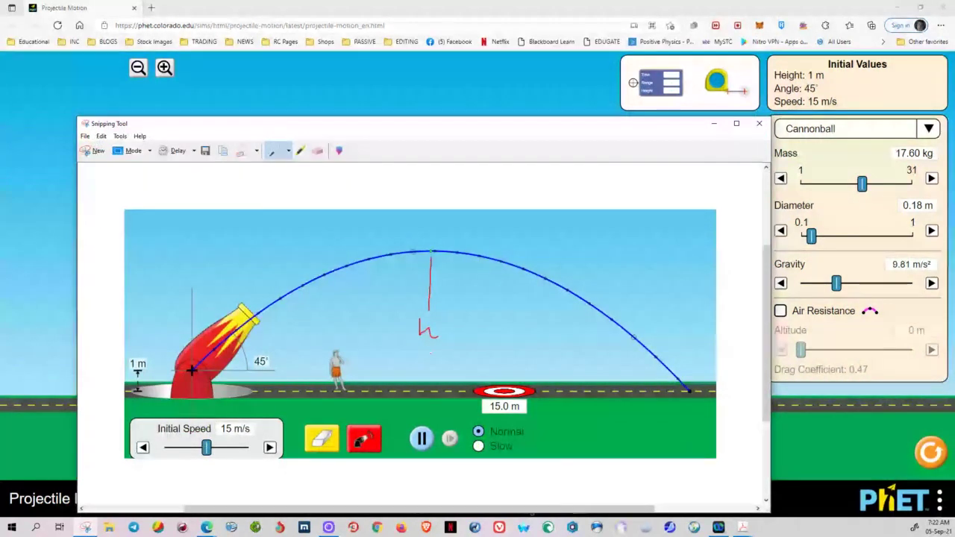
left_click_drag(427, 342, 426, 382)
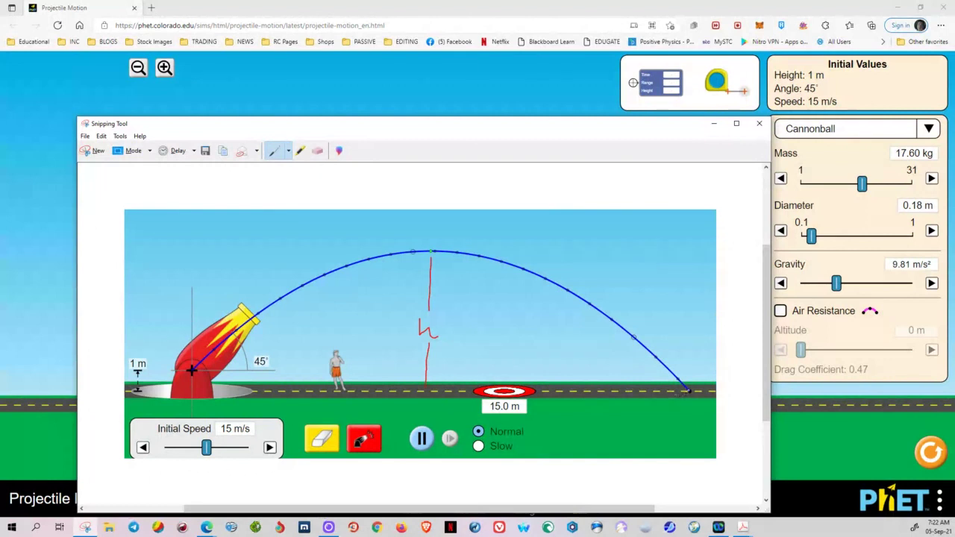
- Mark the horizontal range on the snip with end ticks and an arrow labelled x, and write t above the trajectory
left_click_drag(192, 399, 191, 409)
left_click_drag(688, 390, 688, 415)
left_click_drag(242, 407, 636, 421)
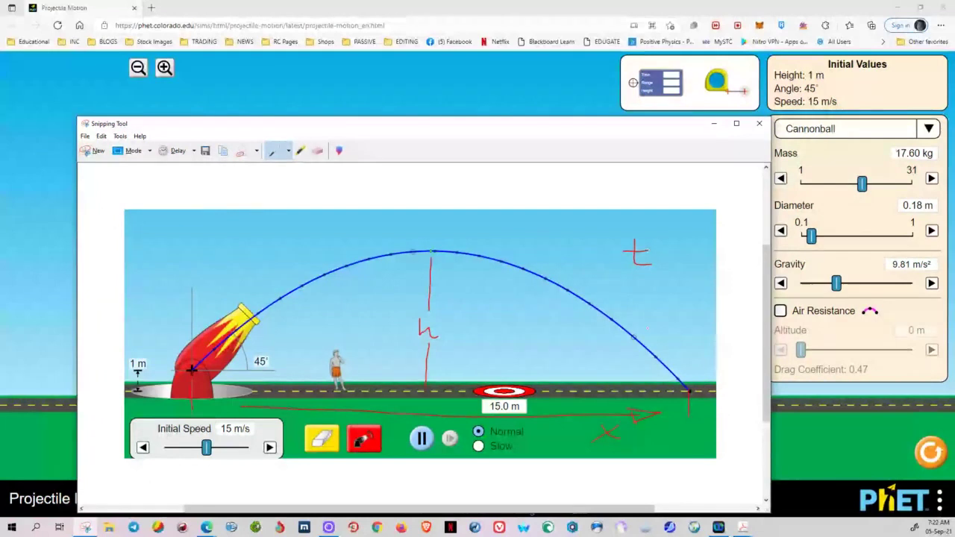
- Close the trajectory snip and place the time, range and height probe on the cannonball's landing point
left_click(759, 124)
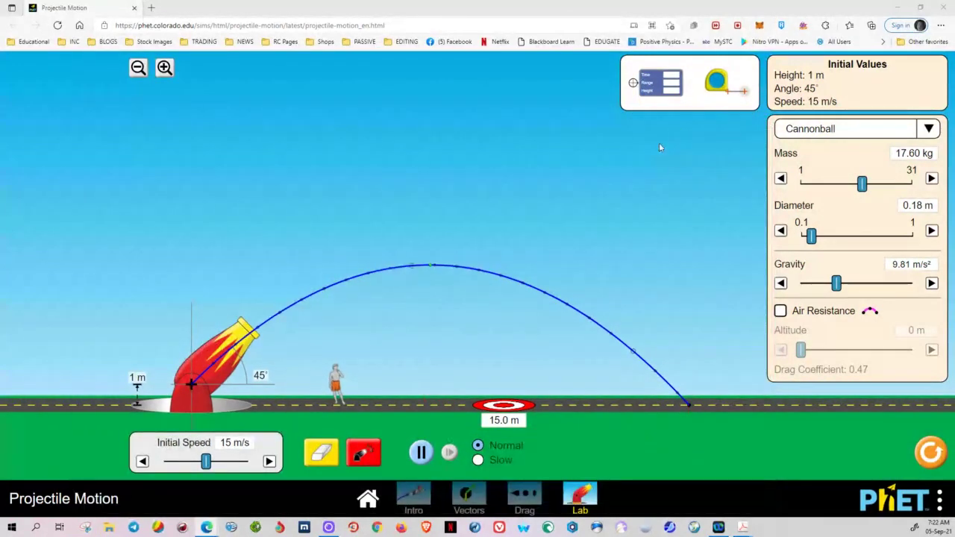
left_click_drag(711, 89, 490, 165)
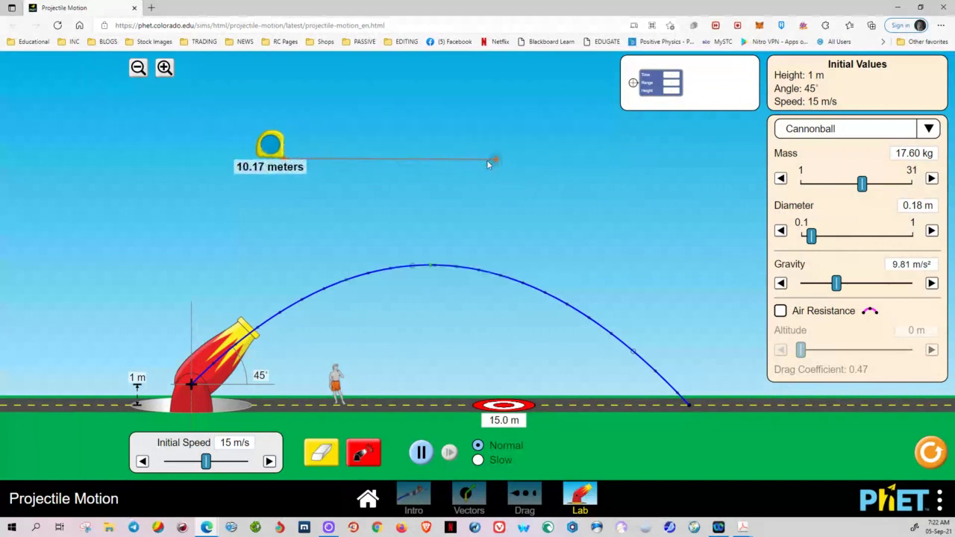
left_click_drag(272, 146, 397, 199)
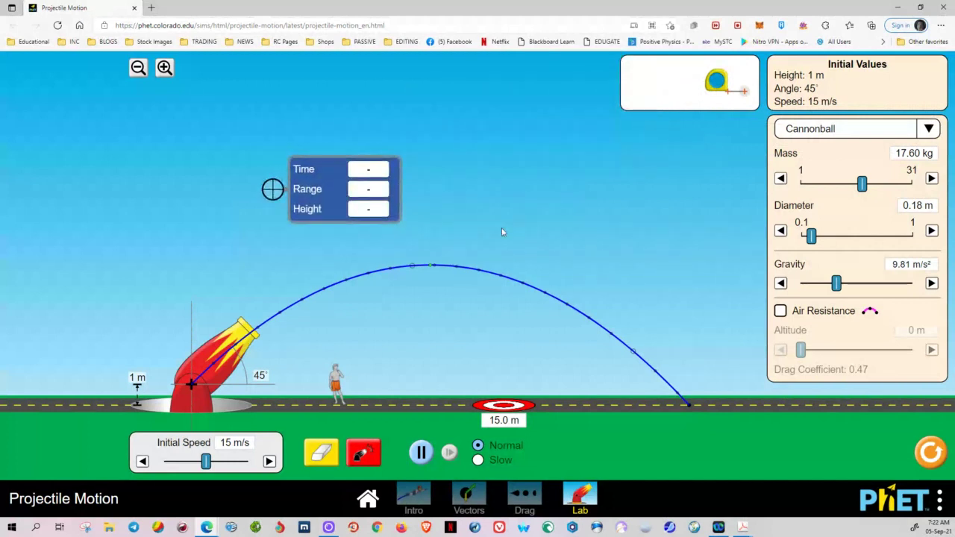
left_click_drag(317, 192, 482, 179)
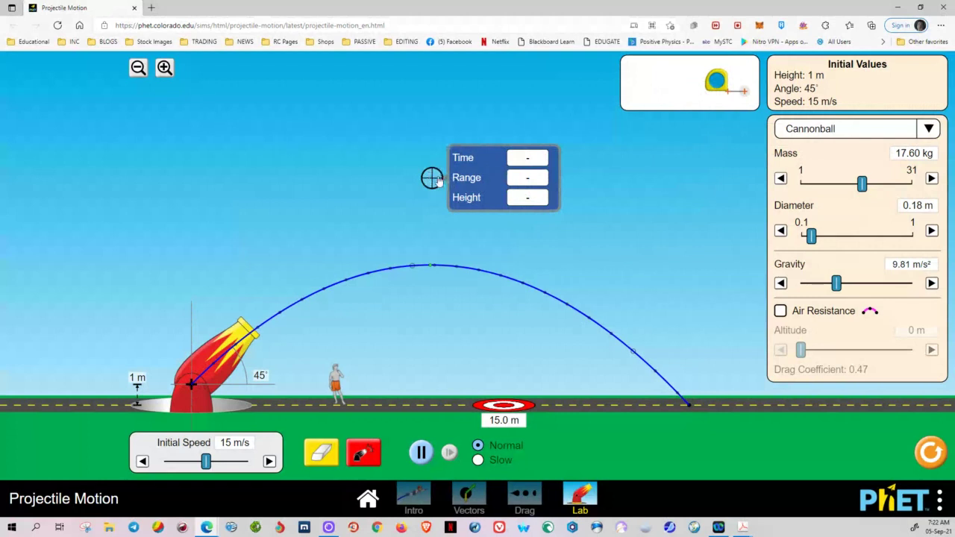
left_click_drag(445, 189, 695, 405)
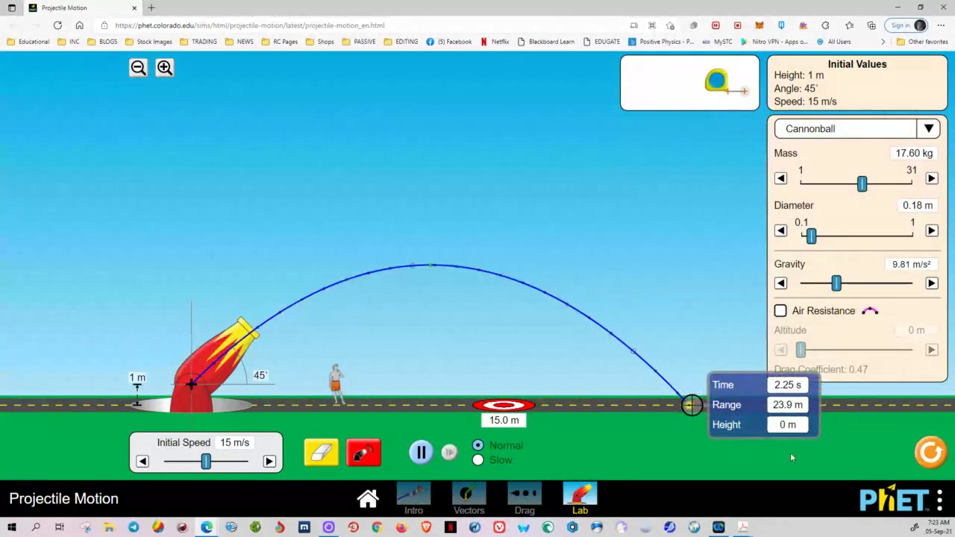
- Switch to the lab manual and tick the 45° row of Table 2, writing 2.25 as its total time of flight
mouse_move(742, 527)
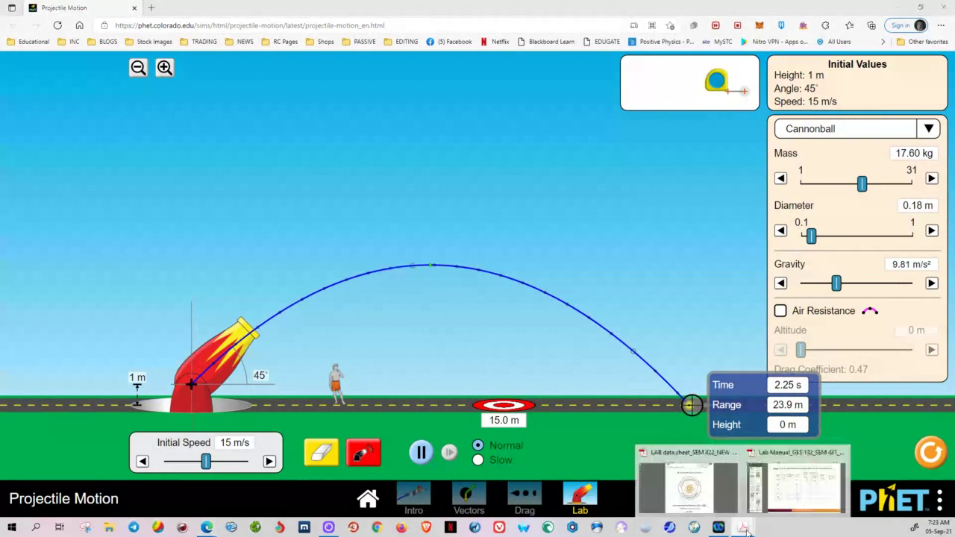
left_click(788, 484)
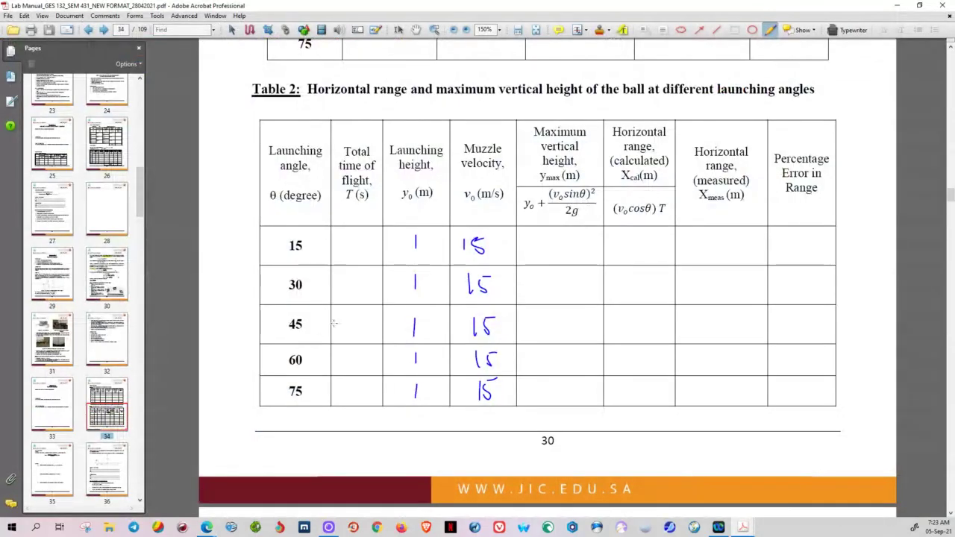
left_click_drag(305, 343, 324, 316)
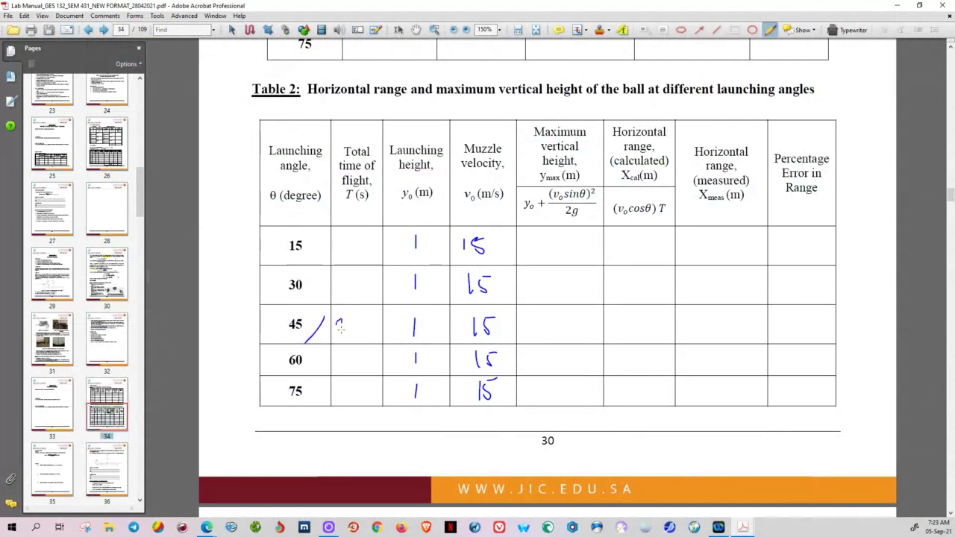
mouse_move(340, 328)
left_mouse_down()
mouse_move(345, 340)
mouse_move(366, 340)
mouse_move(358, 338)
mouse_move(379, 314)
left_mouse_up()
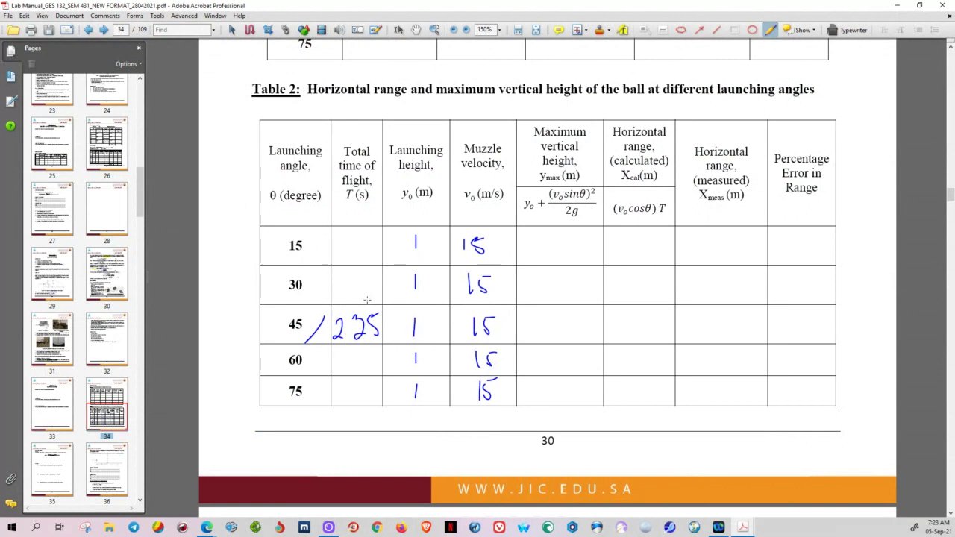
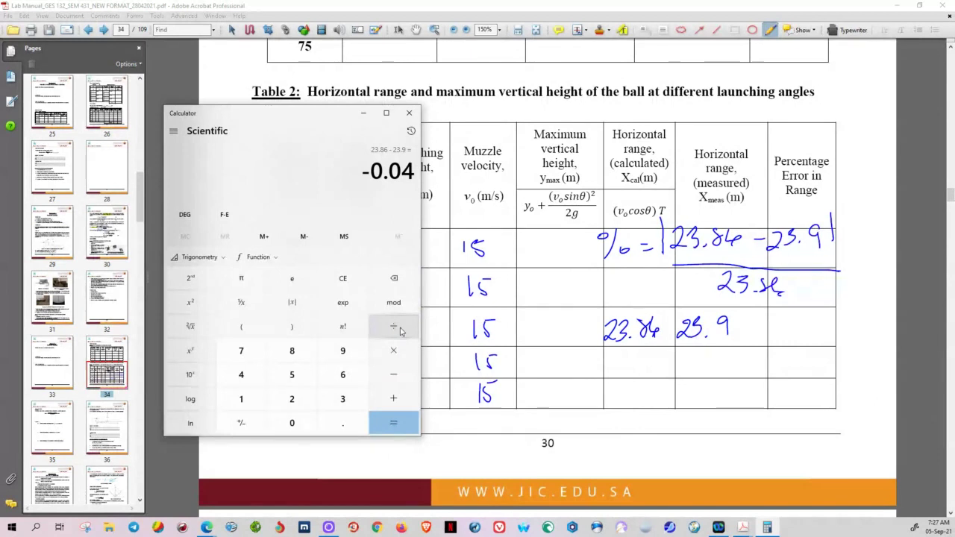
- Divide the range difference by 23.86 and multiply the quotient by 100 in Calculator, highlighting the first three decimals of the result
left_click(400, 330)
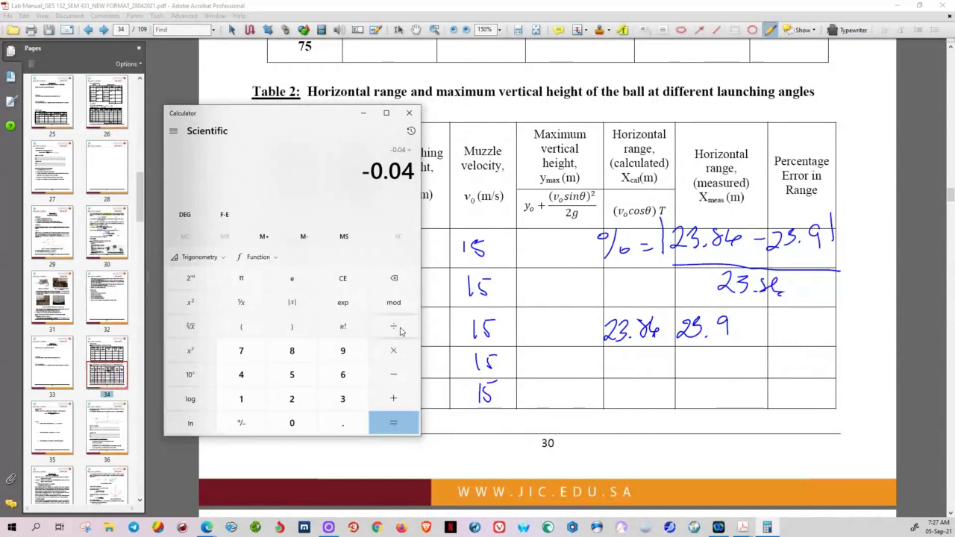
type("23.86")
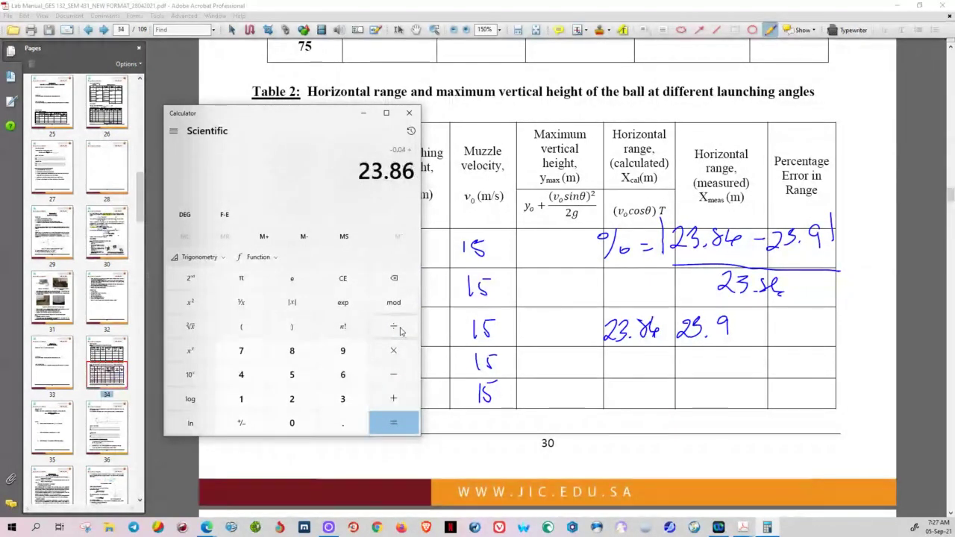
key("Return")
key("asterisk")
type("100")
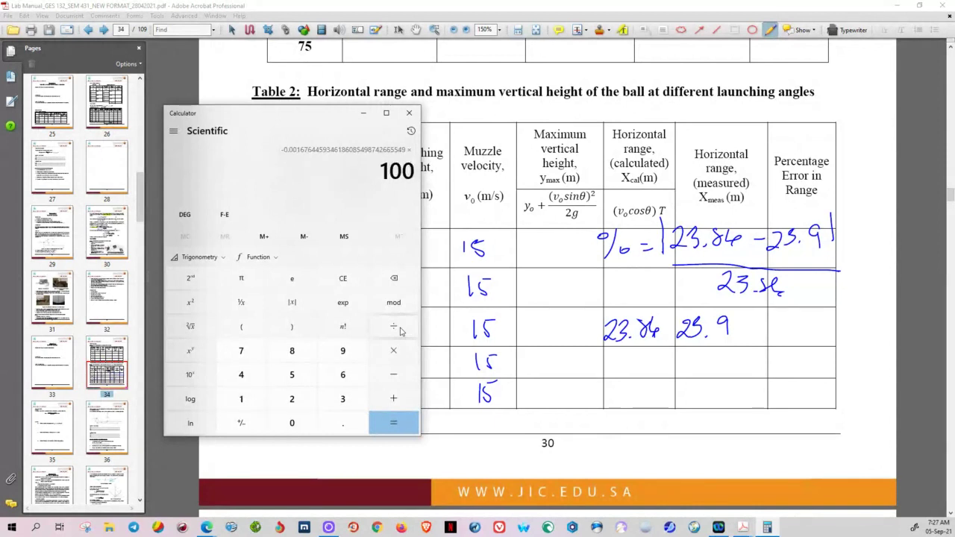
key("Return")
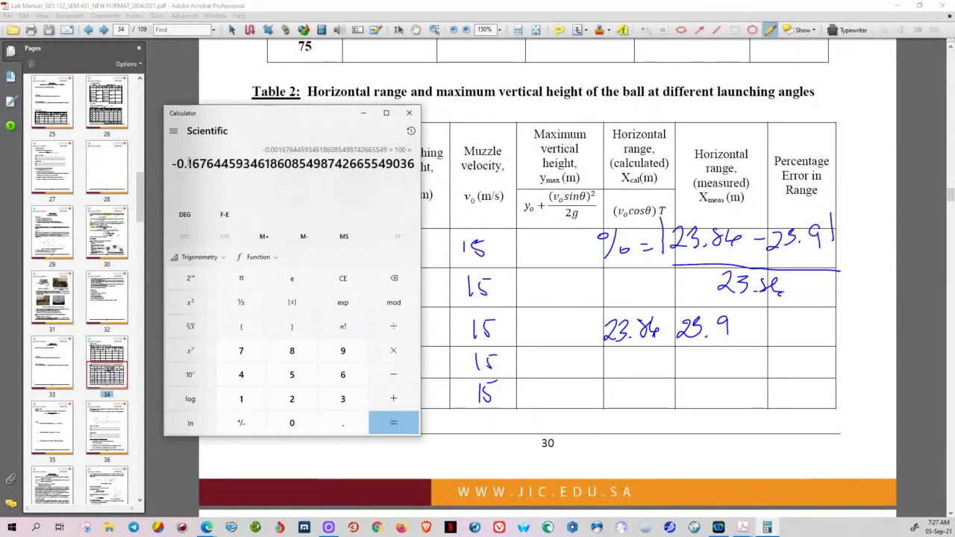
left_click_drag(188, 163, 206, 157)
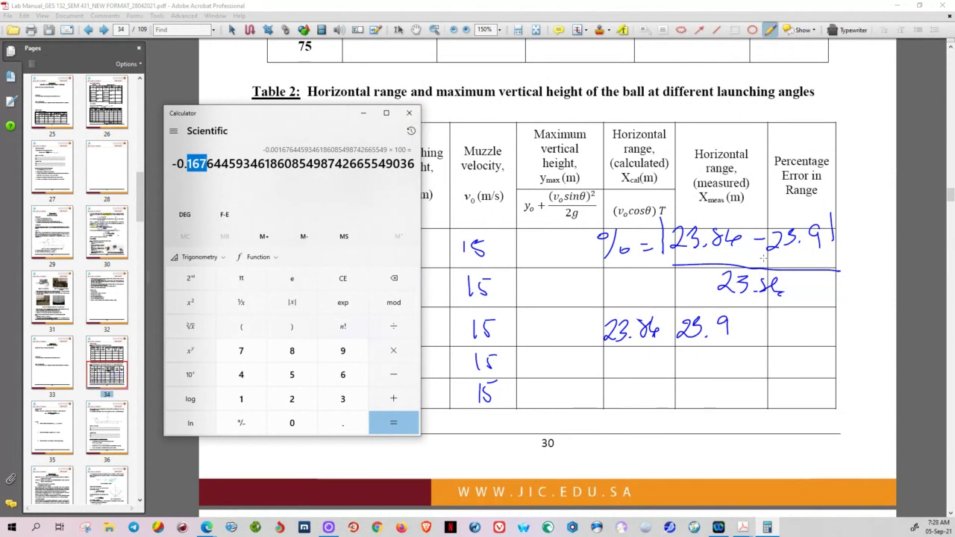
- Remove the handwritten percentage error formula from the 15° and 30° rows of Table 2
left_click(768, 259)
key("ctrl+z")
key("ctrl+z")
key("ctrl+z")
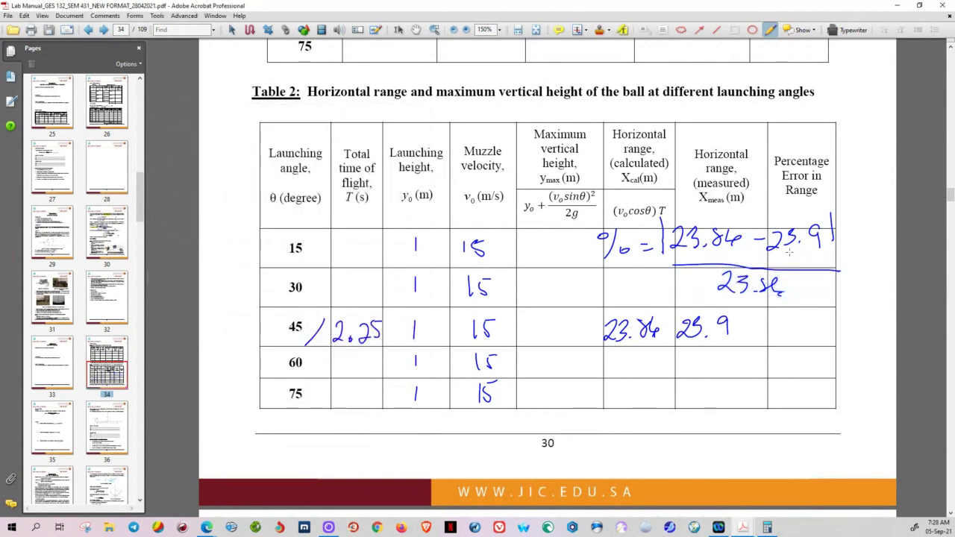
left_click(831, 224)
key("ctrl+z")
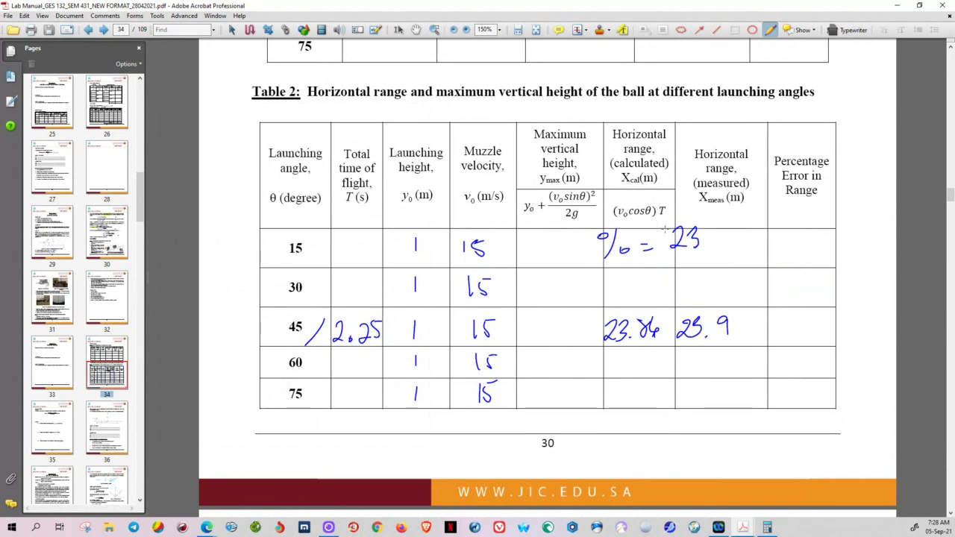
left_click(633, 251)
key("Delete")
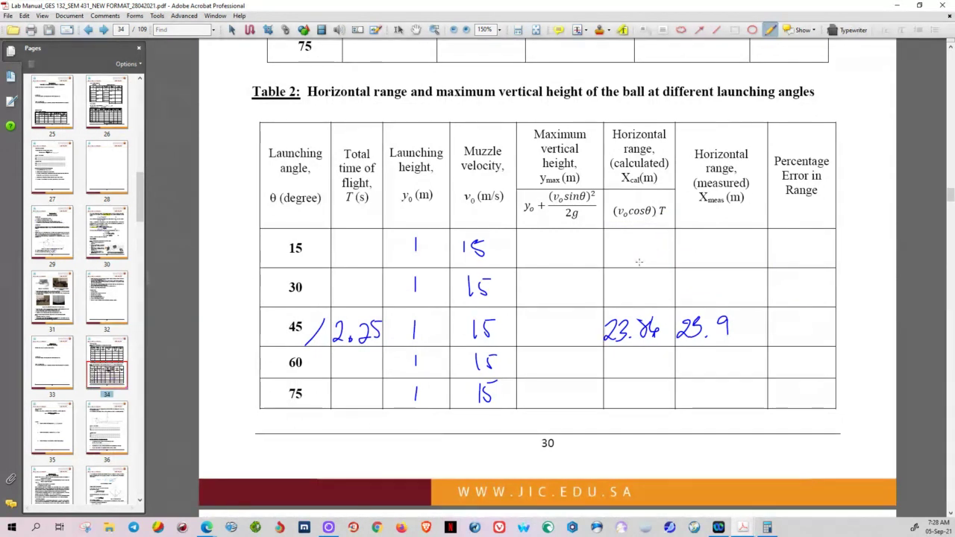
- Write 0.167% as the percentage error in range in the 45° row of Table 2
left_click_drag(781, 321, 779, 323)
left_click(793, 331)
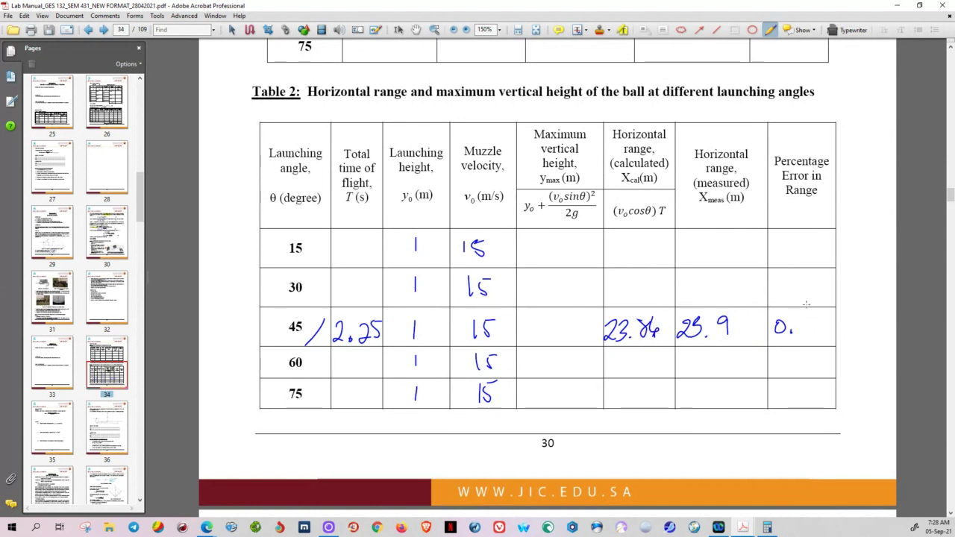
mouse_move(812, 321)
left_mouse_down()
mouse_move(808, 333)
mouse_move(838, 335)
mouse_move(818, 334)
left_mouse_up()
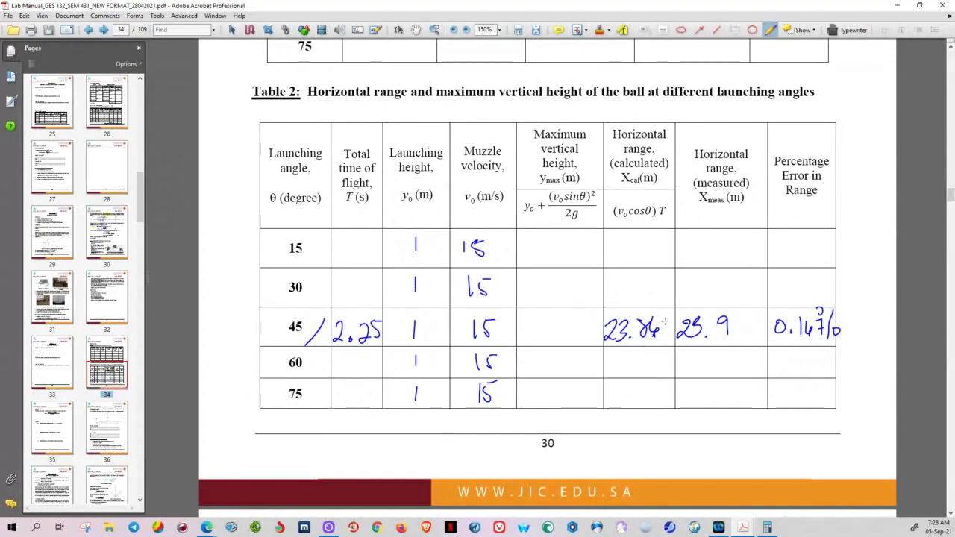
- Circle the measured range 23.9 in the 45° row and compare it with the range readouts in the simulation
mouse_move(728, 299)
left_mouse_down()
mouse_move(669, 326)
mouse_move(745, 295)
mouse_move(713, 298)
left_mouse_up()
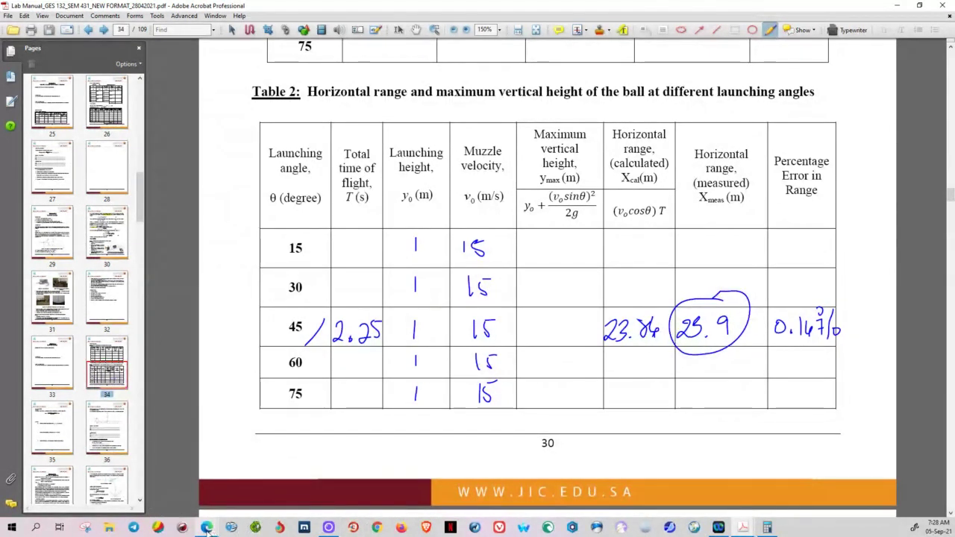
mouse_move(233, 527)
left_click(270, 485)
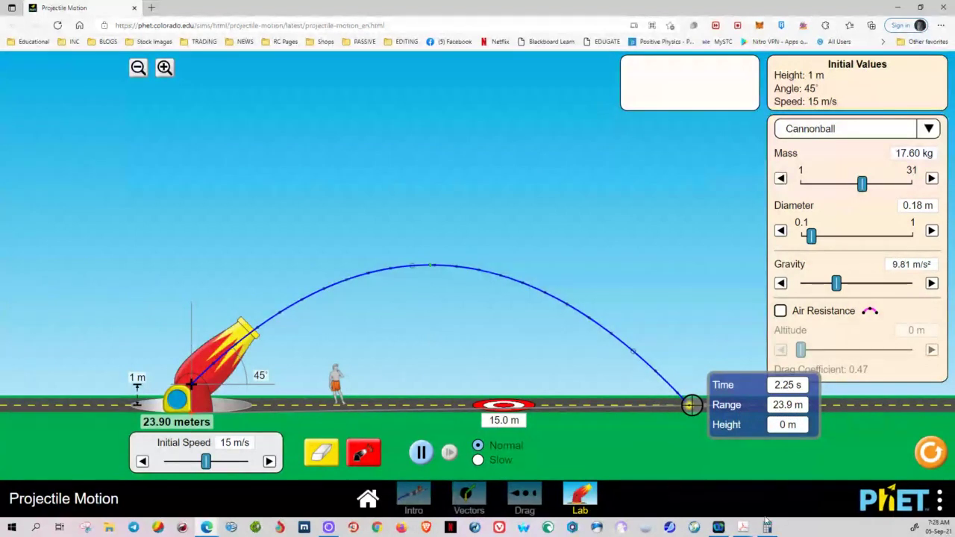
mouse_move(743, 527)
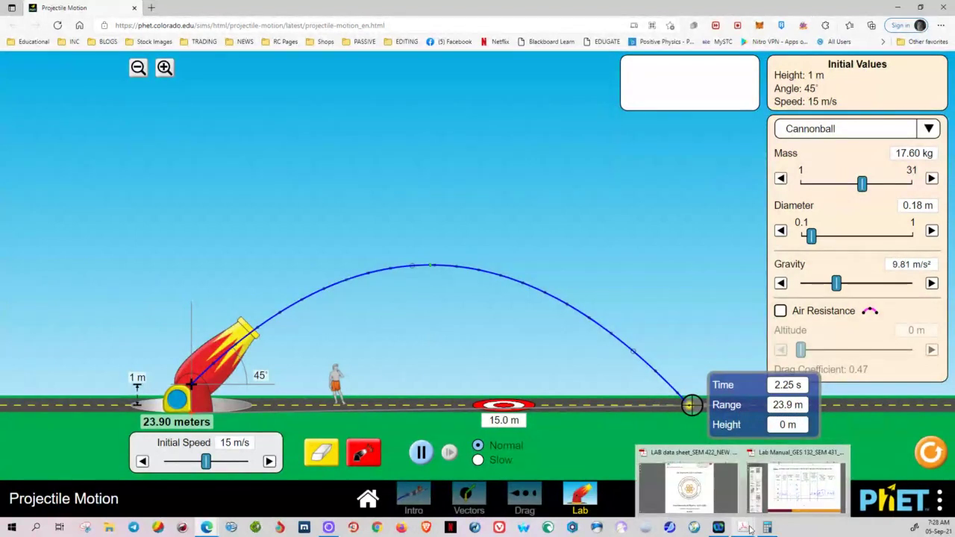
left_click(797, 489)
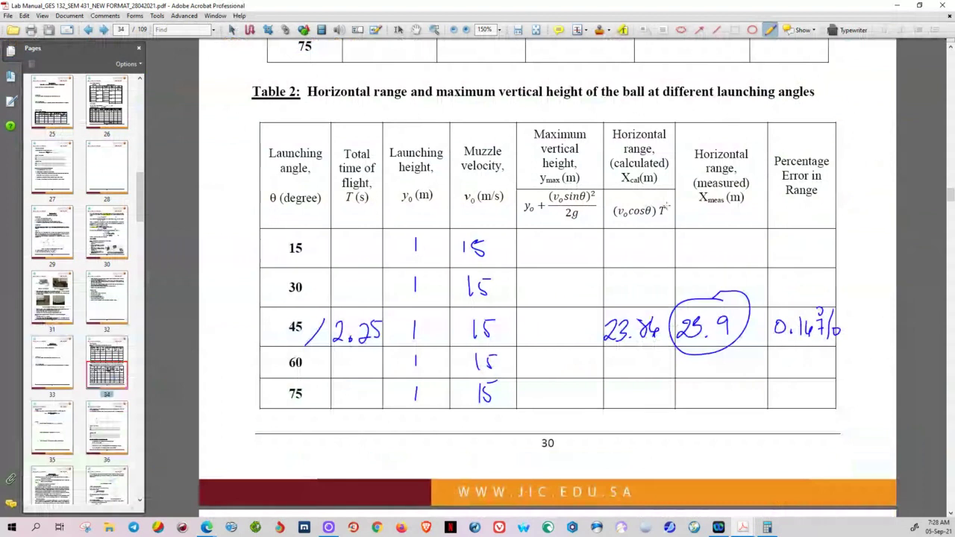
- Temporarily circle the calculated range formula, draw an arrow from it down to 23.86, and delete both marks
mouse_move(680, 198)
left_mouse_down()
mouse_move(649, 187)
mouse_move(610, 200)
mouse_move(617, 231)
mouse_move(679, 196)
left_mouse_up()
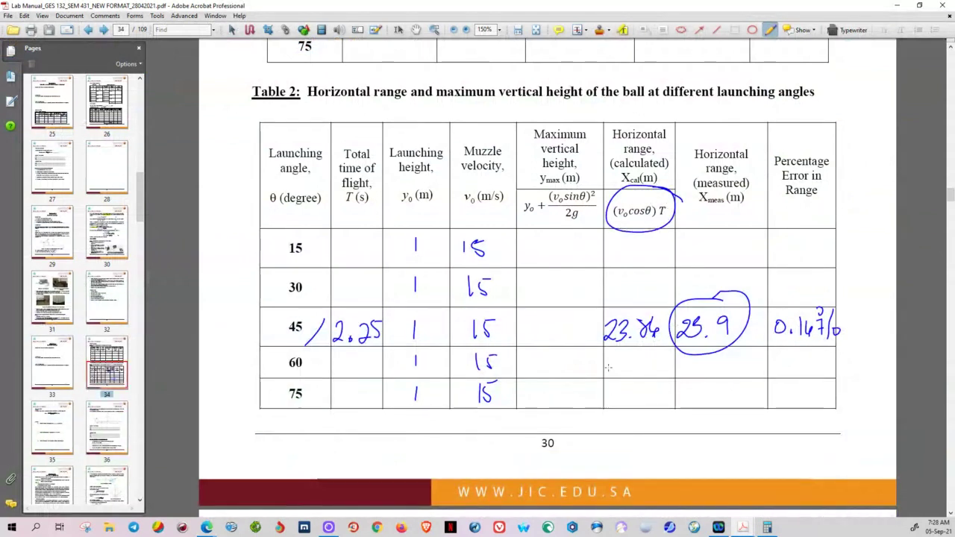
mouse_move(636, 240)
left_mouse_down()
mouse_move(636, 303)
mouse_move(623, 293)
mouse_move(645, 282)
left_mouse_up()
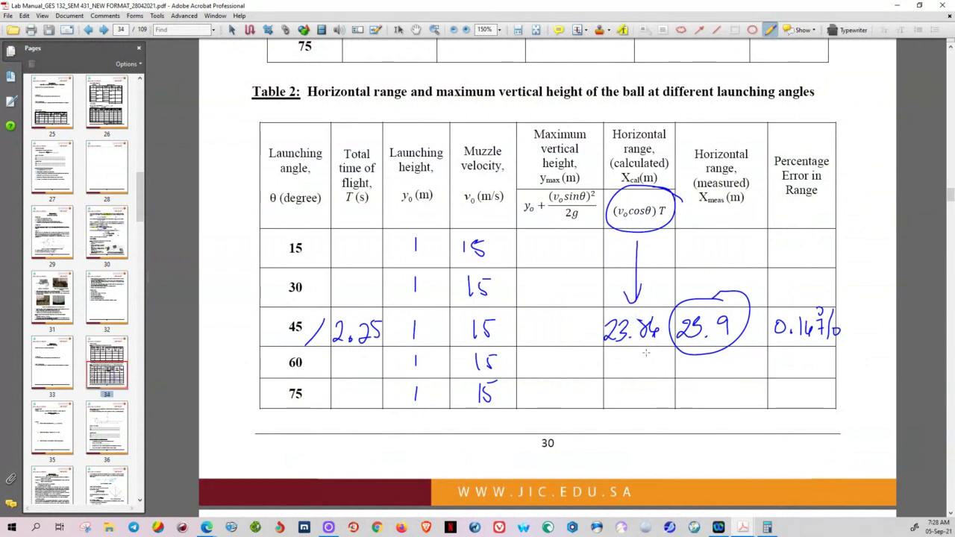
left_click(643, 237)
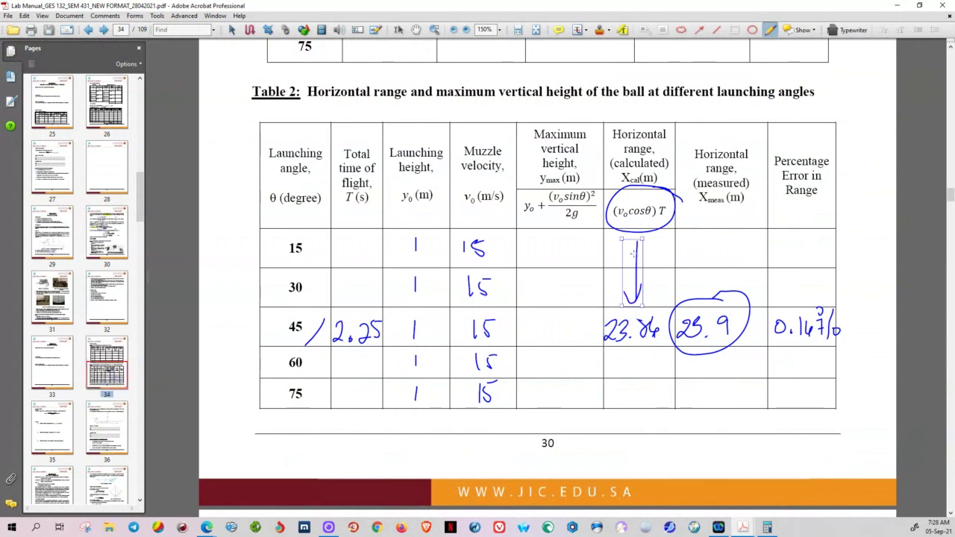
key("Delete")
left_click(640, 232)
key("Delete")
- Delete the circle around the measured range 23.9 and the tick beside the 45° launching angle
left_click(709, 304)
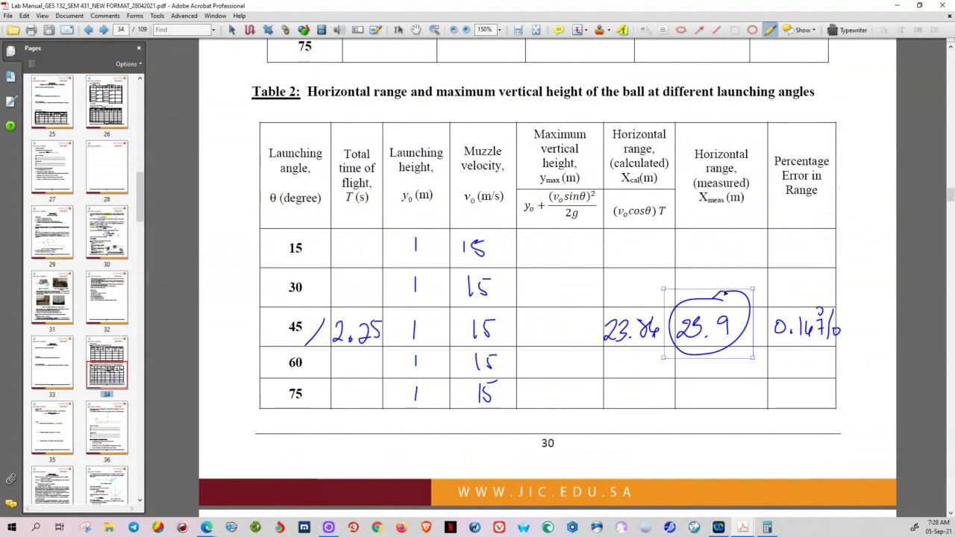
key("Delete")
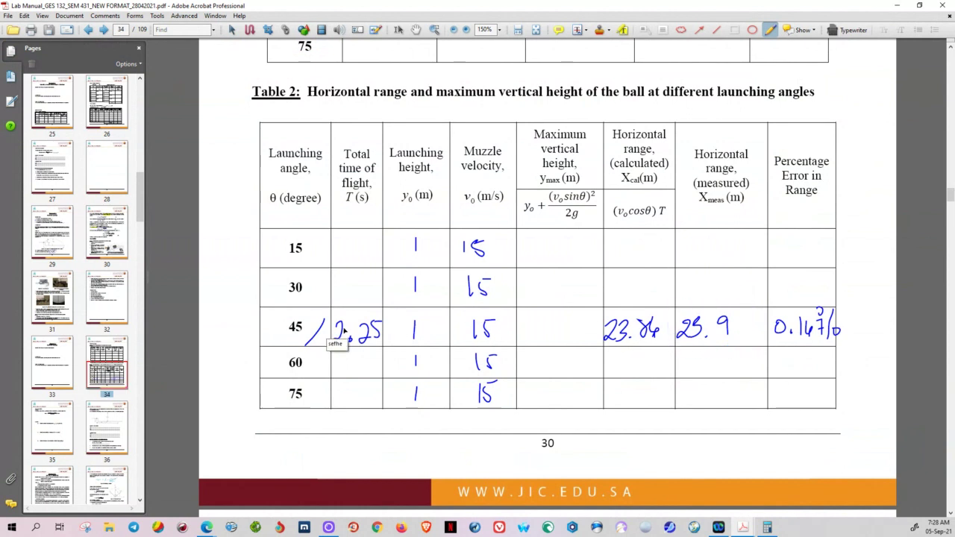
left_click(315, 332)
key("Delete")
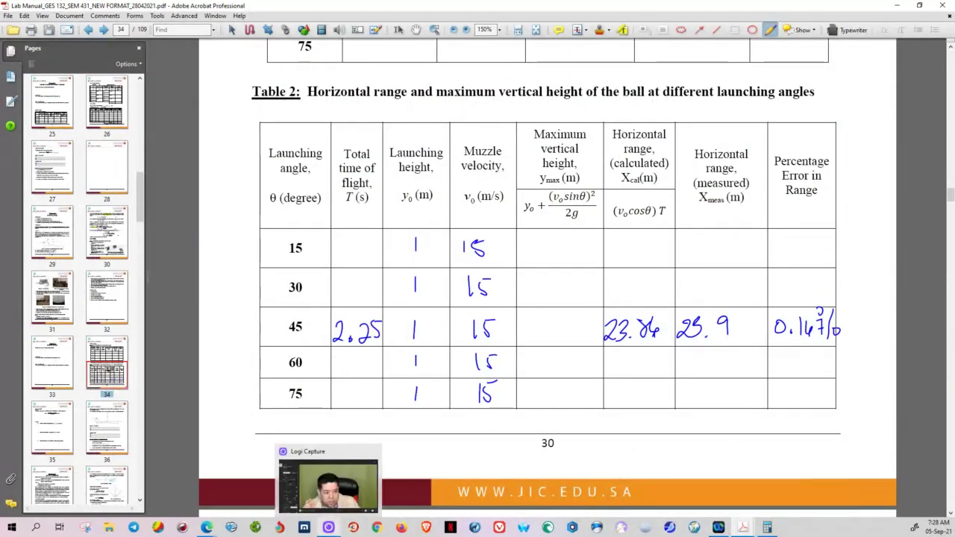
- Review the time and range readouts of the 45° shot in the simulation and return to the lab manual
left_click(266, 503)
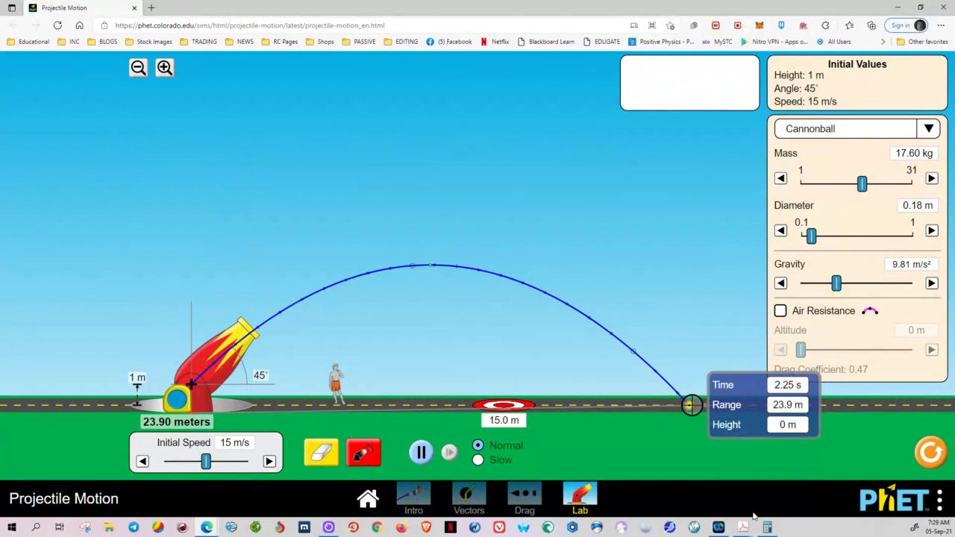
left_click(794, 488)
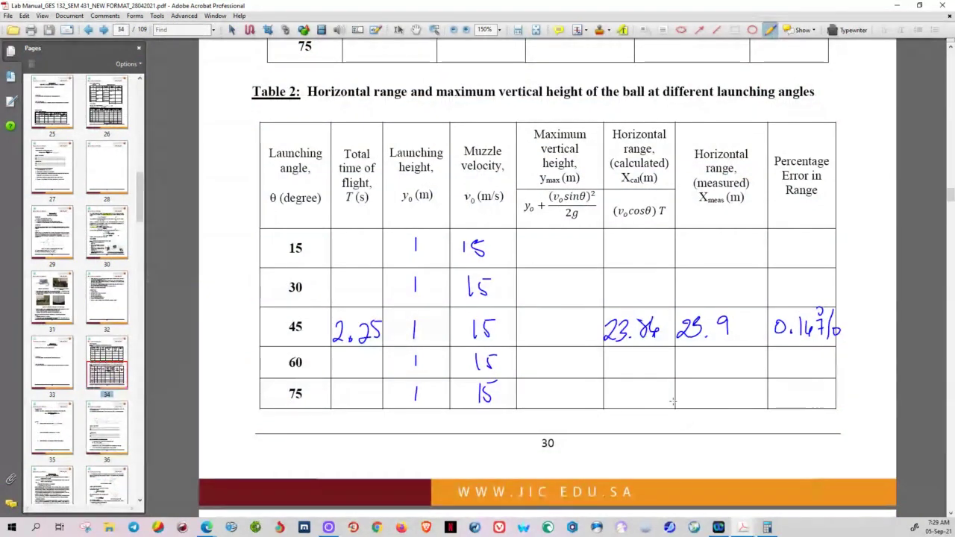
- Temporarily draw a check mark beside the Objectives section of Datasheet No. 2 and delete it
scroll(673, 402, "up", 5)
scroll(673, 402, "up", 15)
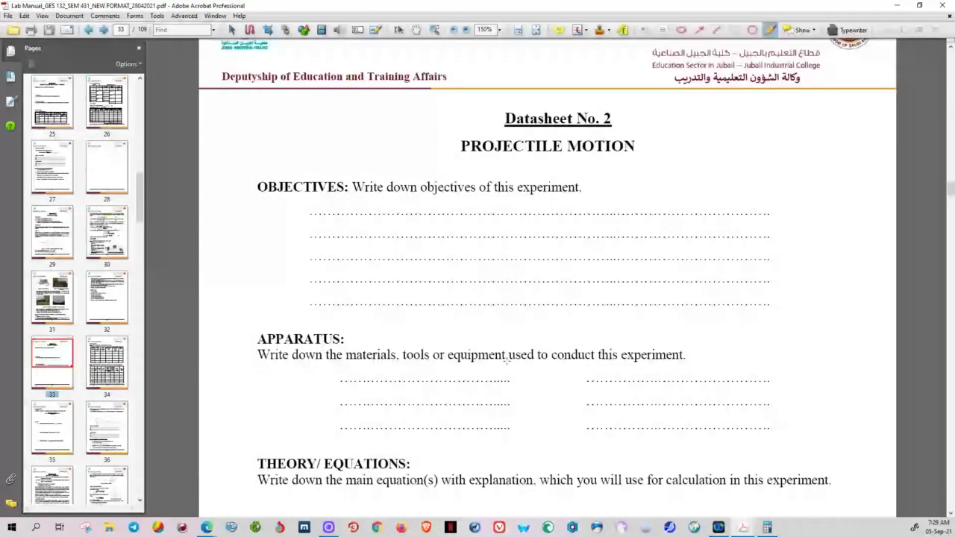
left_click_drag(252, 243, 313, 224)
left_click(284, 270)
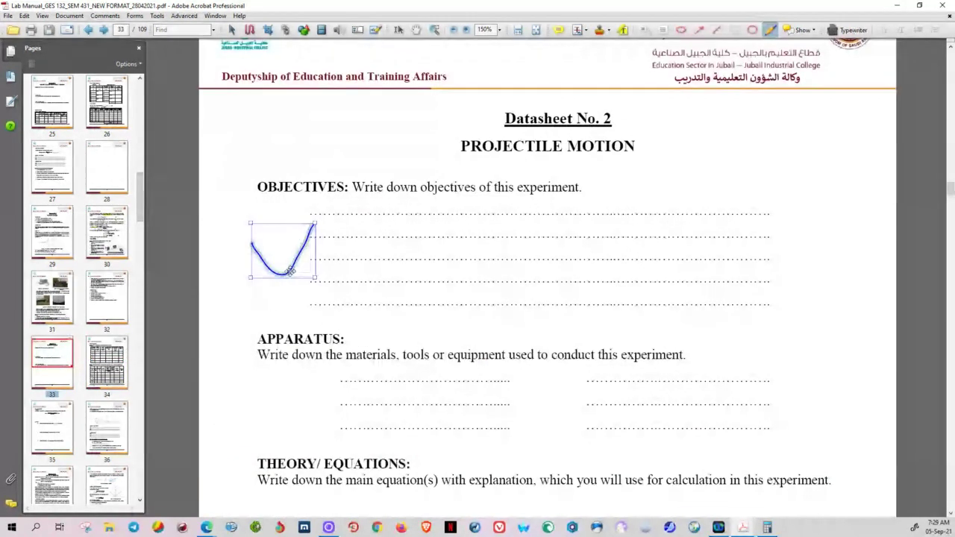
key("Delete")
- Return to the Experiment No. 2 objectives and underline "initial (muzzle)" in objective 2 with the pencil
left_click(111, 232)
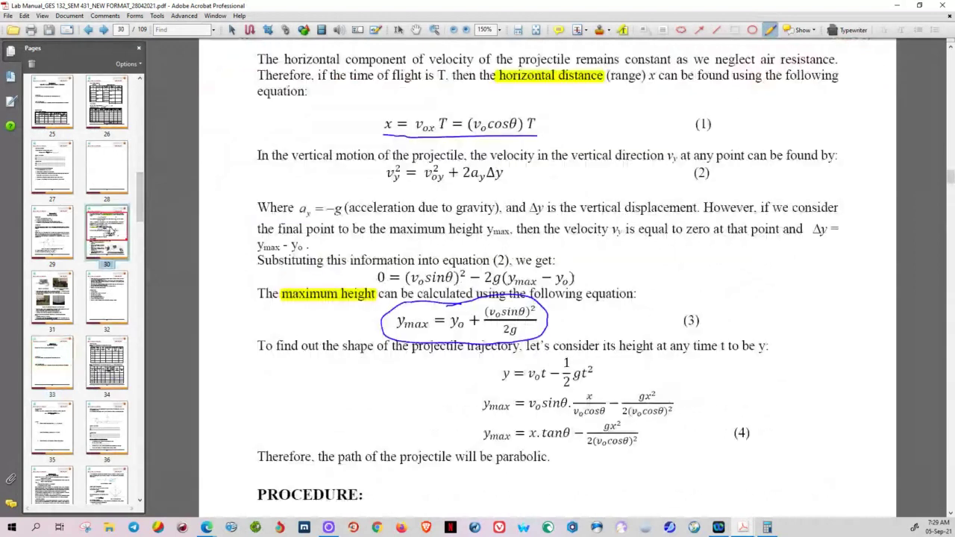
left_click(50, 225)
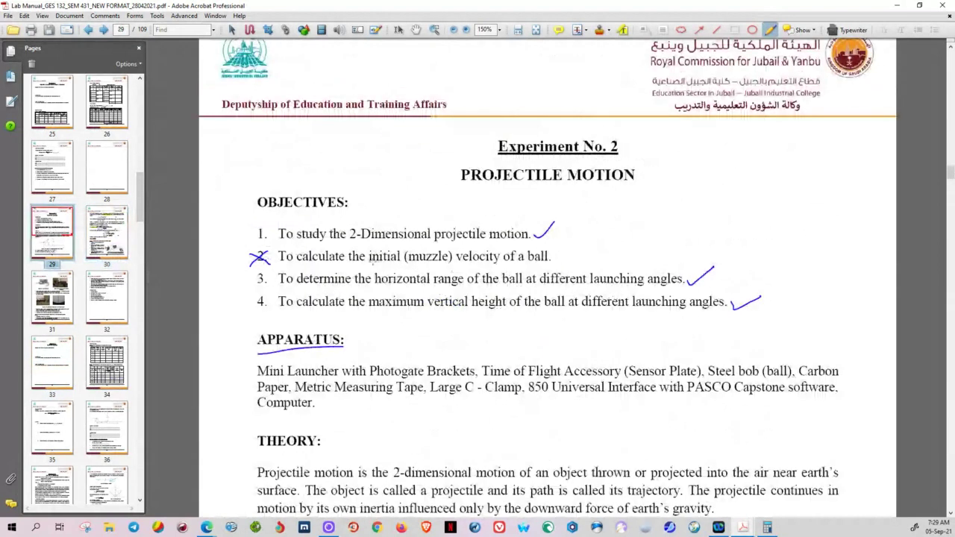
left_click_drag(370, 258, 449, 258)
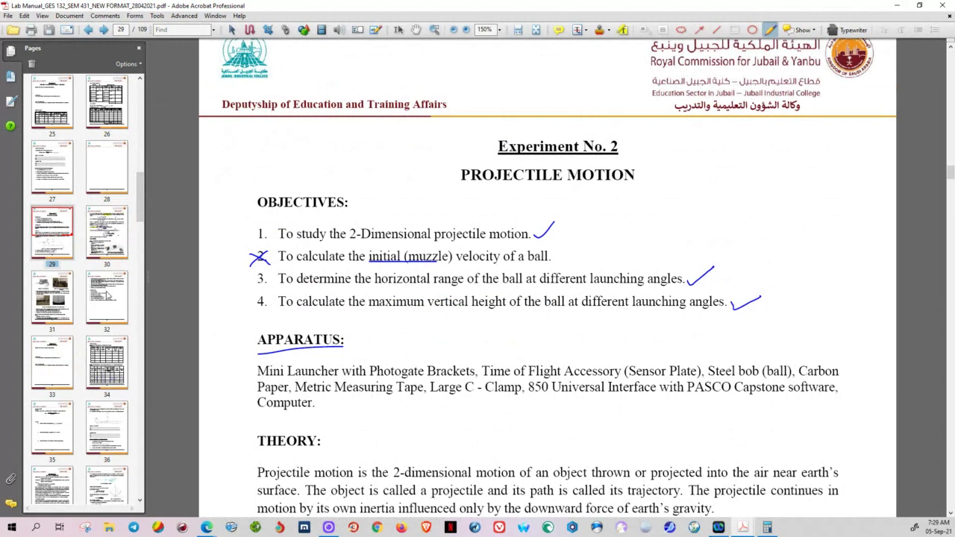
- Draw check marks below the Apparatus and Theory/Equations instructions of Datasheet No. 2
left_click(48, 355)
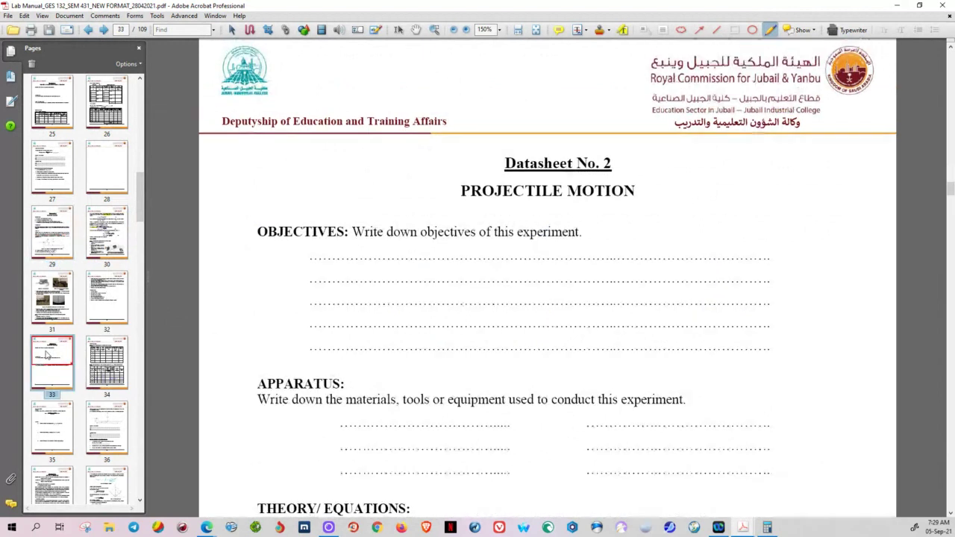
scroll(479, 317, "down", 3)
left_click_drag(275, 317, 307, 294)
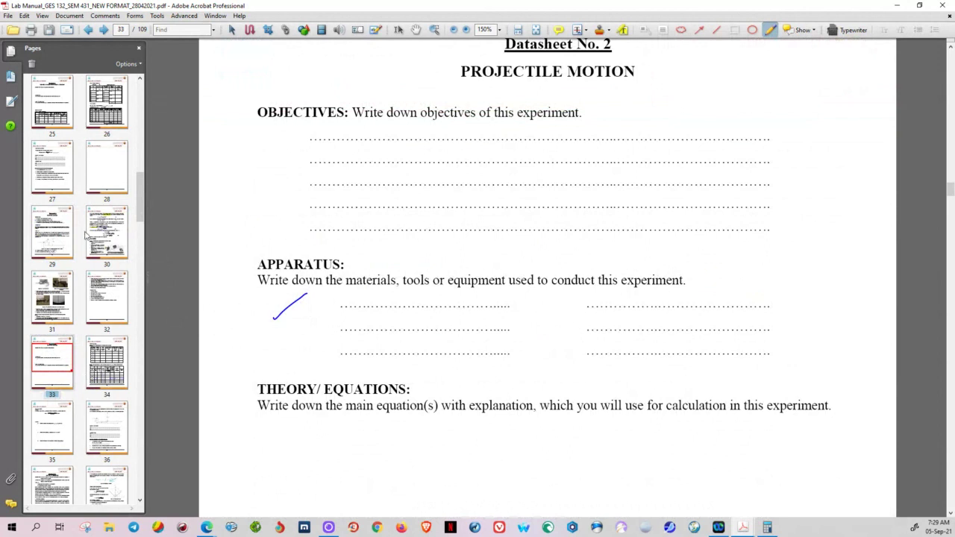
scroll(396, 347, "down", 3)
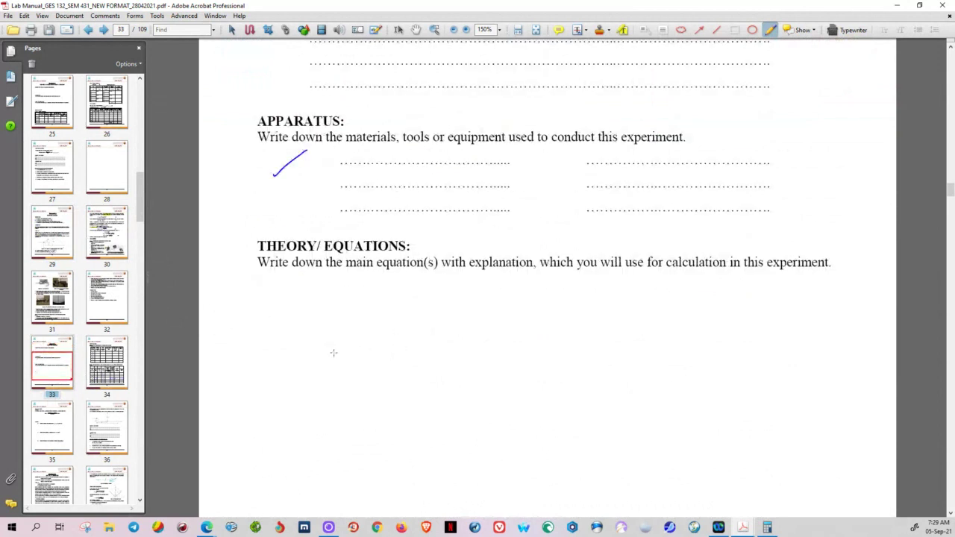
left_click_drag(285, 347, 340, 308)
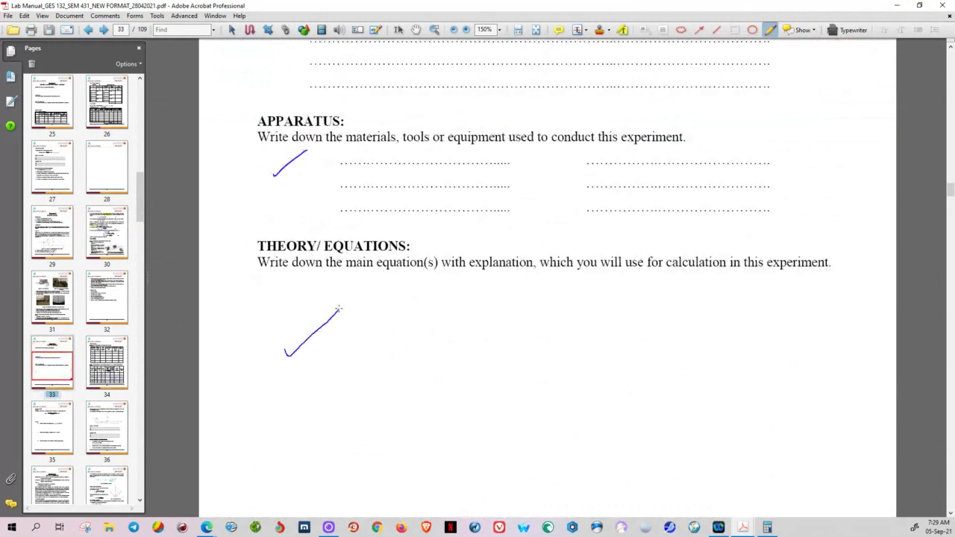
- Circle range equation (1) and draw a check mark beside maximum height equation (3) in the theory section
left_click(99, 236)
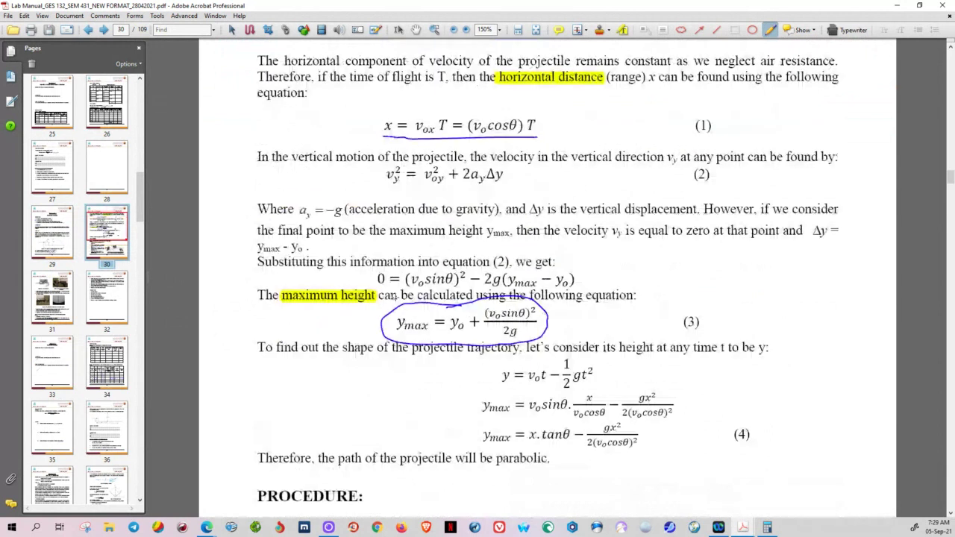
scroll(477, 246, "up", 3)
mouse_move(552, 222)
left_mouse_down()
mouse_move(369, 271)
mouse_move(536, 250)
left_mouse_up()
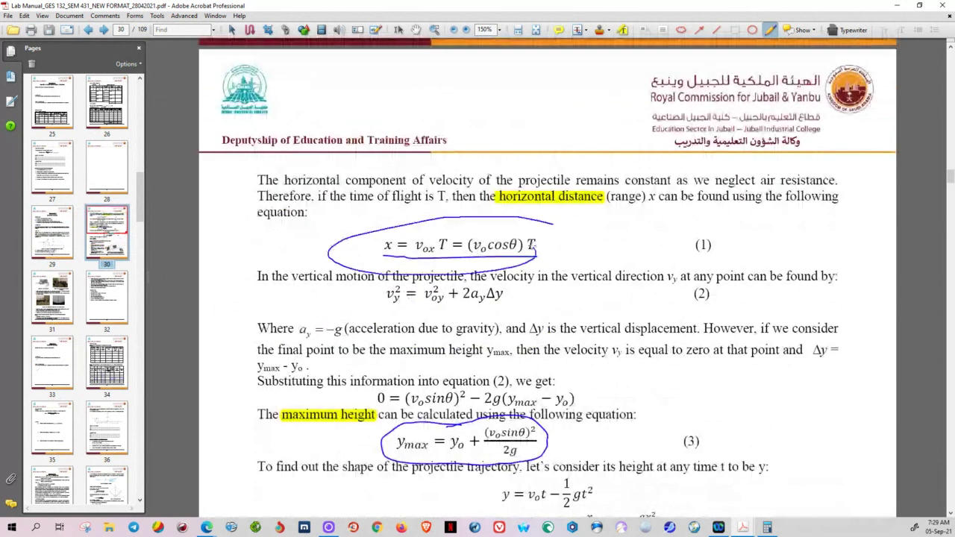
mouse_move(572, 435)
left_mouse_down()
mouse_move(577, 443)
mouse_move(626, 410)
left_mouse_up()
scroll(515, 270, "up", 1)
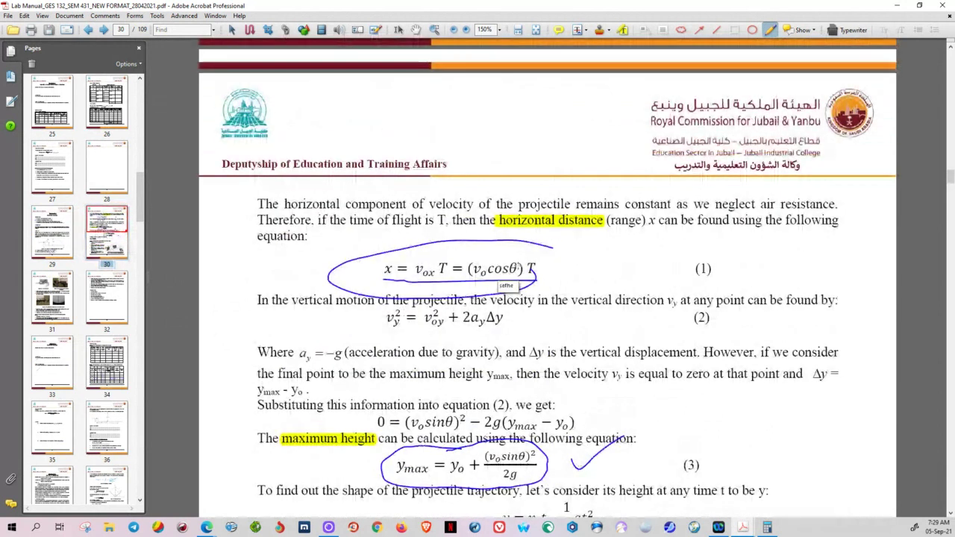
- Highlight "horizontal component of initial velocity" and "vertical component of initial velocity" in the text below Figure 2.1
scroll(514, 270, "up", 10)
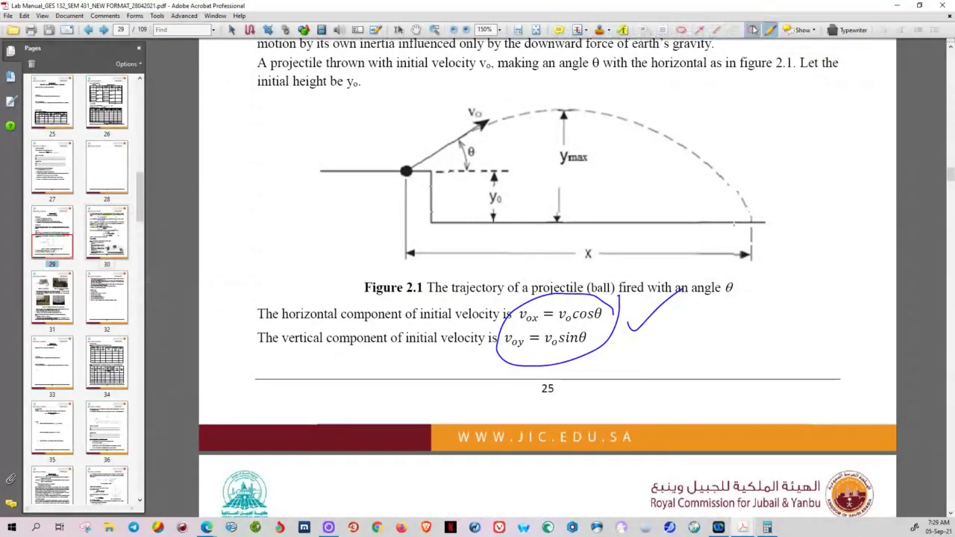
left_click(623, 30)
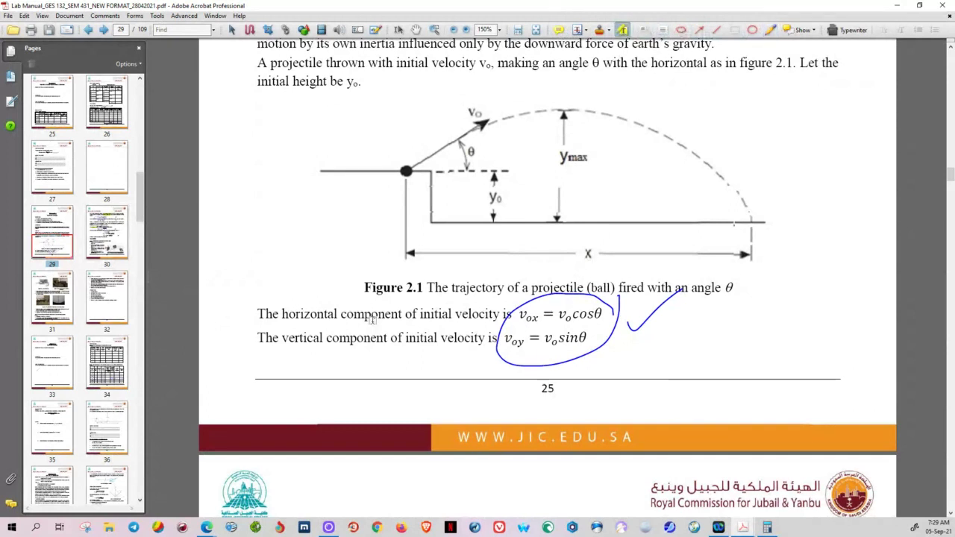
left_click_drag(282, 314, 500, 315)
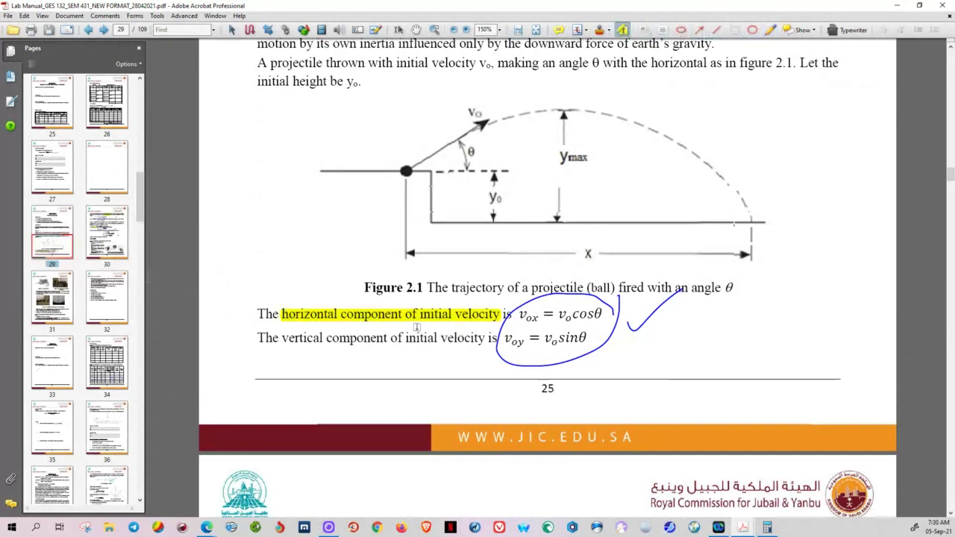
left_click_drag(283, 337, 486, 338)
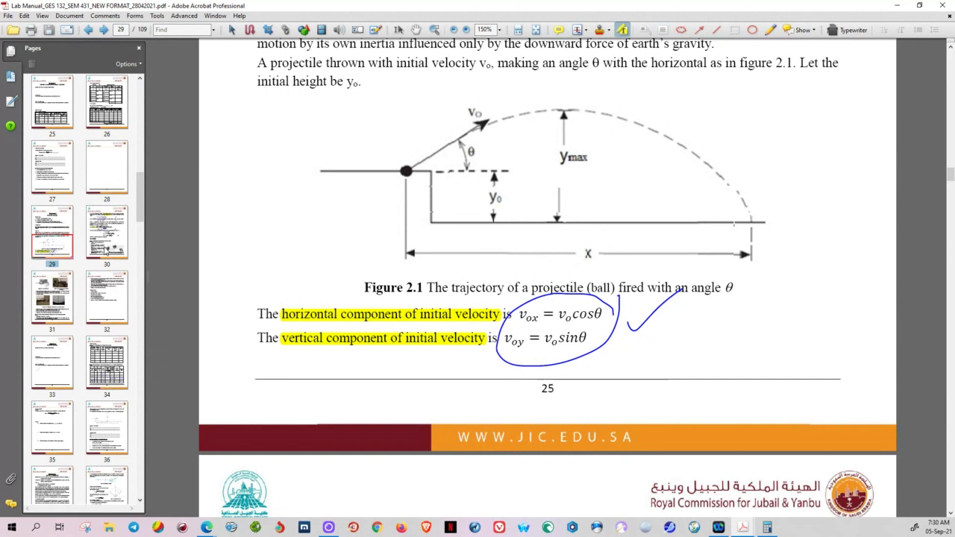
- Revisit the theory equations and datasheet, and cross out Table 1 in the Observations section with a large freehand X
scroll(436, 410, "down", 5)
scroll(432, 414, "down", 6)
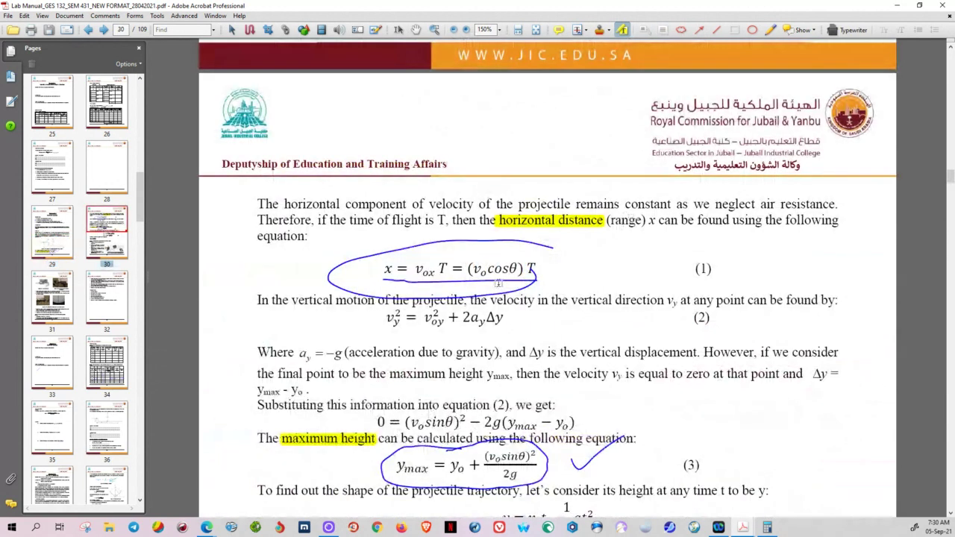
scroll(497, 282, "down", 5)
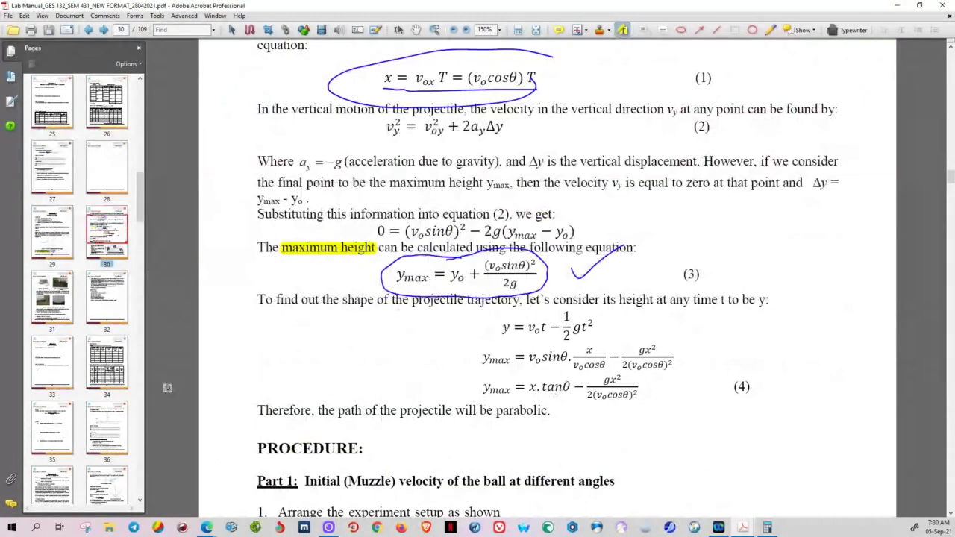
left_click(58, 363)
scroll(188, 394, "down", 3)
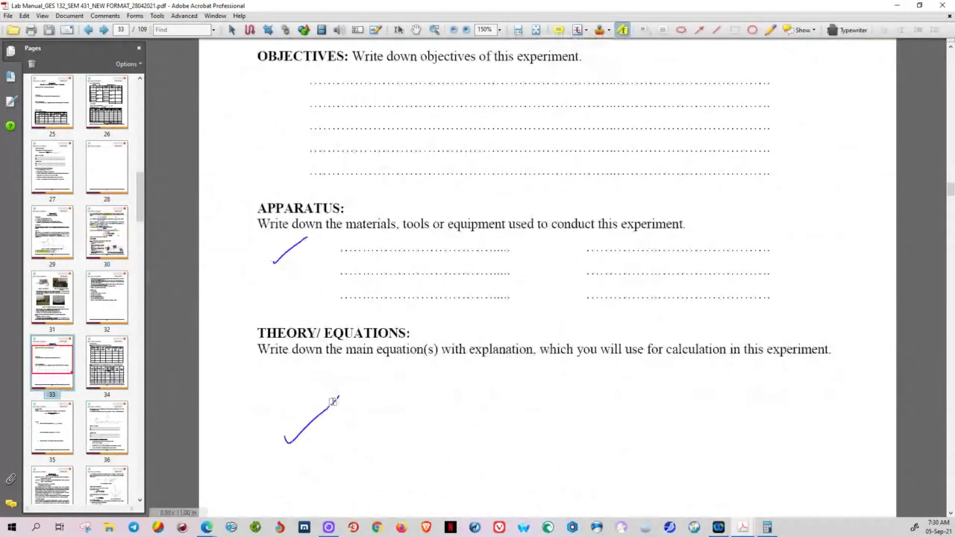
left_click(113, 361)
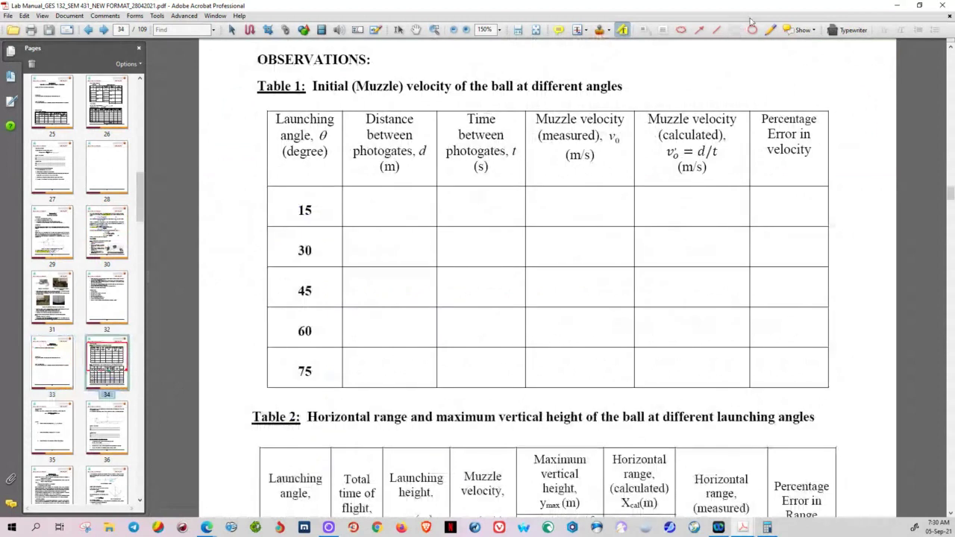
left_click(773, 31)
left_click_drag(649, 197, 462, 336)
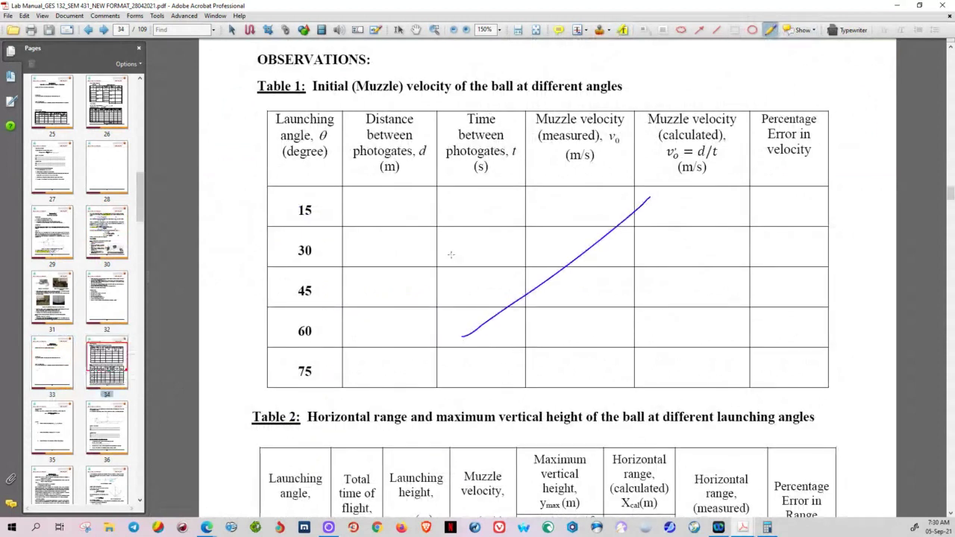
left_click_drag(452, 240, 665, 296)
- Cross out the empty workspace below the Table 1 error formula in the Calculations section
scroll(590, 286, "down", 1)
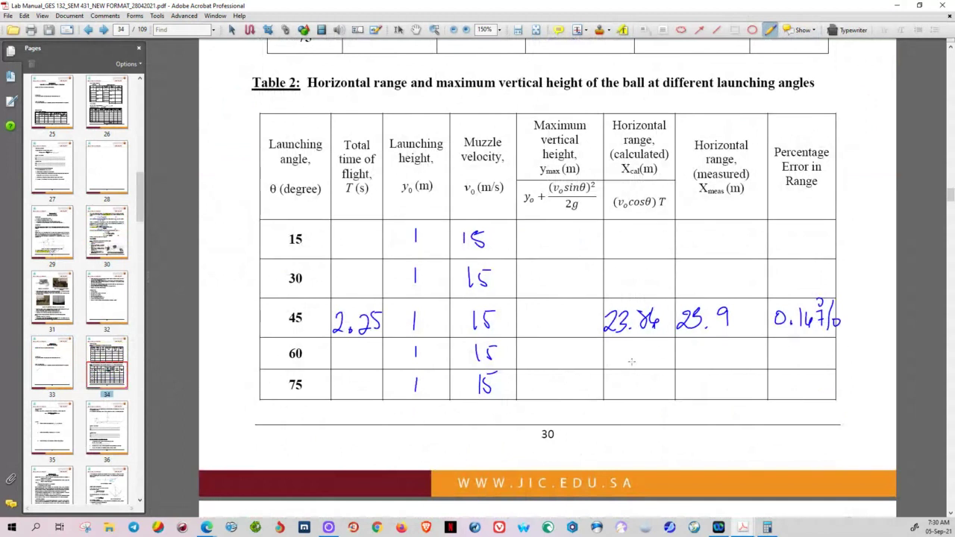
scroll(631, 362, "down", 10)
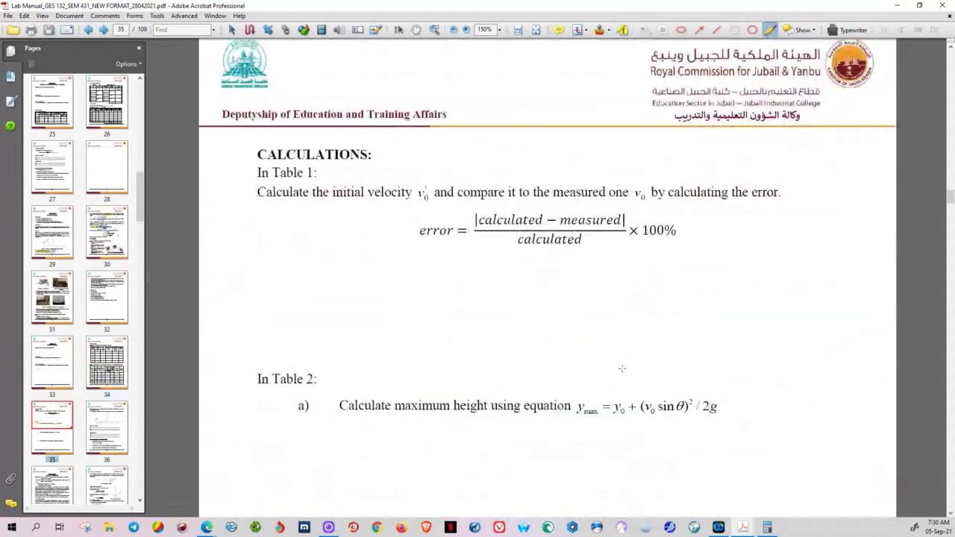
scroll(622, 368, "down", 4)
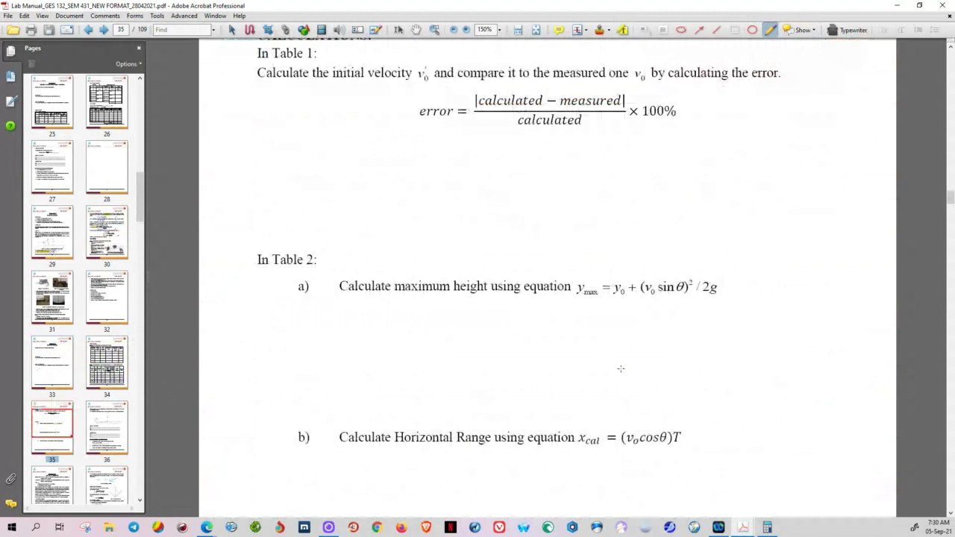
scroll(544, 216, "up", 3)
left_click_drag(543, 221, 492, 306)
mouse_move(457, 245)
left_mouse_down()
mouse_move(601, 273)
mouse_move(471, 327)
left_mouse_up()
- Cross out the workspaces of Table 2 calculations a, b and c, and underline "Horizontal Range" in item c
scroll(565, 284, "down", 3)
mouse_move(486, 261)
left_mouse_down()
mouse_move(588, 317)
mouse_move(554, 316)
mouse_move(461, 376)
left_mouse_up()
scroll(587, 317, "down", 2)
left_click_drag(450, 310, 579, 362)
scroll(616, 369, "down", 3)
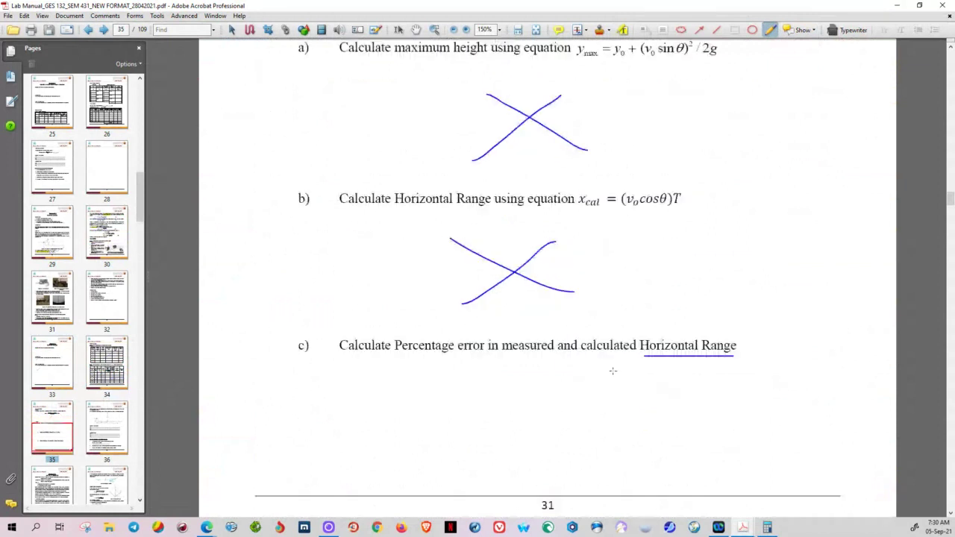
left_click_drag(548, 321, 449, 388)
left_click_drag(455, 329, 607, 393)
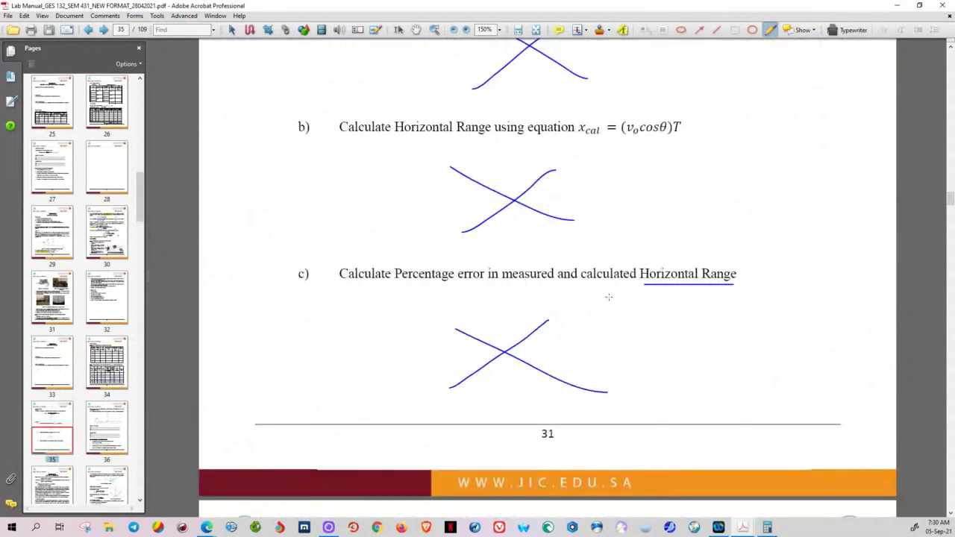
- Circle the instruction in item d about drawing three trajectories on graph paper
scroll(579, 358, "down", 12)
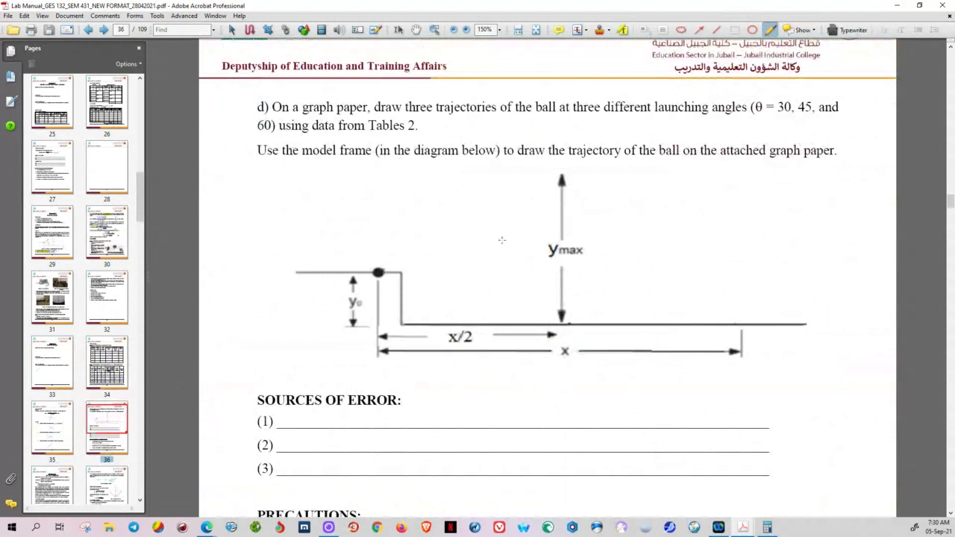
mouse_move(280, 109)
left_mouse_down()
mouse_move(432, 122)
mouse_move(535, 109)
mouse_move(328, 89)
mouse_move(314, 112)
left_mouse_up()
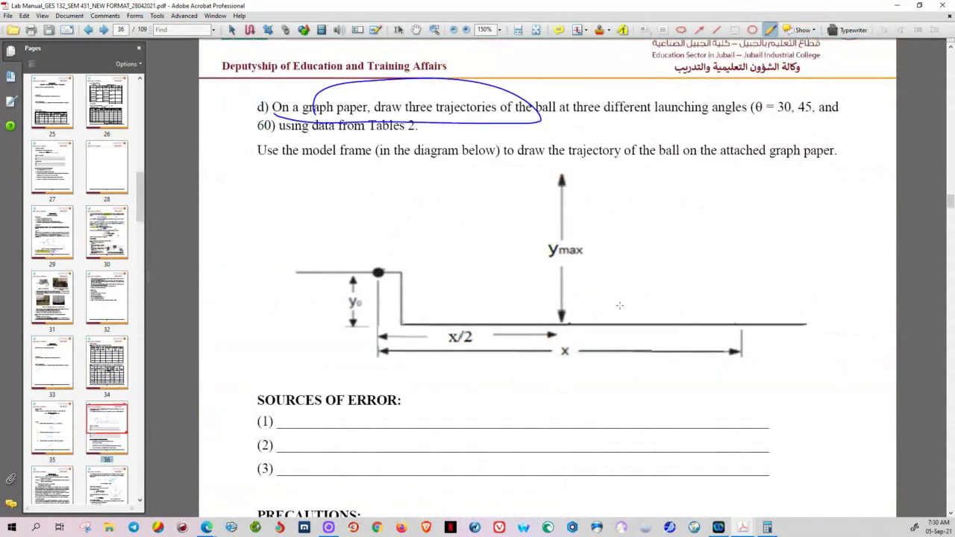
scroll(577, 358, "up", 3)
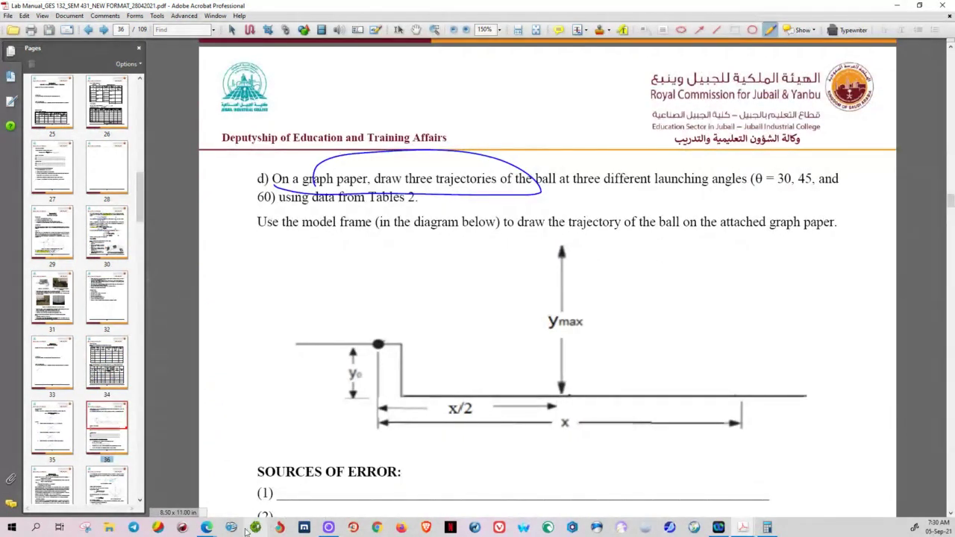
- Switch to the PhET Projectile Motion simulation and fire the cannon at 60°, 30° and 15°
mouse_move(206, 528)
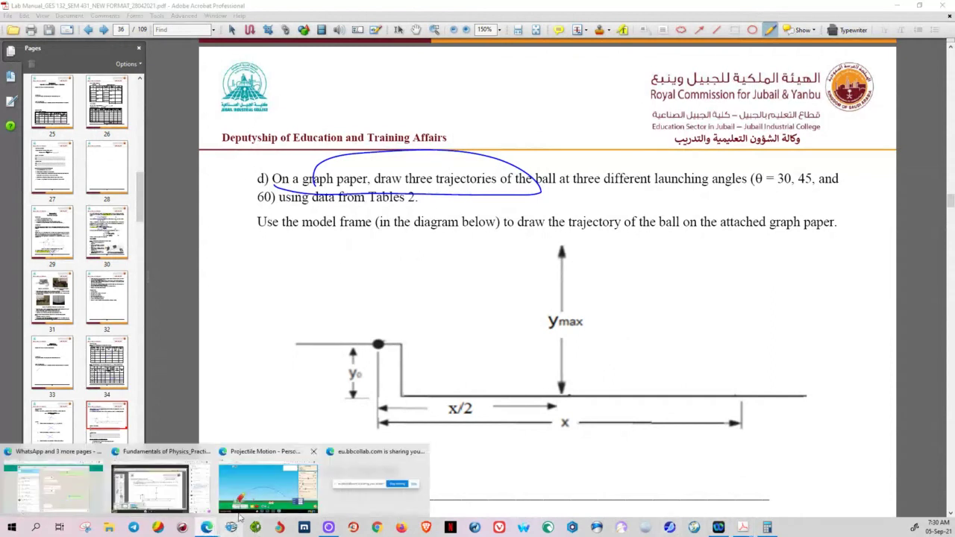
left_click(268, 497)
left_click_drag(237, 345, 222, 330)
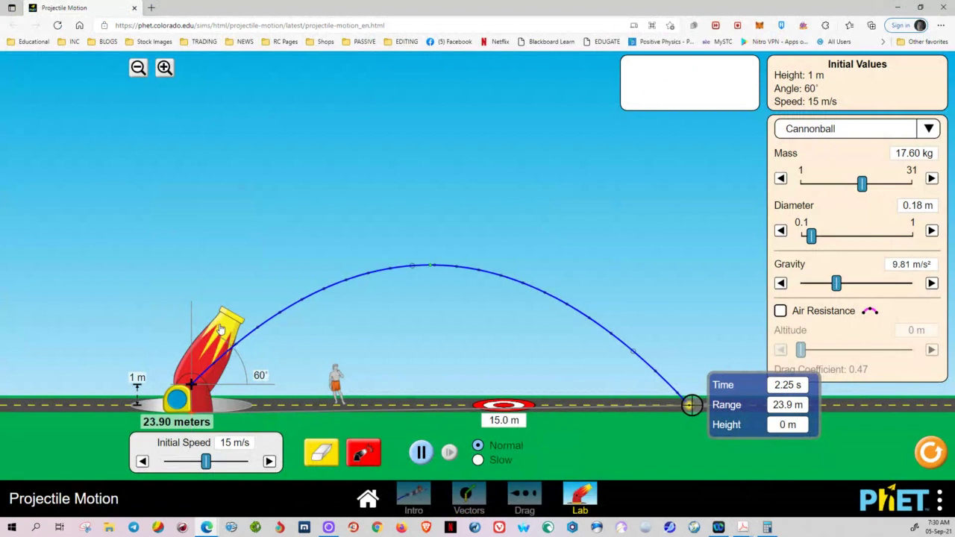
left_click(364, 452)
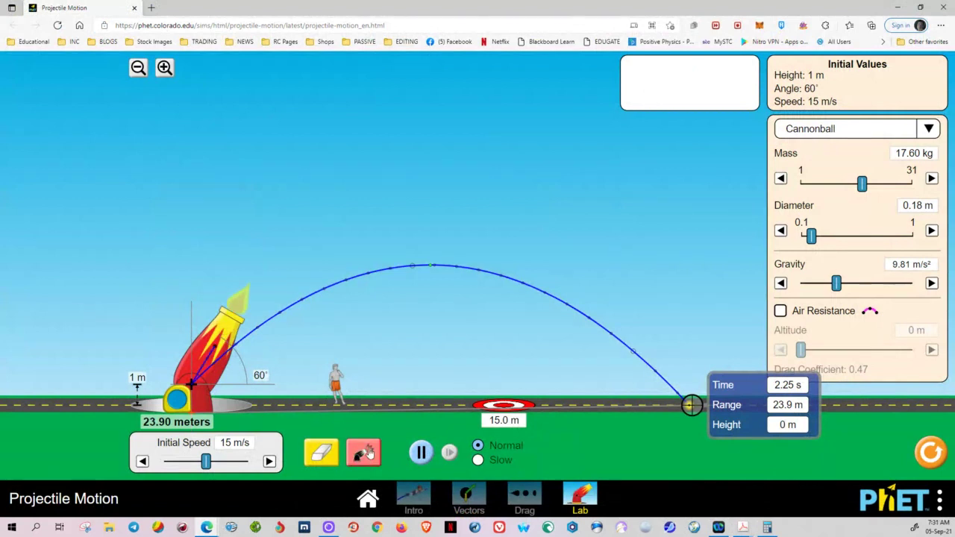
mouse_move(221, 329)
left_mouse_down()
mouse_move(257, 364)
mouse_move(254, 345)
left_mouse_up()
key("space")
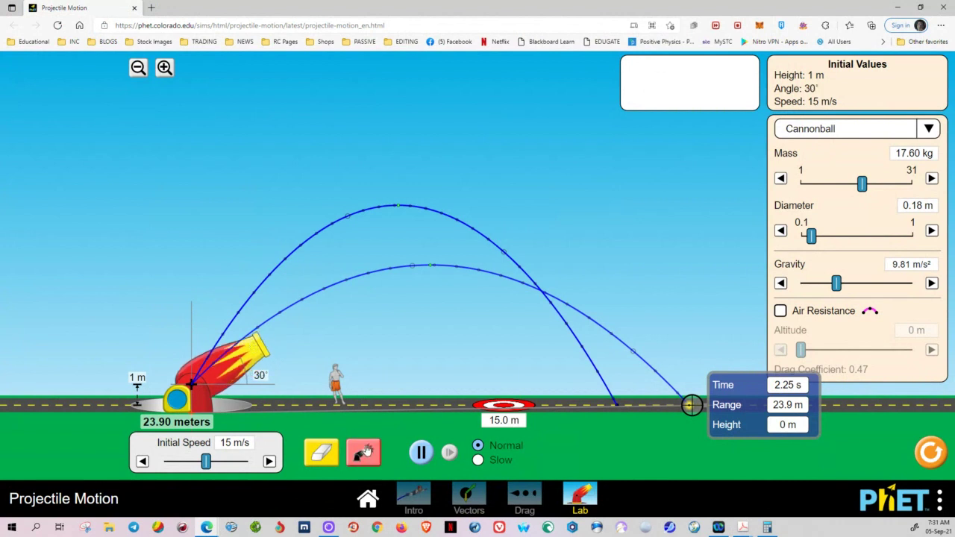
left_click_drag(256, 362, 258, 368)
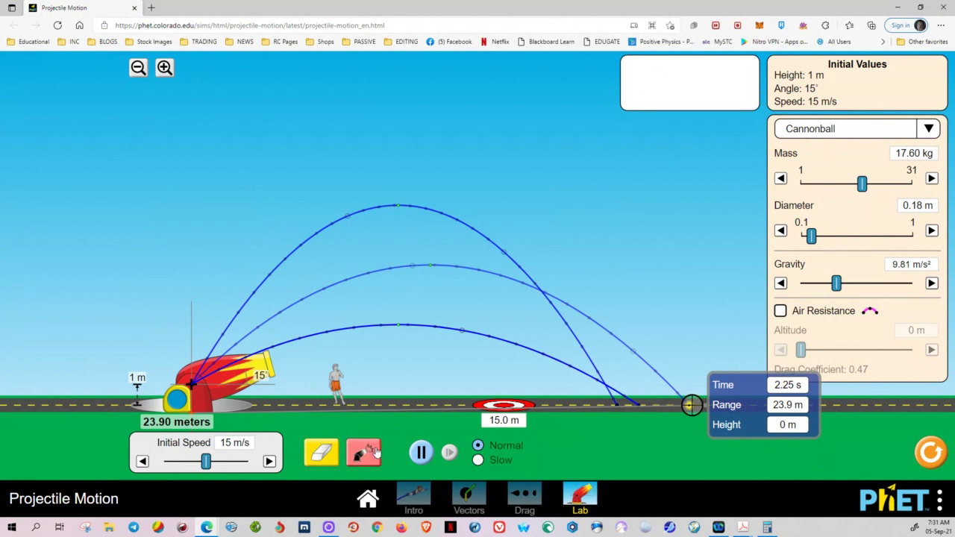
left_click(371, 448)
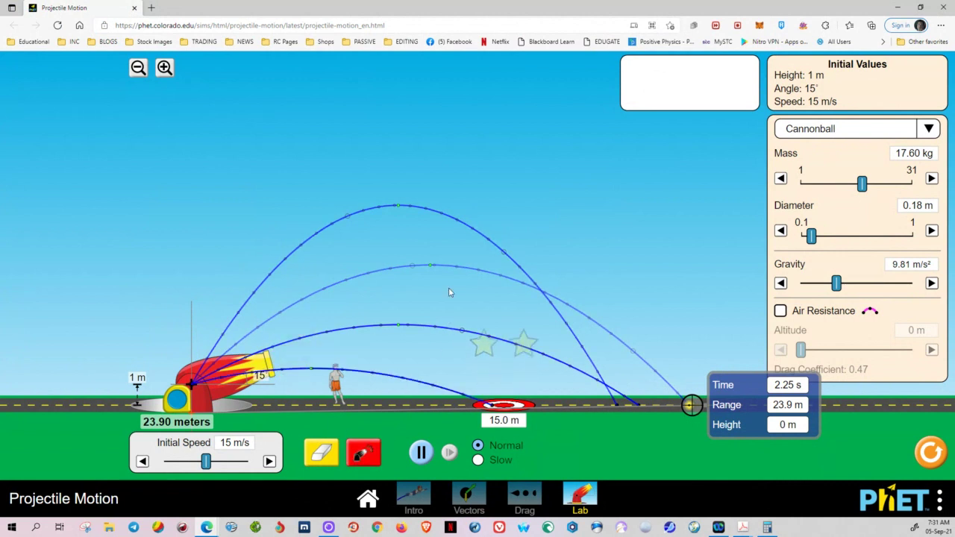
- Switch to the Lab Manual PDF and check the launching angles listed in Table 2
left_click(742, 527)
scroll(629, 299, "up", 6)
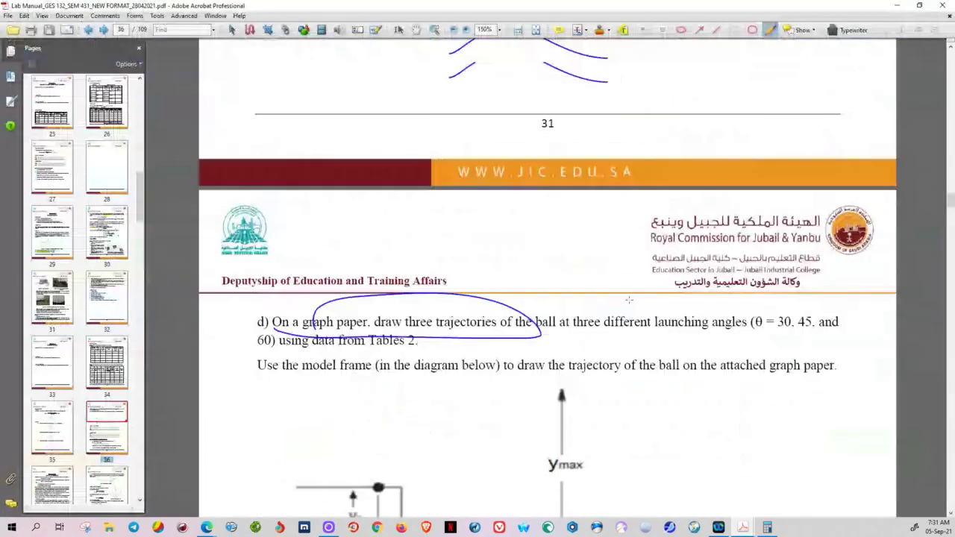
scroll(629, 299, "up", 8)
scroll(629, 299, "up", 10)
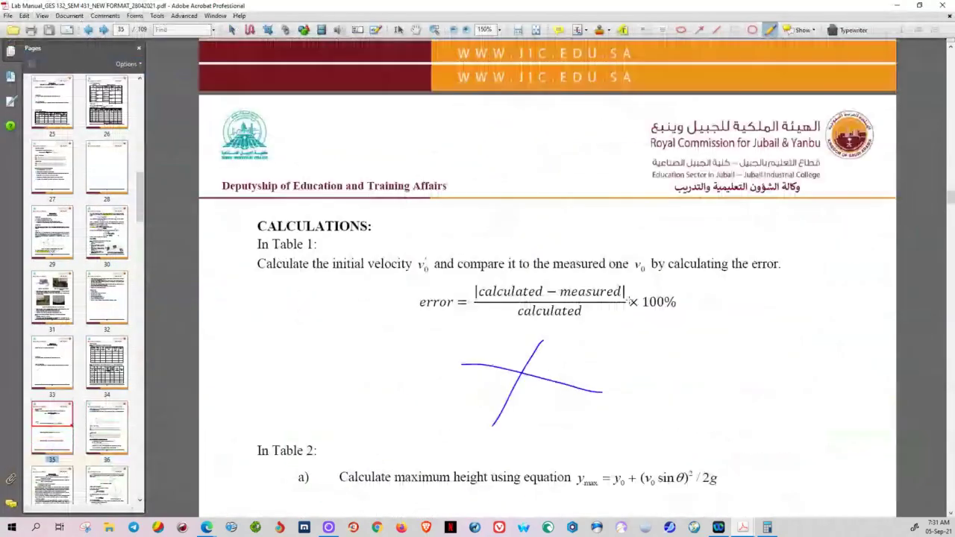
scroll(629, 299, "up", 7)
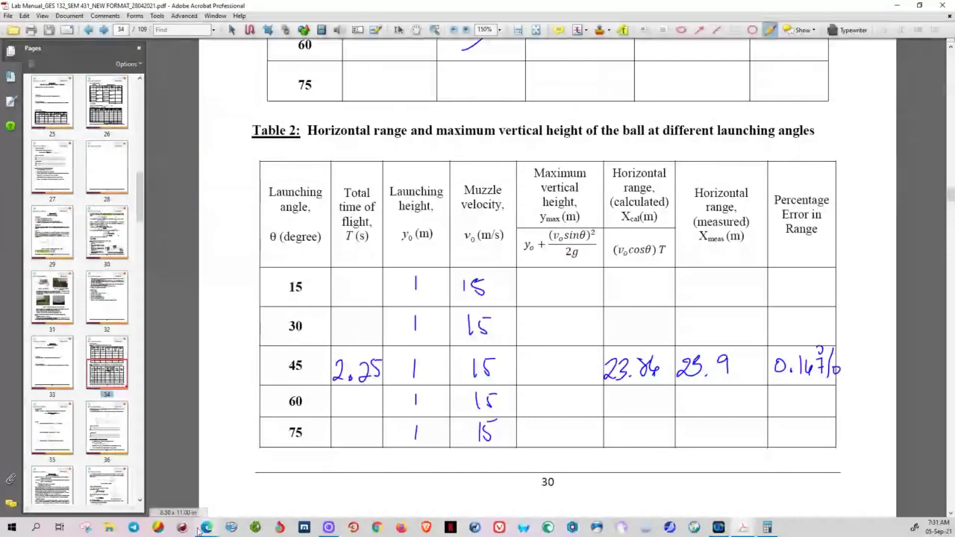
- Switch to the PhET simulation, fire the cannon at 75°, and put the time-range-height probe and measuring tape back in the toolbox
mouse_move(206, 527)
left_click(267, 485)
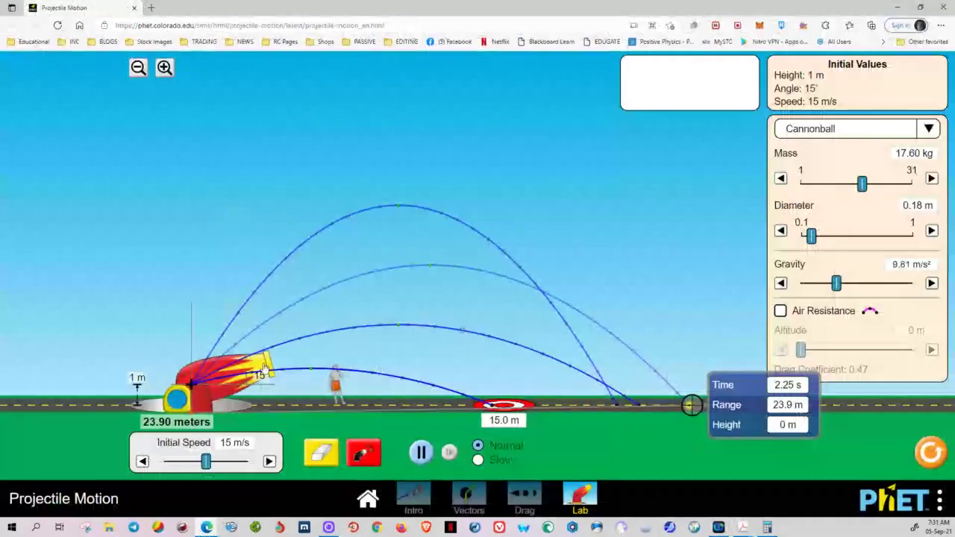
left_click_drag(257, 367, 209, 321)
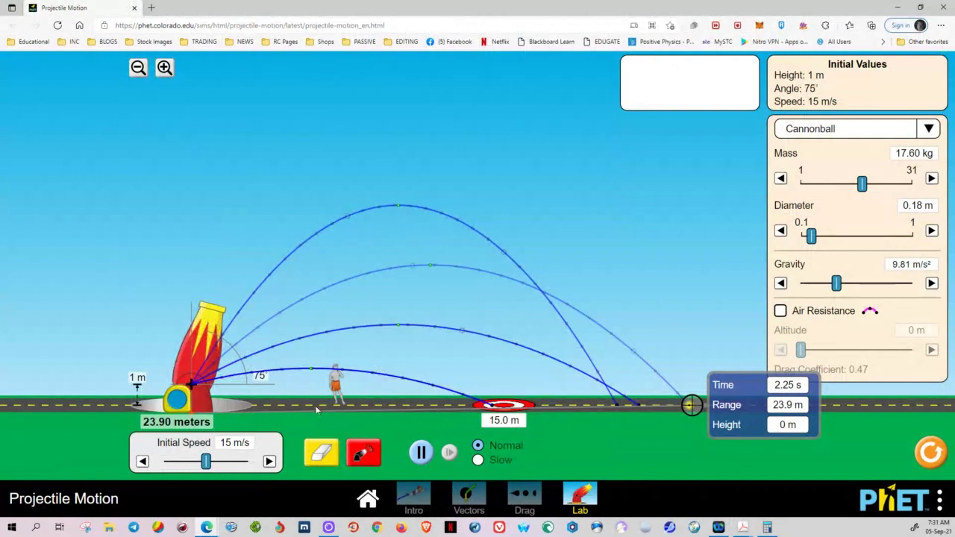
left_click(363, 452)
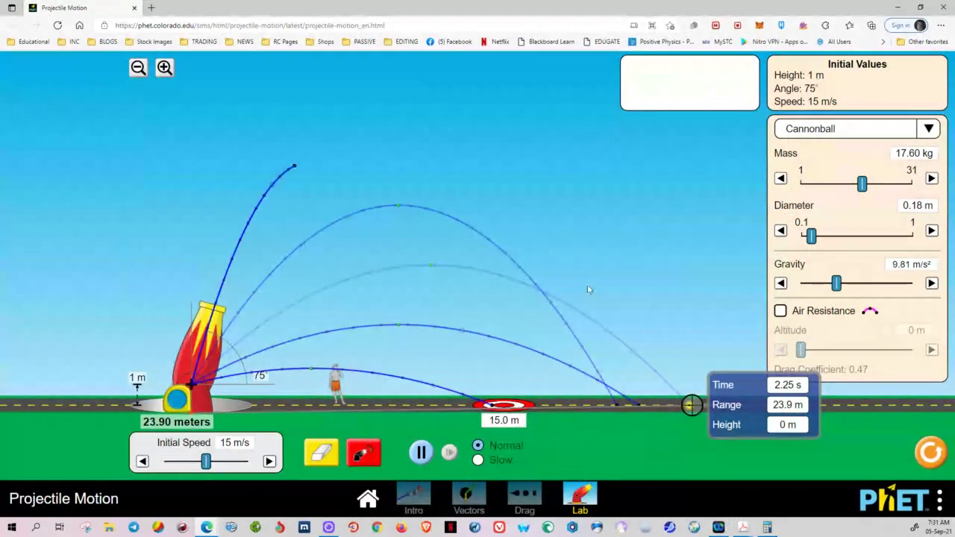
left_click_drag(699, 407, 657, 90)
left_click_drag(173, 399, 716, 81)
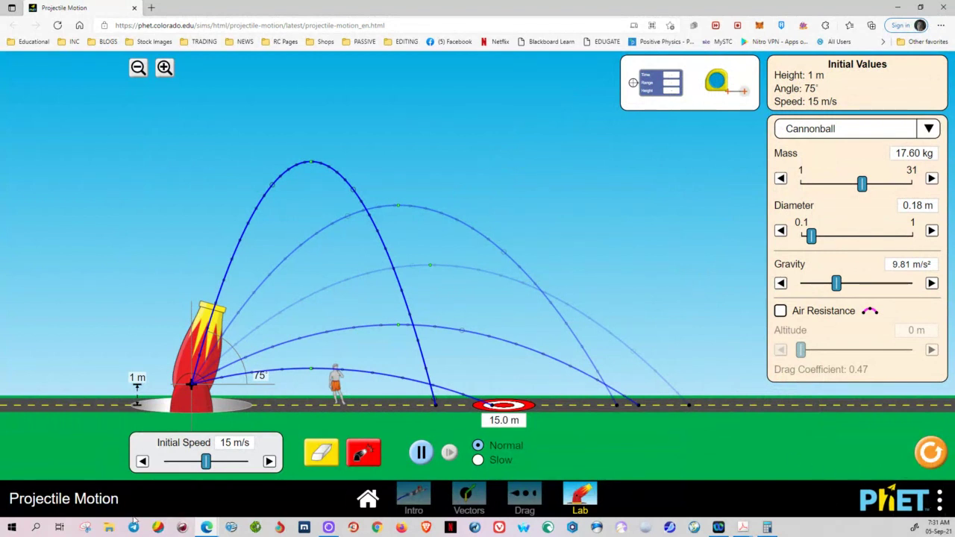
- Capture the cannon, all its trajectories and the speed controls as a rectangular snip with Snipping Tool
left_click(91, 529)
left_click(85, 527)
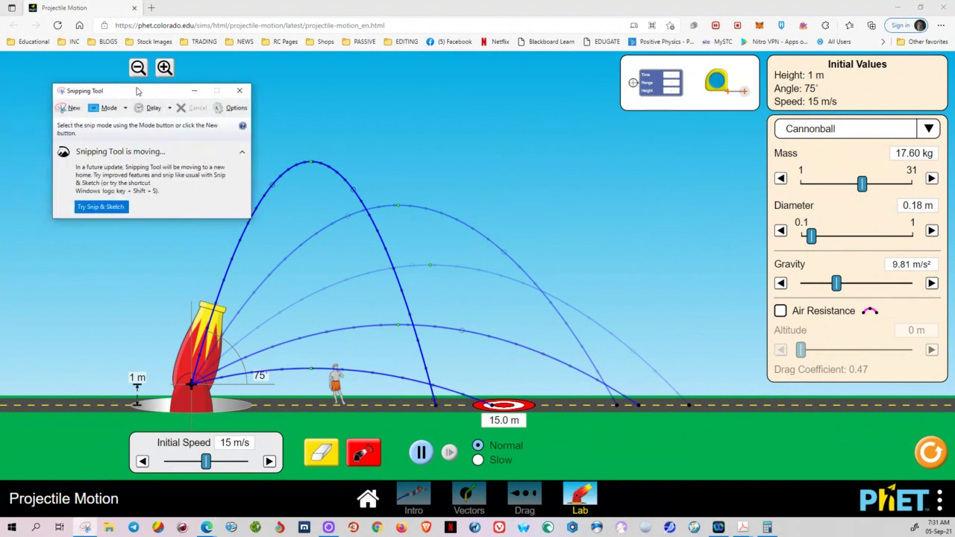
left_click(74, 104)
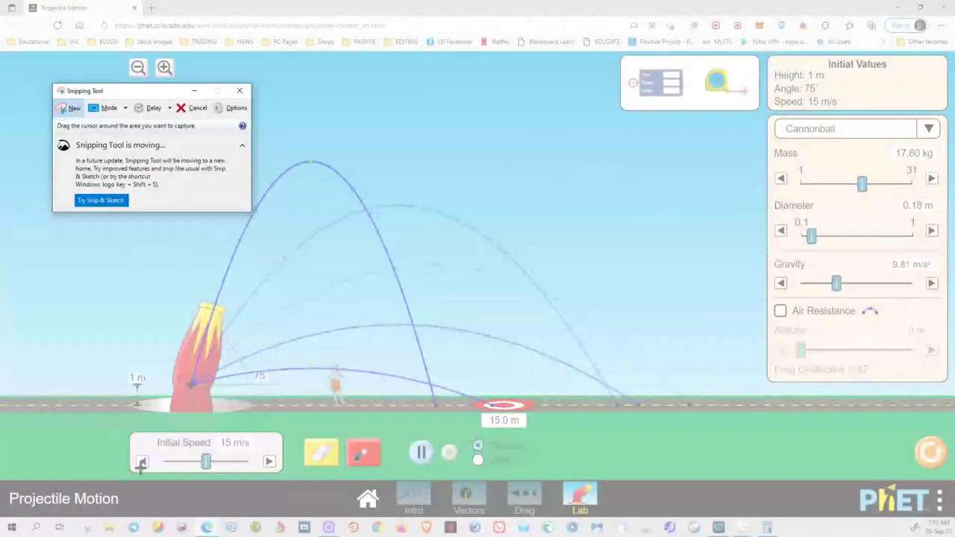
left_click_drag(116, 475, 701, 118)
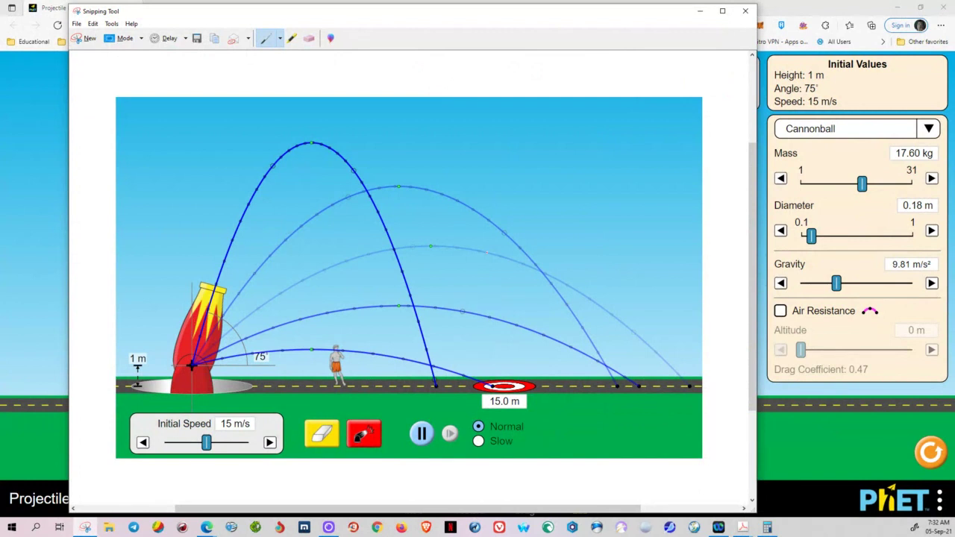
left_click_drag(410, 314, 467, 304)
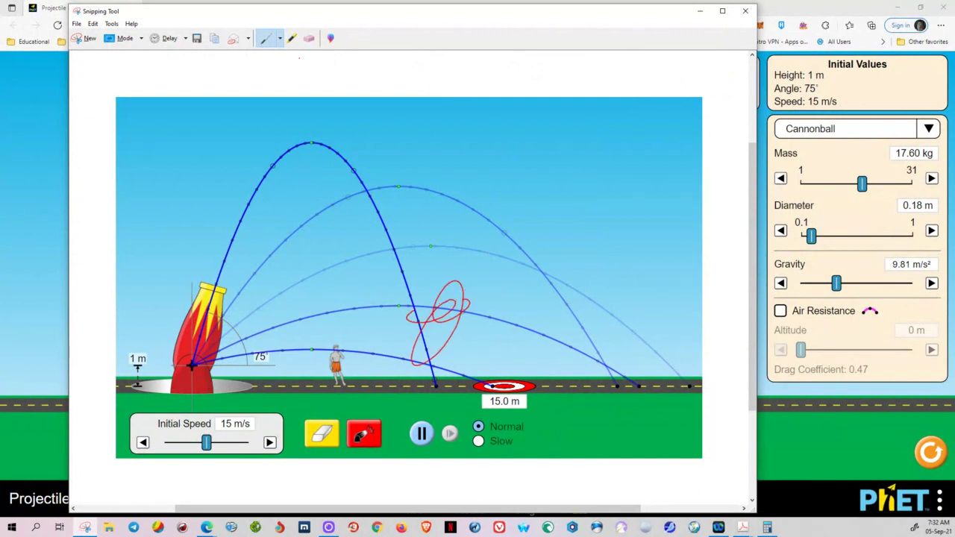
left_click(307, 41)
left_click(459, 278)
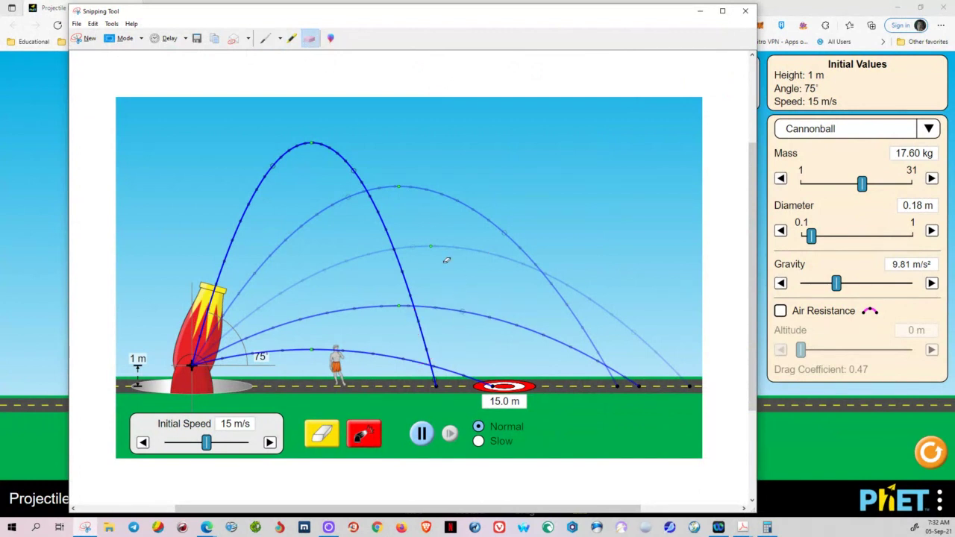
- Handwrite the student's name, ID number and "Sec 5" in red pen in the empty sky of the snip
left_click(266, 41)
mouse_move(556, 116)
left_mouse_down()
mouse_move(551, 140)
mouse_move(565, 111)
left_mouse_up()
mouse_move(564, 130)
left_mouse_down()
mouse_move(565, 140)
mouse_move(578, 126)
mouse_move(600, 128)
left_mouse_up()
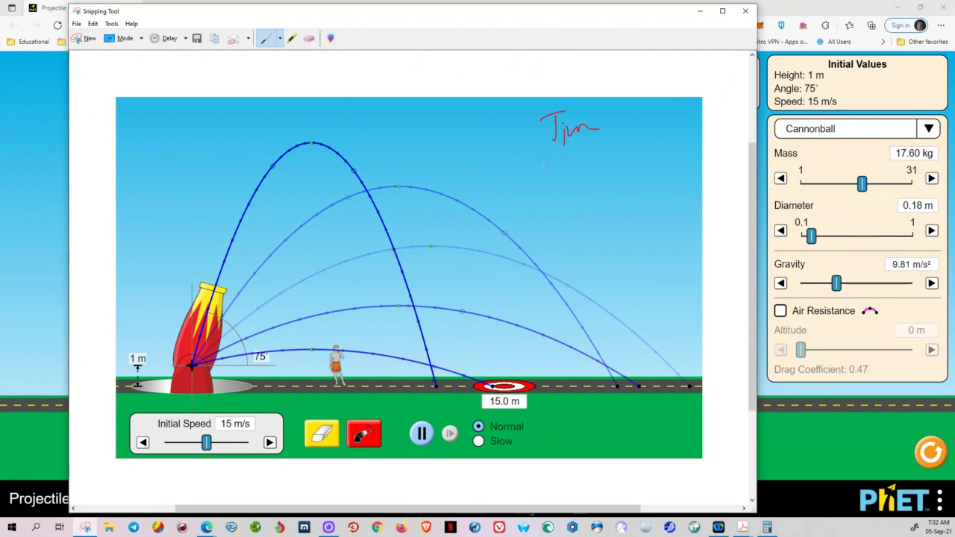
left_click_drag(533, 155, 534, 177)
left_click_drag(539, 159, 563, 170)
mouse_move(563, 151)
left_mouse_down()
mouse_move(566, 167)
mouse_move(589, 159)
left_mouse_up()
left_click_drag(588, 148, 596, 166)
left_click_drag(614, 139, 616, 154)
left_click_drag(625, 139, 639, 153)
mouse_move(567, 188)
left_mouse_down()
mouse_move(559, 203)
mouse_move(588, 199)
left_mouse_up()
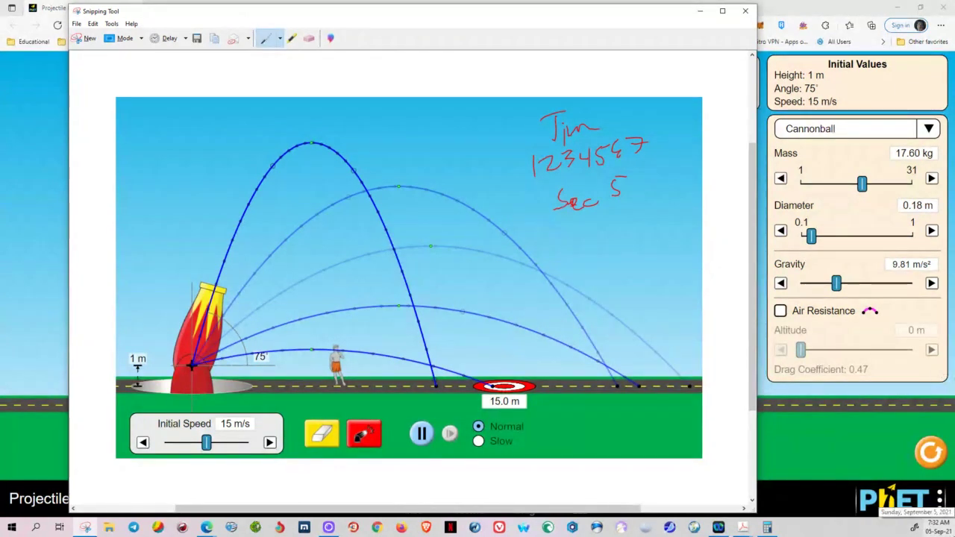
- Switch to the Lab Manual PDF and circle the "Table 2:" label with the Pencil tool
key("alt+Tab")
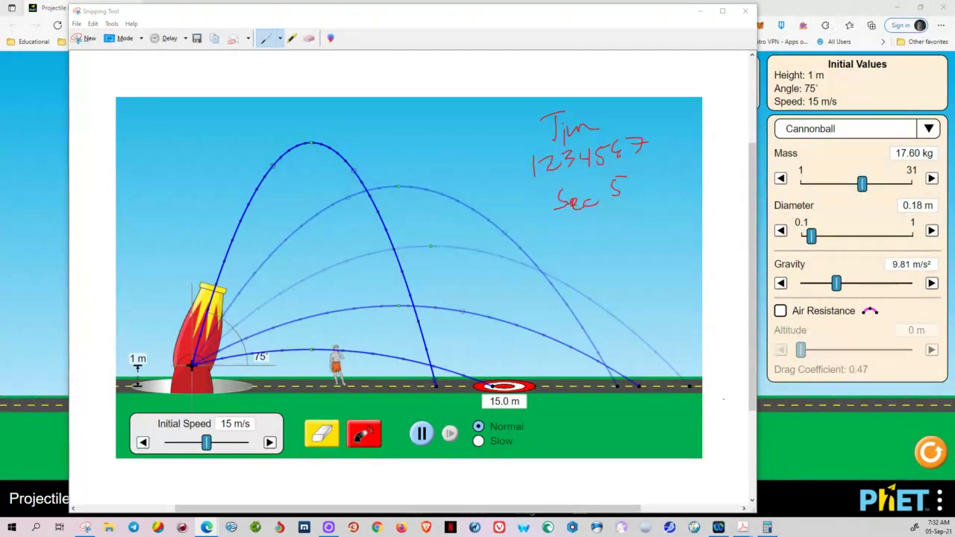
mouse_move(742, 528)
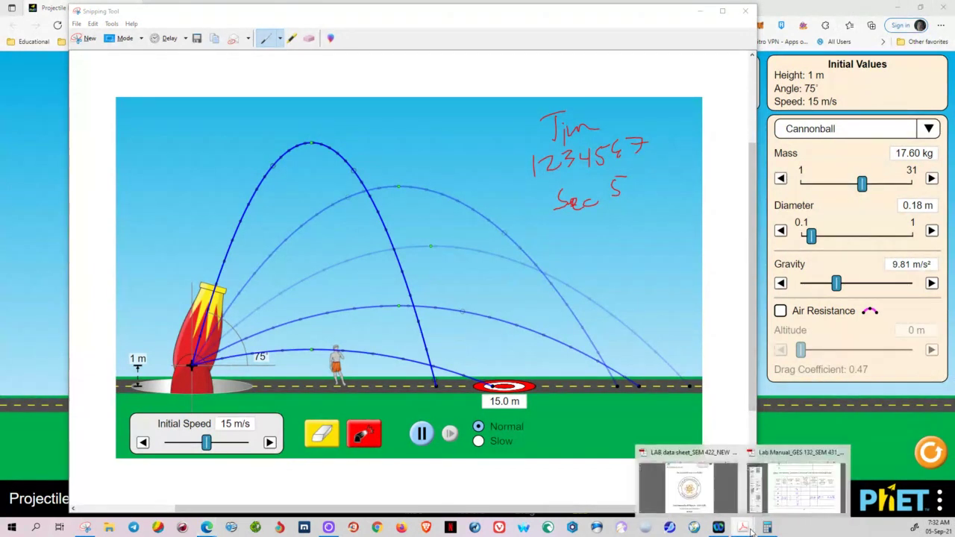
left_click(789, 491)
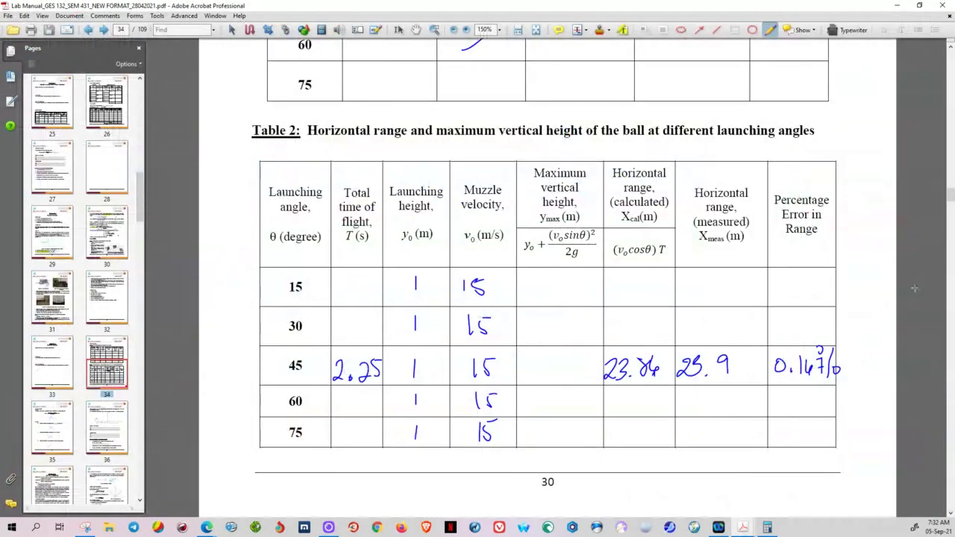
mouse_move(252, 112)
left_mouse_down()
mouse_move(332, 146)
mouse_move(248, 127)
left_mouse_up()
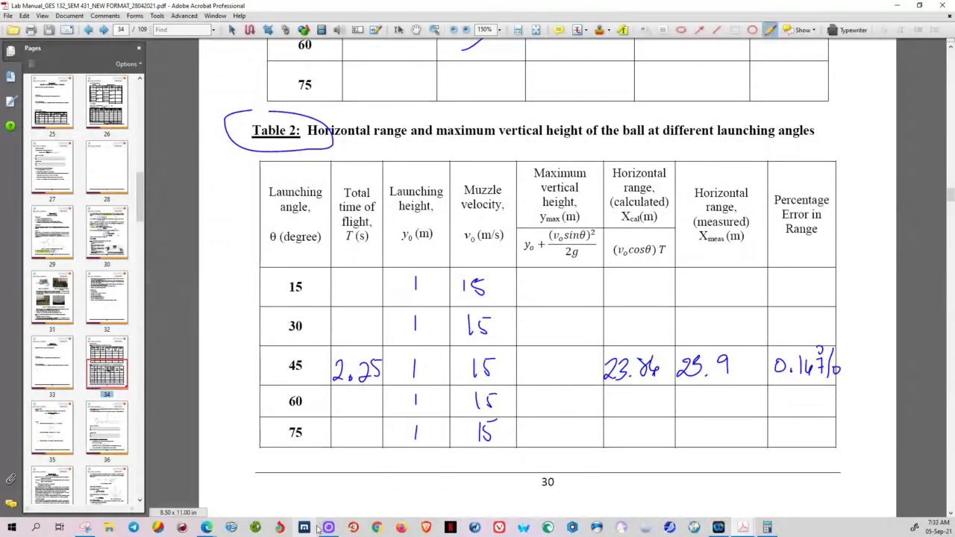
- Delete the circle around item d's instruction and highlight "graph paper, draw three trajectories" in yellow instead
scroll(482, 380, "down", 5)
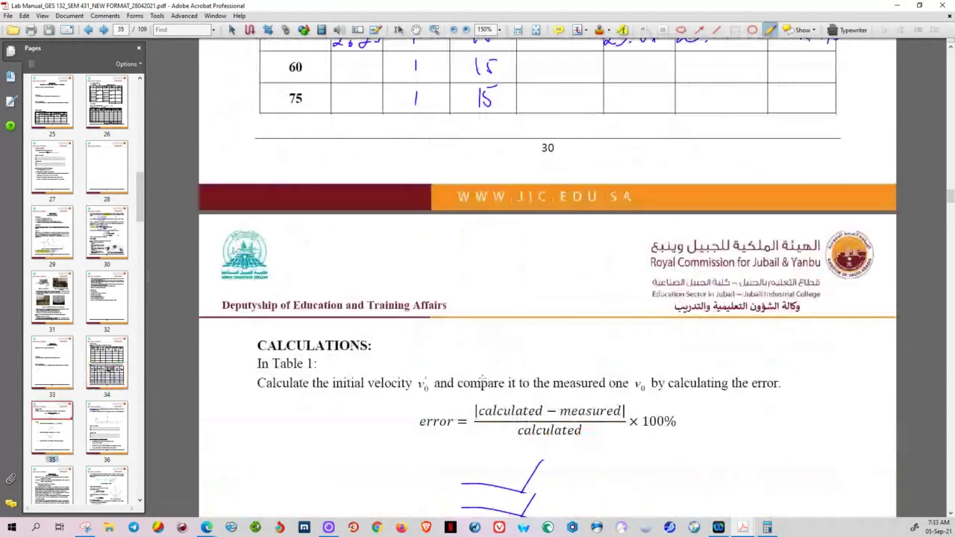
scroll(481, 380, "down", 15)
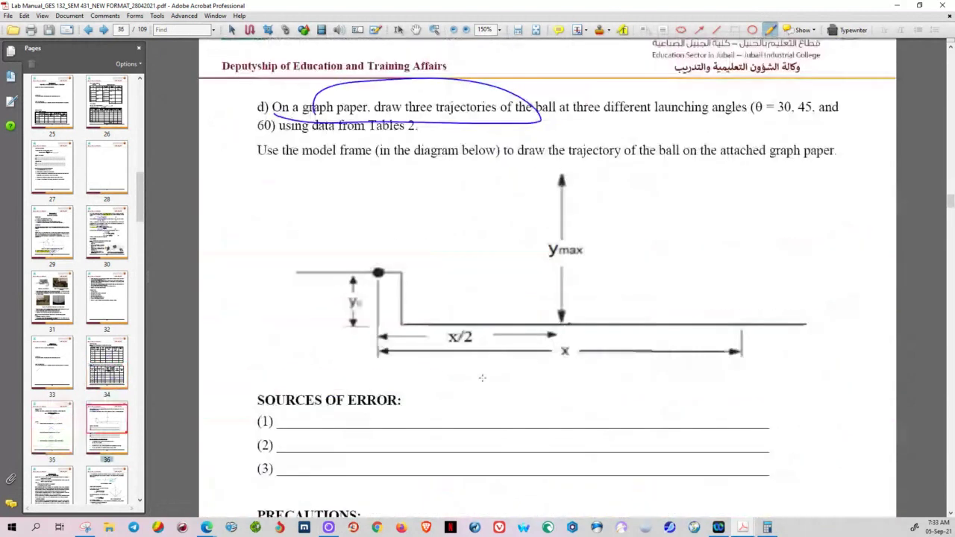
scroll(482, 378, "up", 1)
left_click_drag(540, 169, 531, 158)
key("Delete")
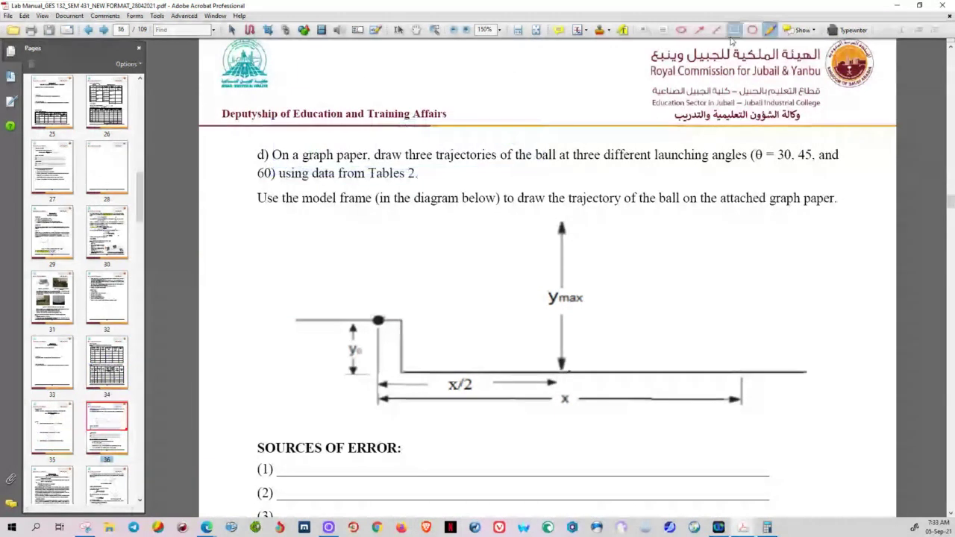
left_click(623, 30)
left_click_drag(302, 157, 468, 162)
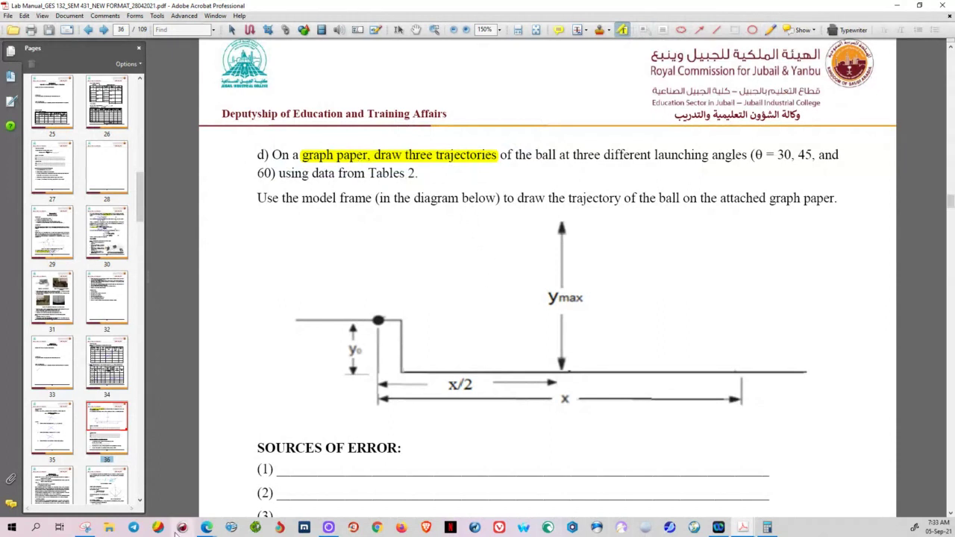
- Switch to the PhET simulation and review the fired trajectories as the model for the graph
left_click(207, 526)
left_click(254, 490)
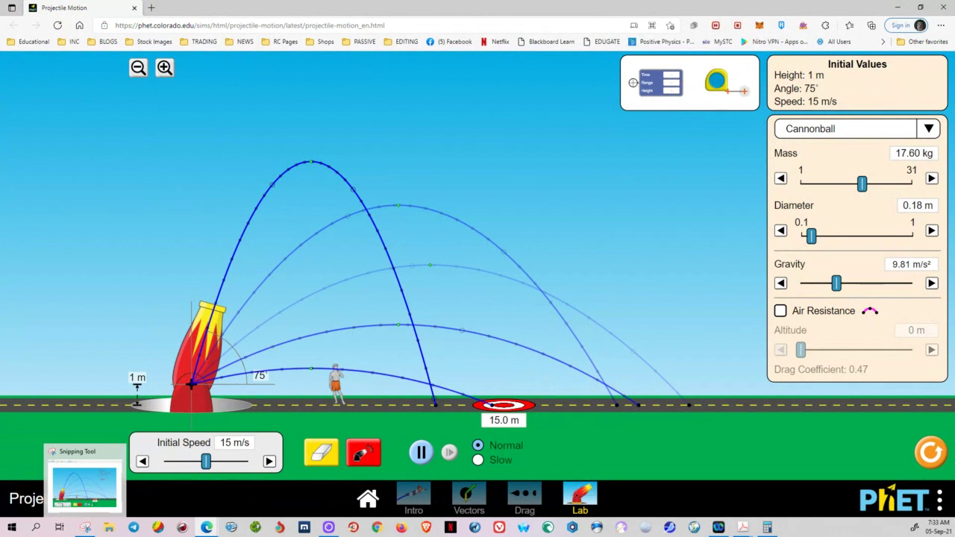
left_click(87, 529)
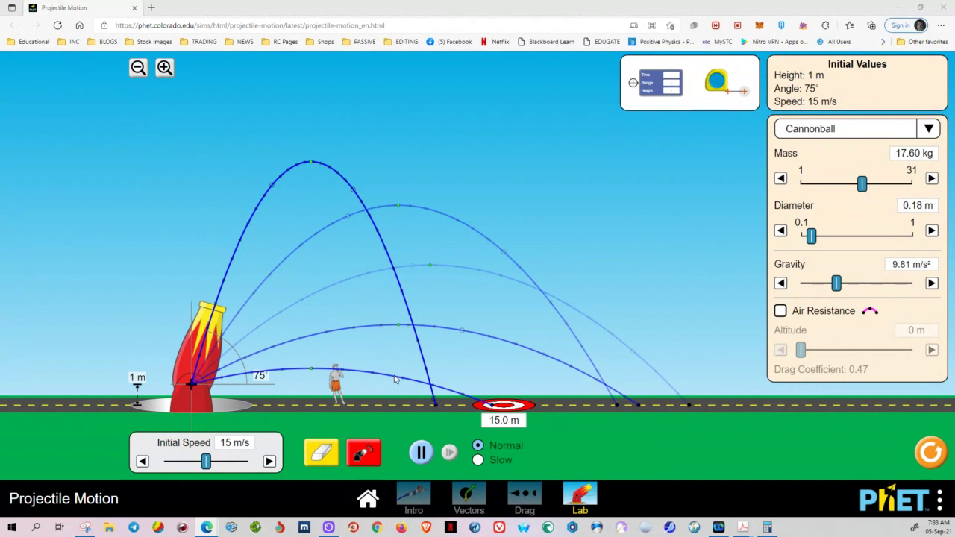
- Switch to the Lab Manual PDF and review Table 2, the Experiment No. 2 objectives, and the range and maximum height equations
left_click(734, 450)
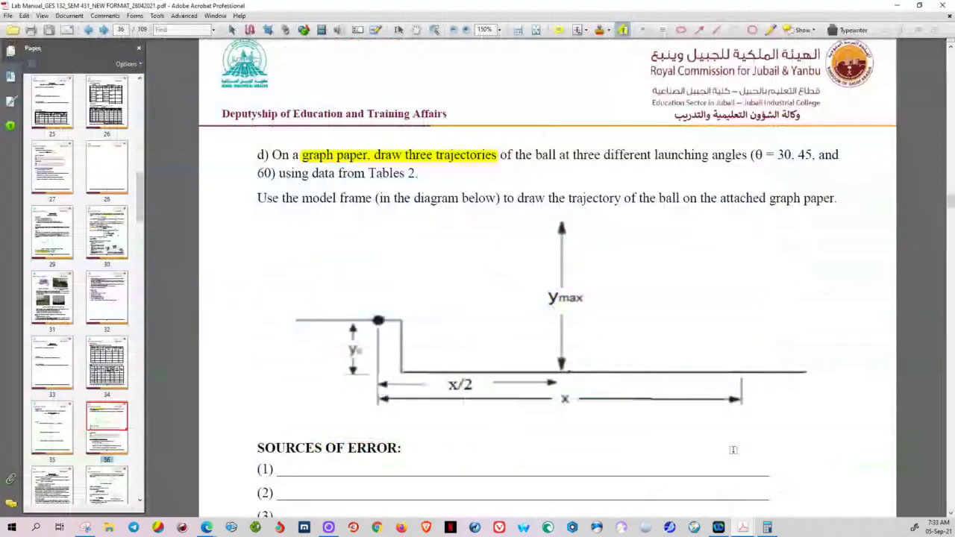
scroll(644, 381, "down", 3)
left_click(117, 360)
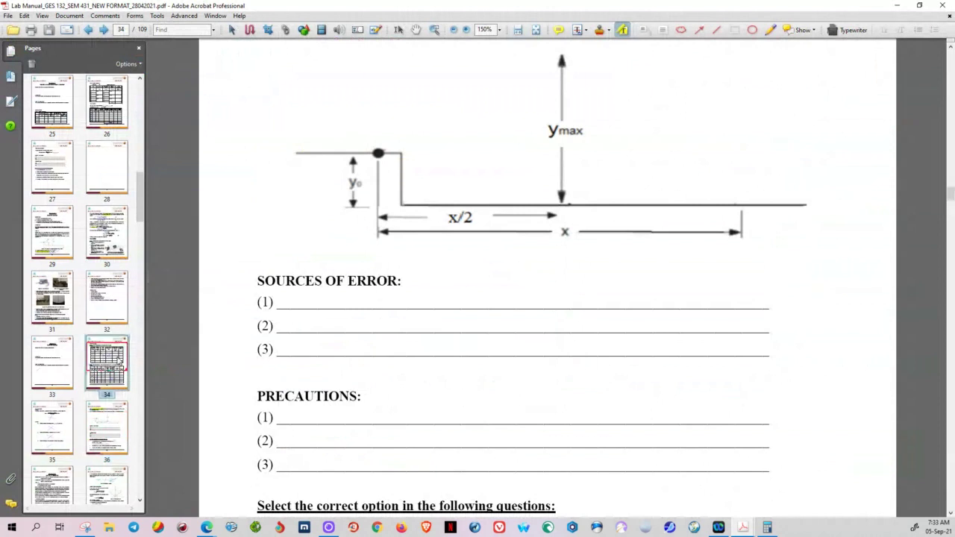
scroll(574, 393, "down", 6)
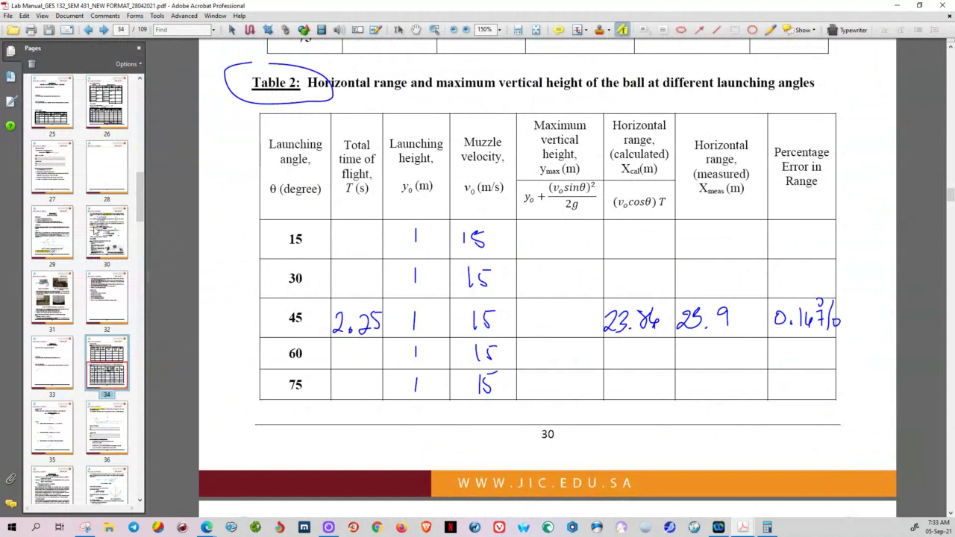
left_click(53, 226)
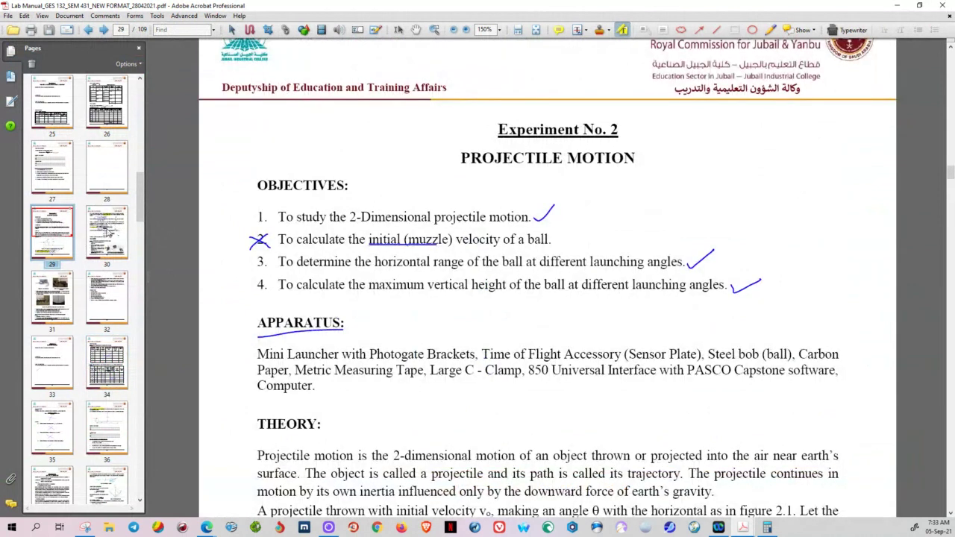
left_click(109, 233)
scroll(420, 286, "up", 3)
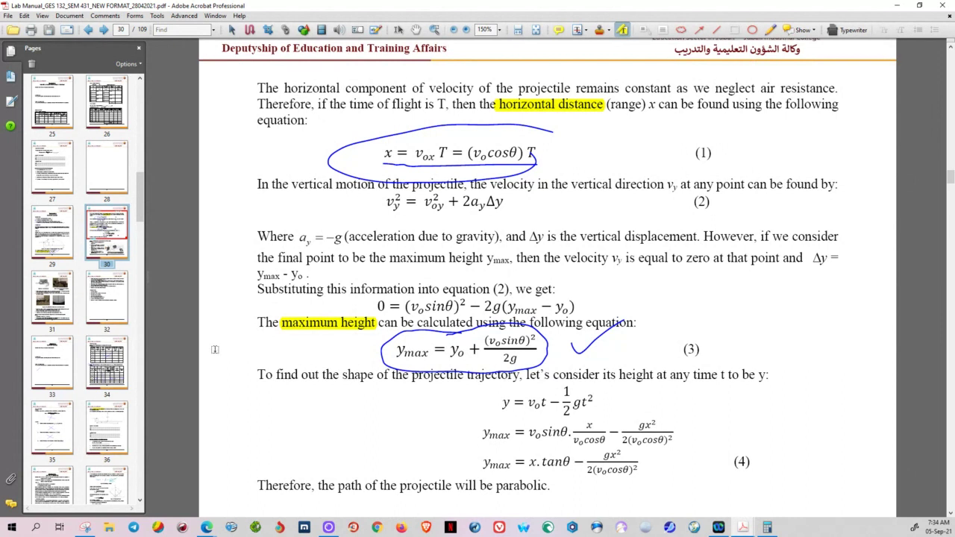
left_click(110, 370)
scroll(526, 365, "down", 3)
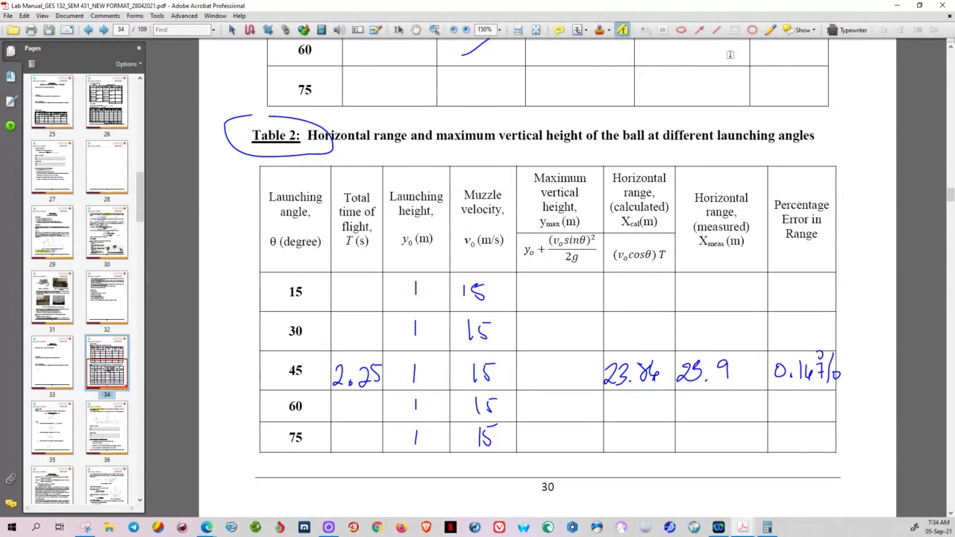
- Try circling the maximum vertical height formula in Table 2's header with the Pencil tool, and undo the circles
left_click(770, 29)
mouse_move(589, 221)
left_mouse_down()
mouse_move(500, 254)
mouse_move(593, 222)
left_mouse_up()
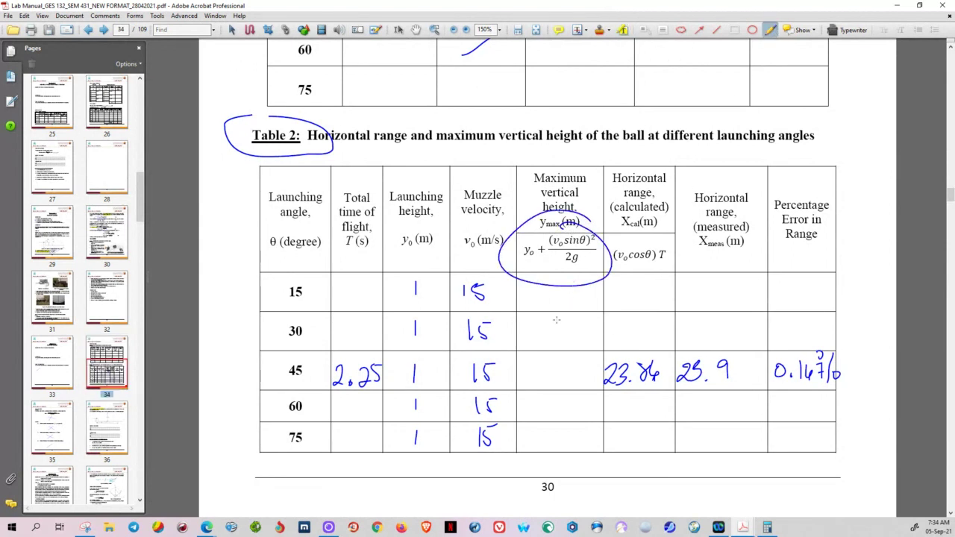
key("ctrl+z")
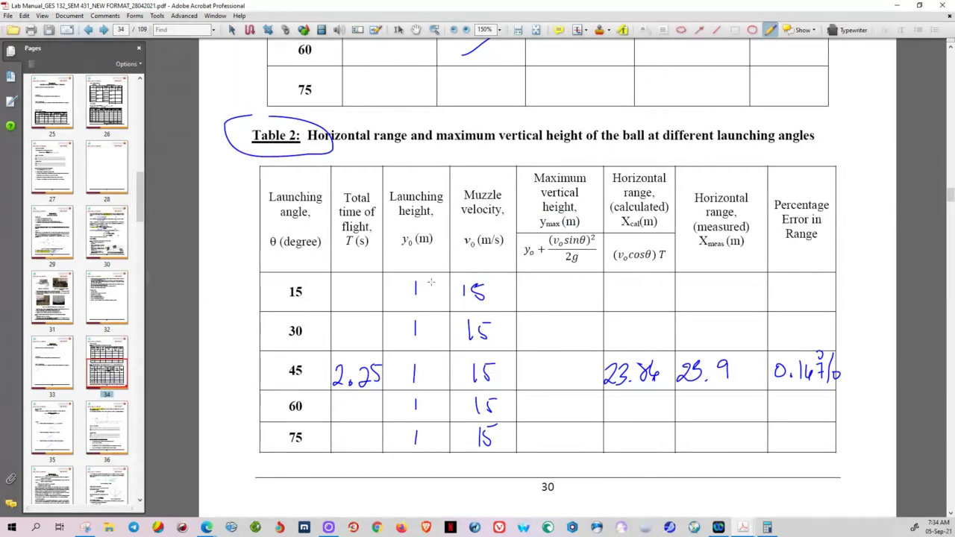
mouse_move(607, 231)
left_mouse_down()
mouse_move(546, 214)
mouse_move(533, 254)
mouse_move(598, 275)
mouse_move(597, 215)
left_mouse_up()
key("ctrl+z")
- Handwrite "(15) sin" in Table 2's 15° row, starting in the maximum vertical height cell
left_click_drag(565, 280, 564, 301)
mouse_move(574, 283)
left_mouse_down()
mouse_move(570, 300)
mouse_move(593, 277)
left_mouse_up()
left_click_drag(561, 257, 560, 304)
mouse_move(597, 256)
left_mouse_down()
mouse_move(597, 304)
mouse_move(627, 296)
left_mouse_up()
left_click_drag(633, 297, 641, 296)
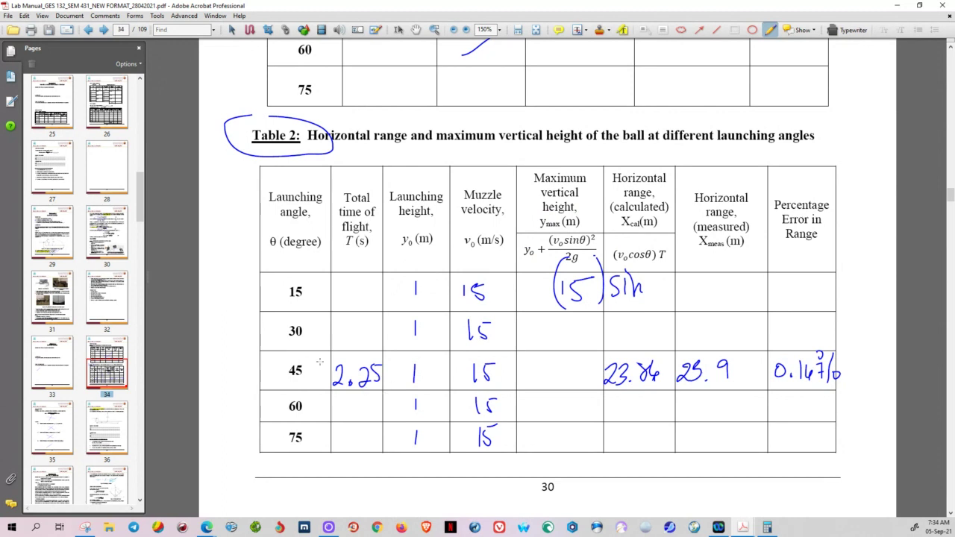